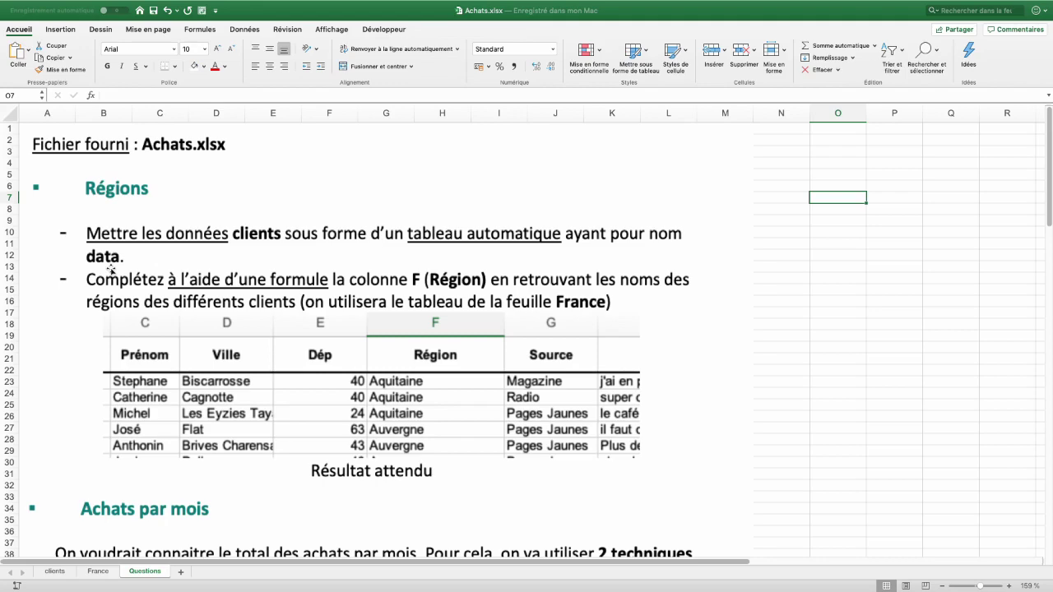
- Format the clients data as a blue banded table named 'data', then return to the Questions sheet
left_click(55, 572)
left_click(136, 299)
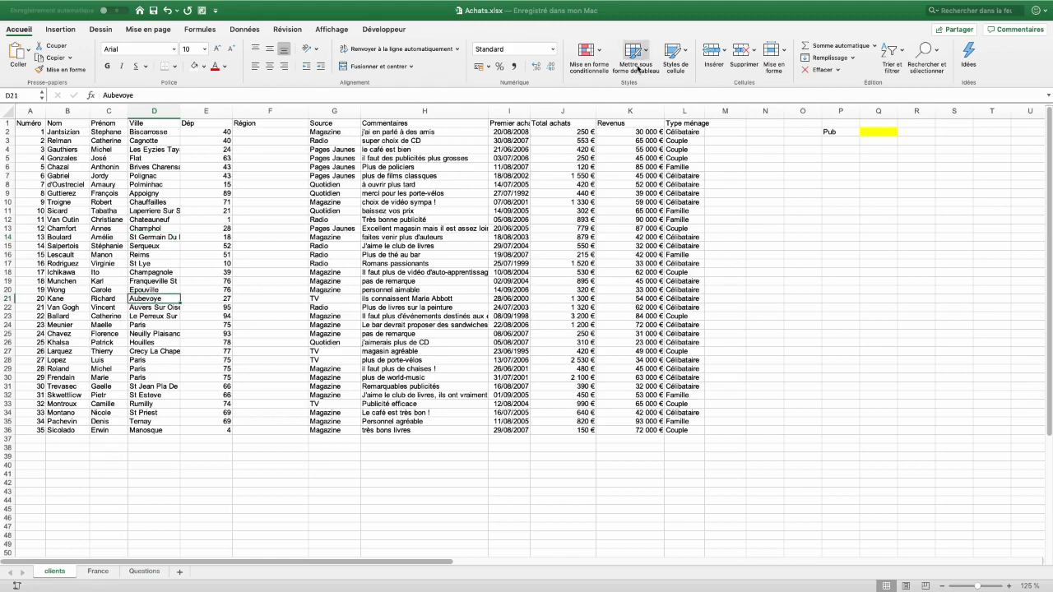
left_click(640, 58)
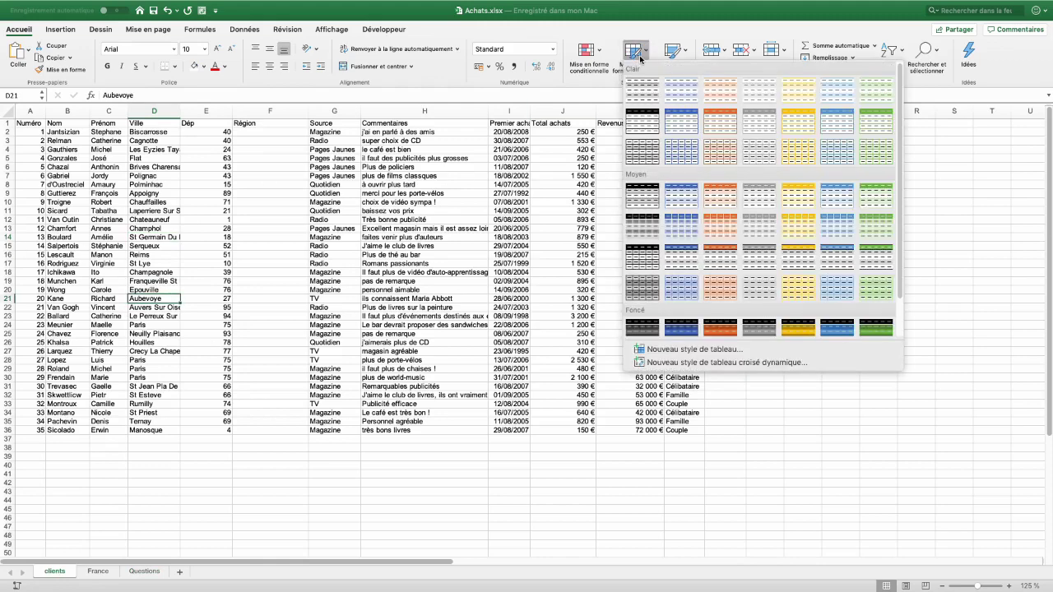
left_click(648, 88)
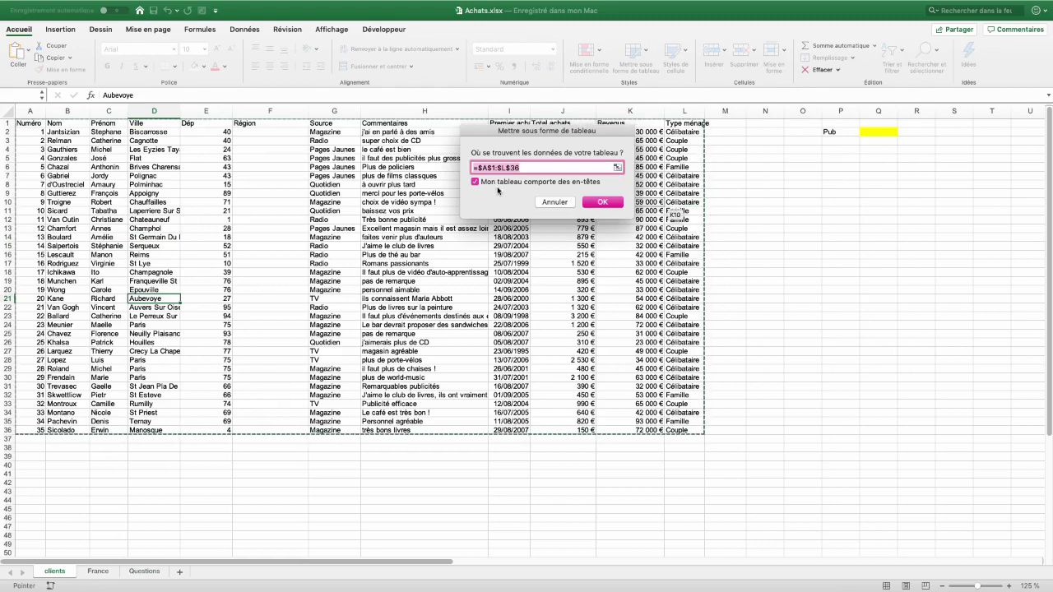
left_click(594, 202)
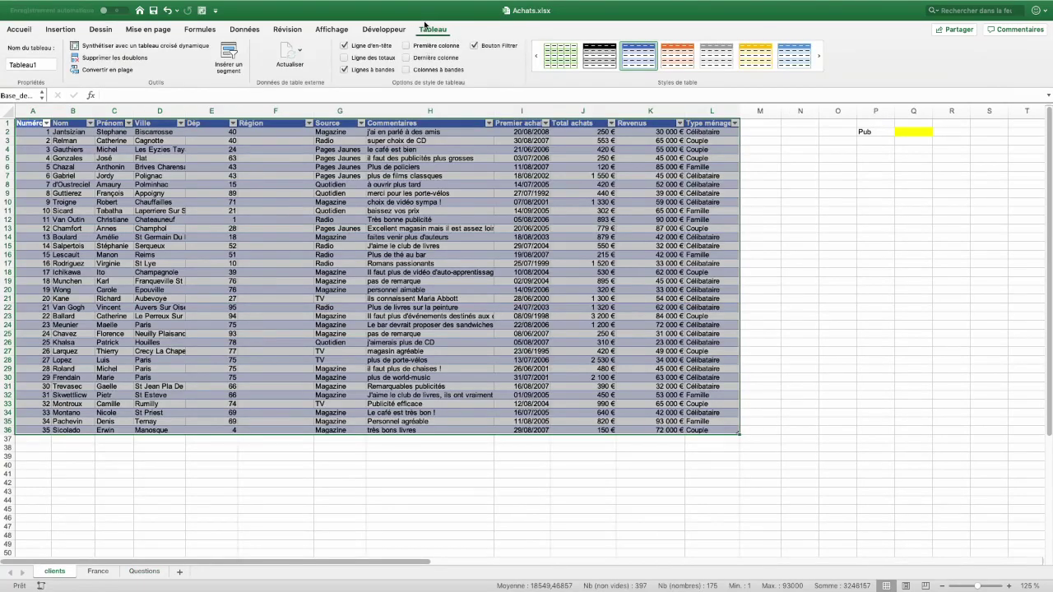
left_click(37, 65)
type("data")
left_click(144, 571)
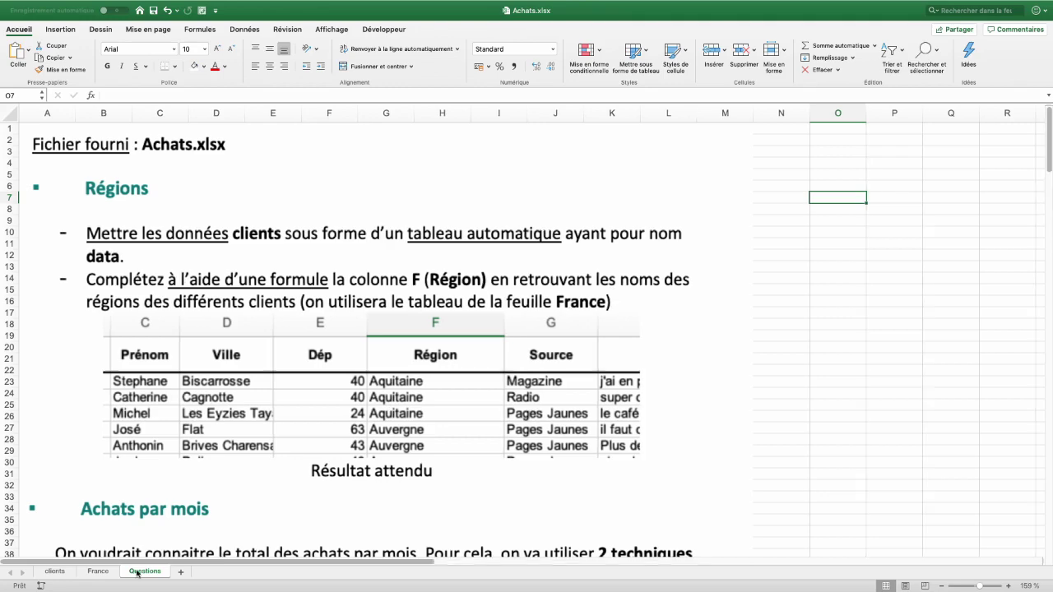
- Compare the France sheet with the clients' Dép and Région columns, starting from département 40
left_click(98, 571)
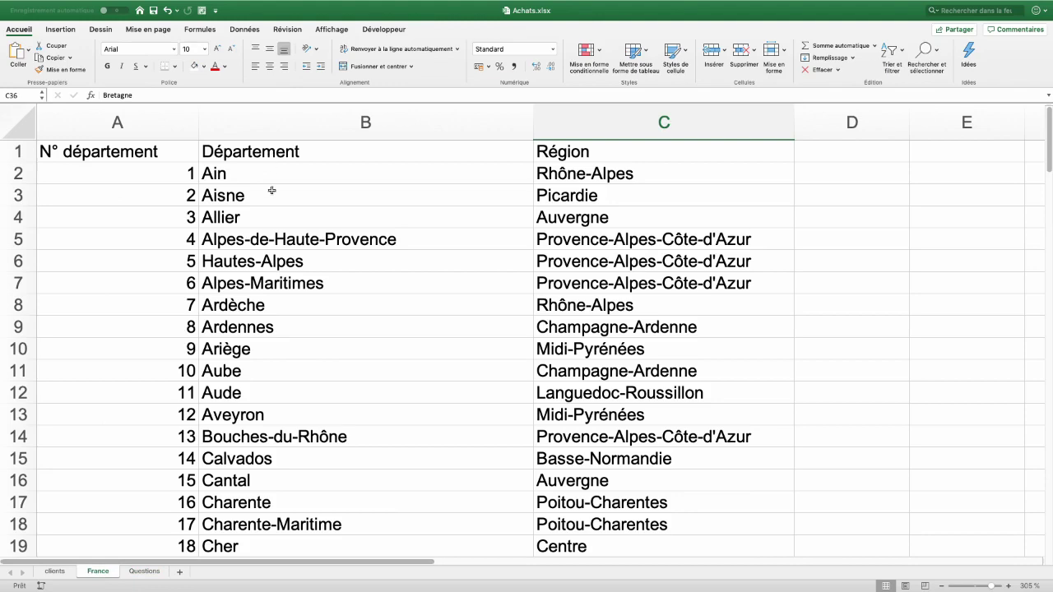
left_click(54, 571)
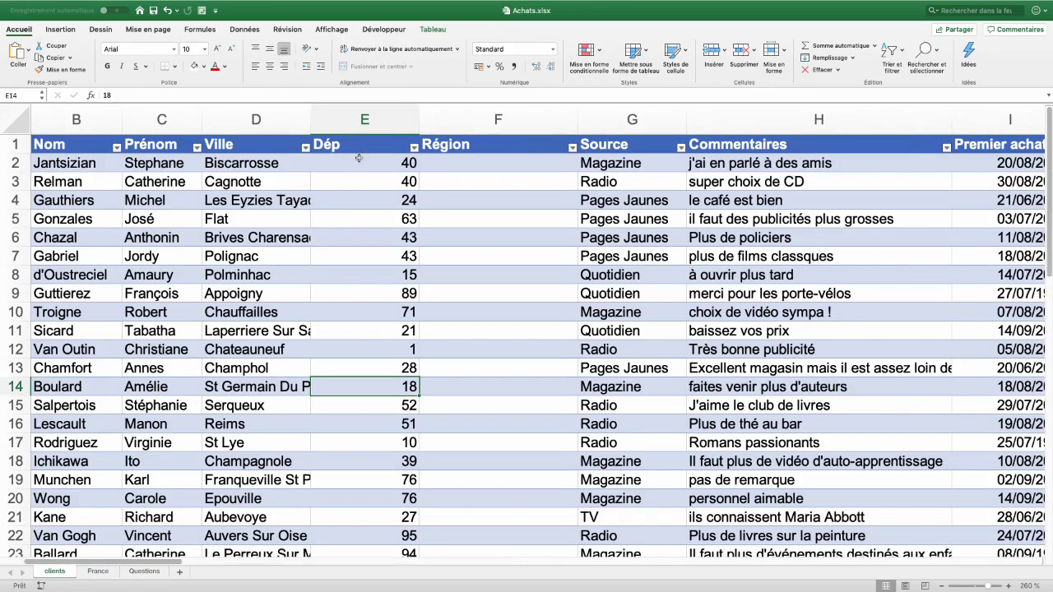
left_click(366, 173)
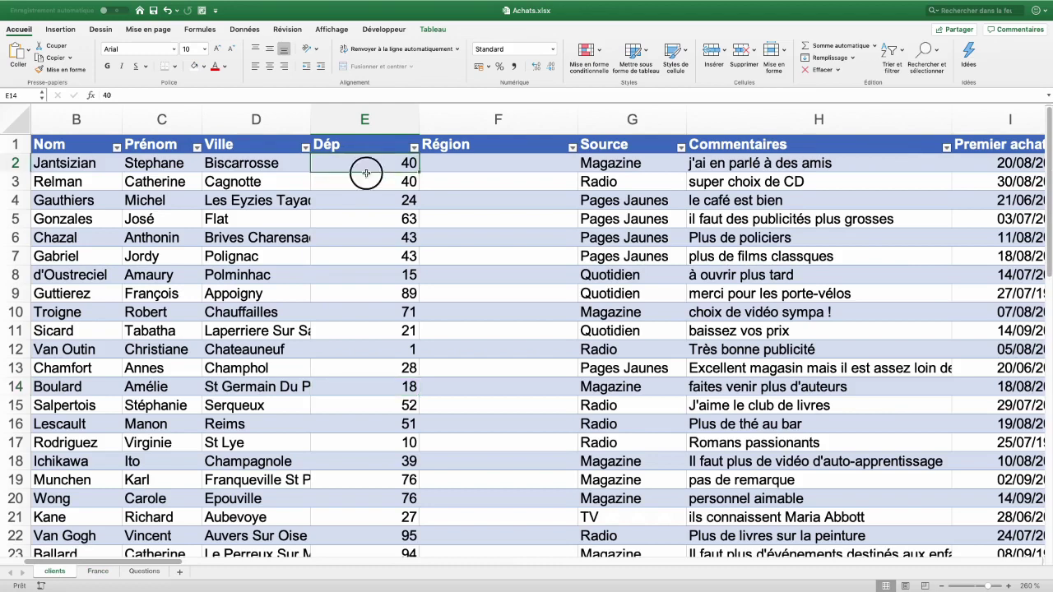
left_click_drag(366, 172, 360, 224)
left_click_drag(493, 163, 482, 213)
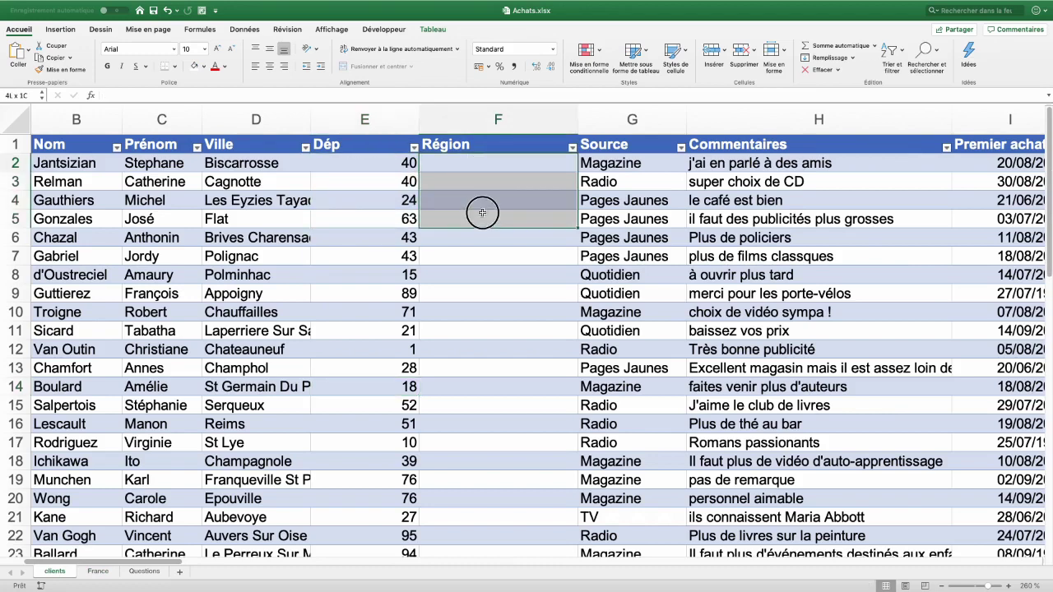
left_click(153, 163)
left_click(375, 165)
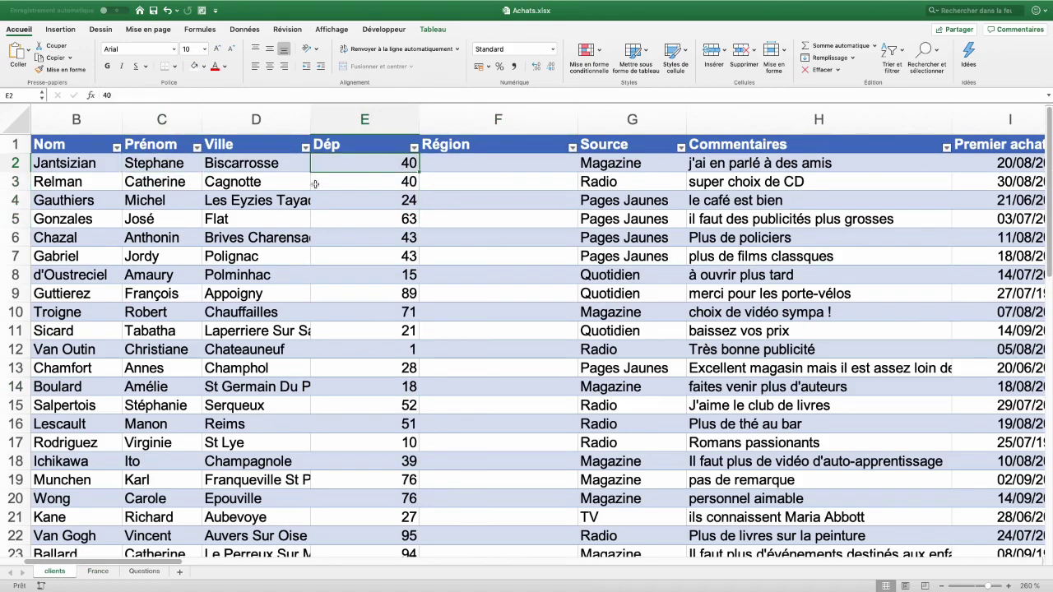
- Locate département 40 on the France sheet and check its region
left_click(97, 571)
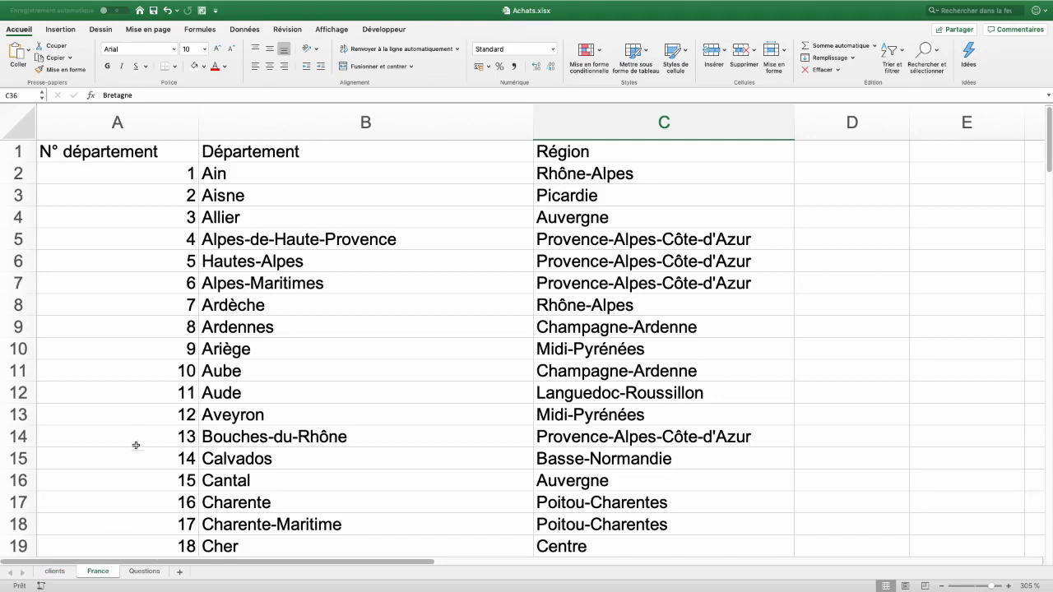
scroll(134, 444, "down", 2)
scroll(135, 443, "down", 4)
scroll(135, 443, "down", 3)
scroll(136, 441, "down", 2)
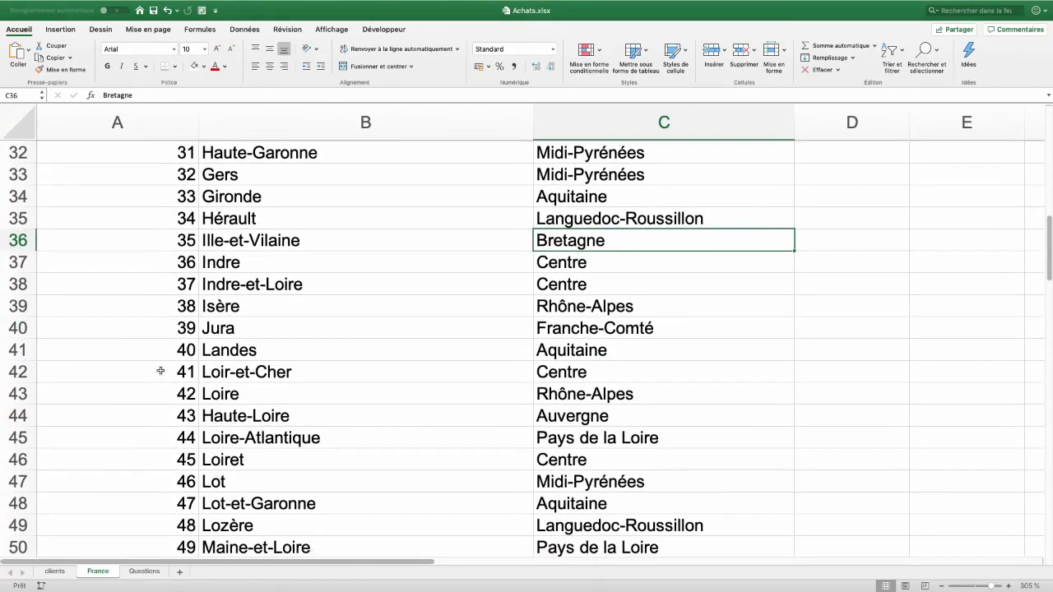
left_click(154, 349)
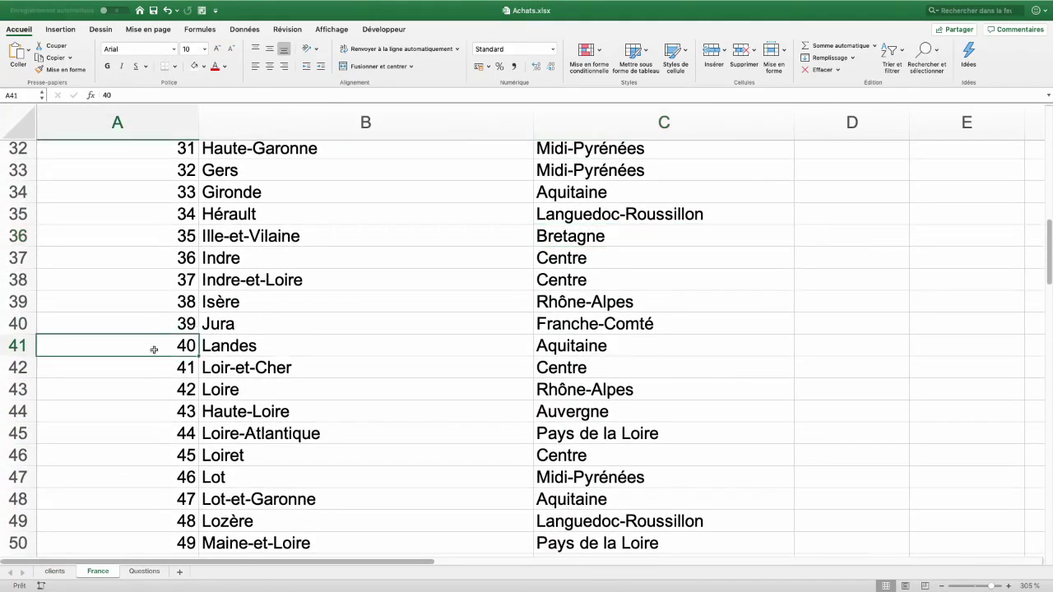
left_click(560, 347)
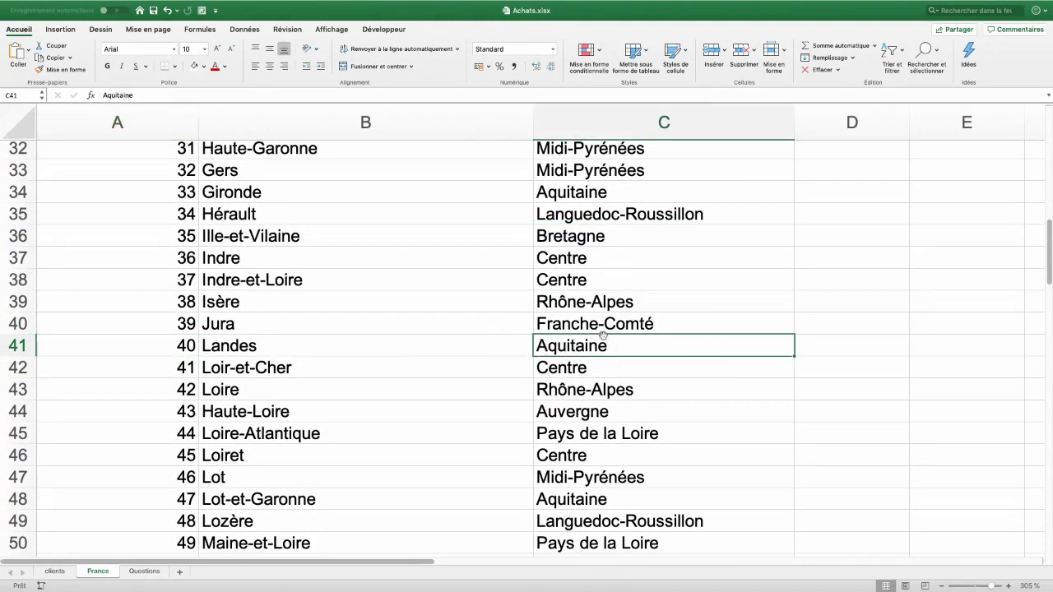
scroll(119, 452, "up", 10)
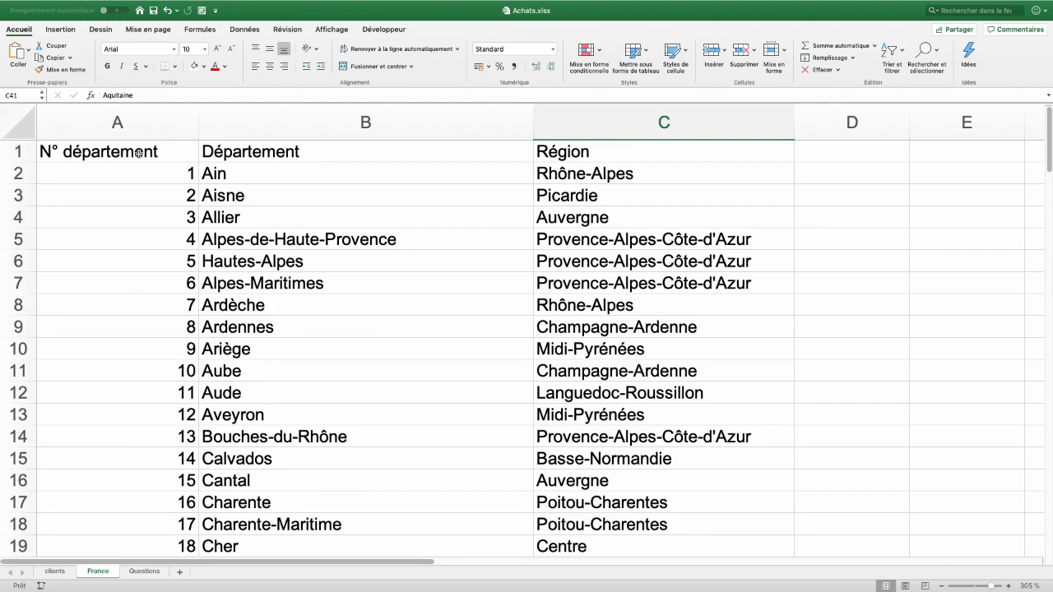
- Select the département numbers and confirm département 40, Landes, belongs to Aquitaine
left_click_drag(139, 153, 144, 505)
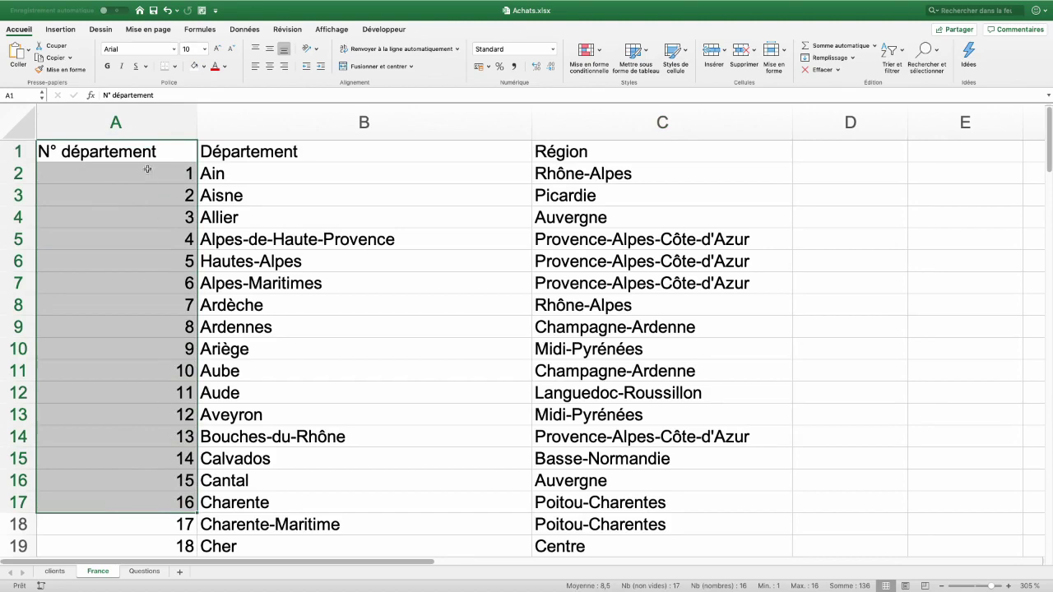
scroll(132, 448, "down", 3)
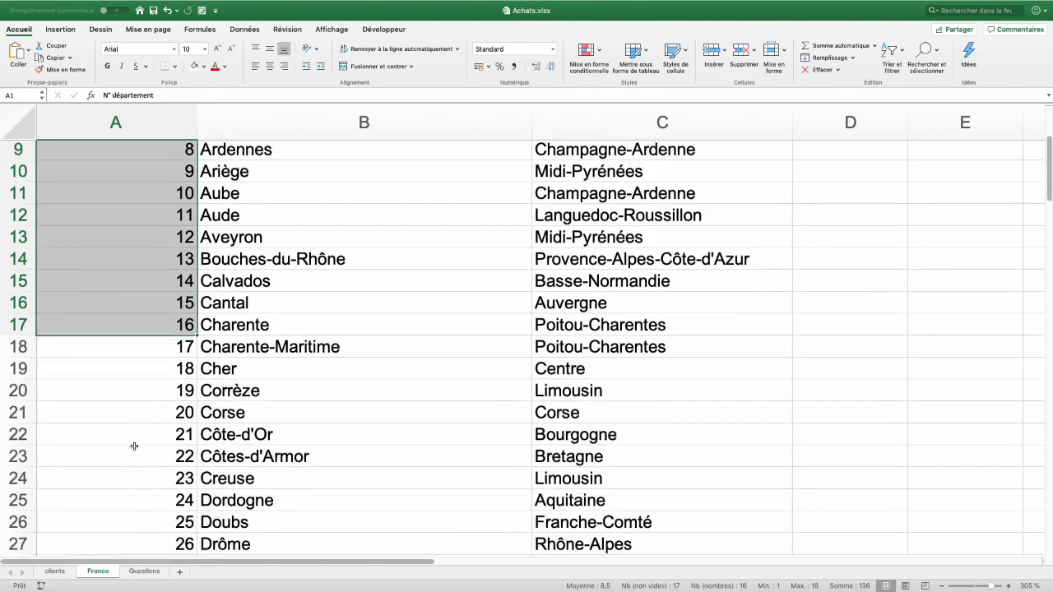
scroll(132, 448, "down", 3)
scroll(133, 446, "down", 2)
scroll(134, 445, "down", 1)
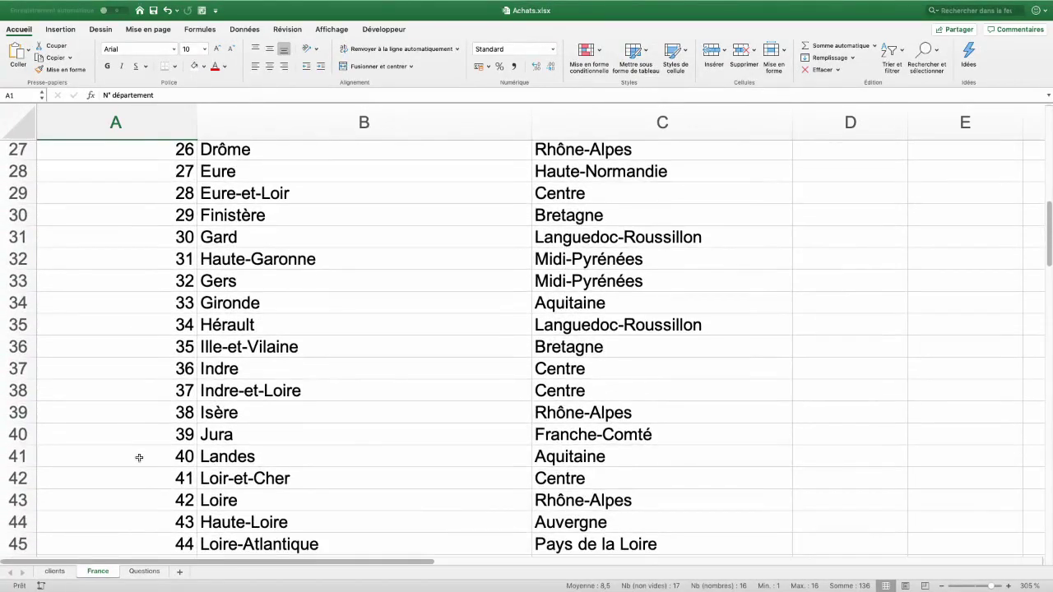
left_click(137, 455)
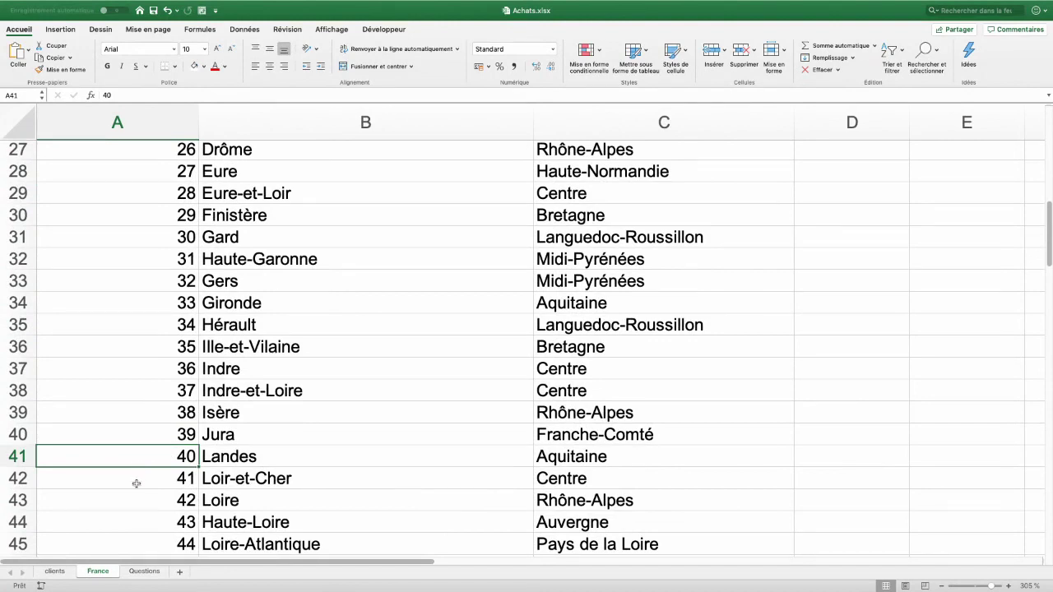
left_click(560, 459)
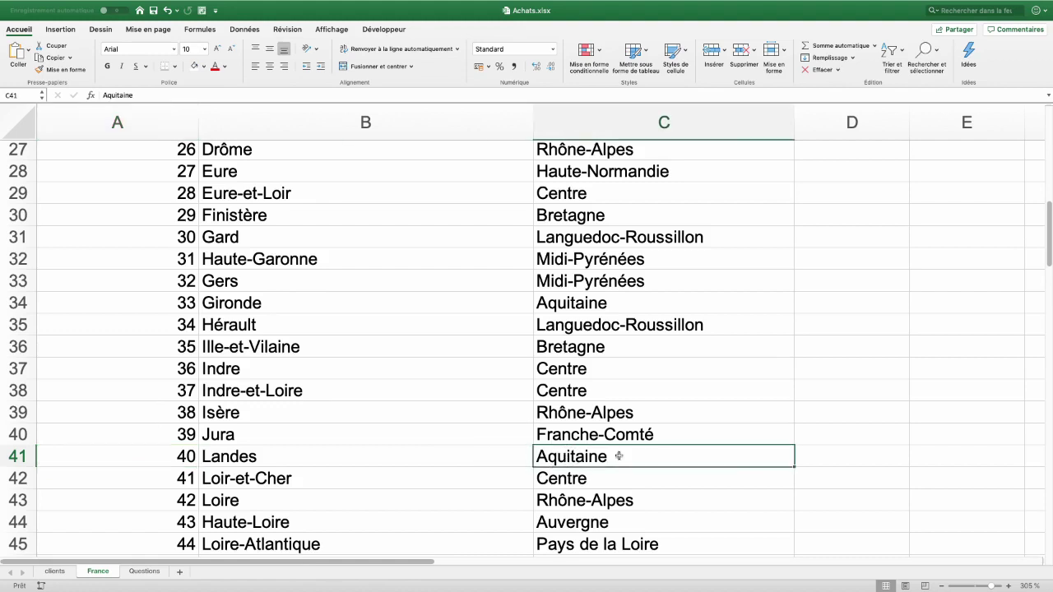
scroll(377, 427, "down", 5)
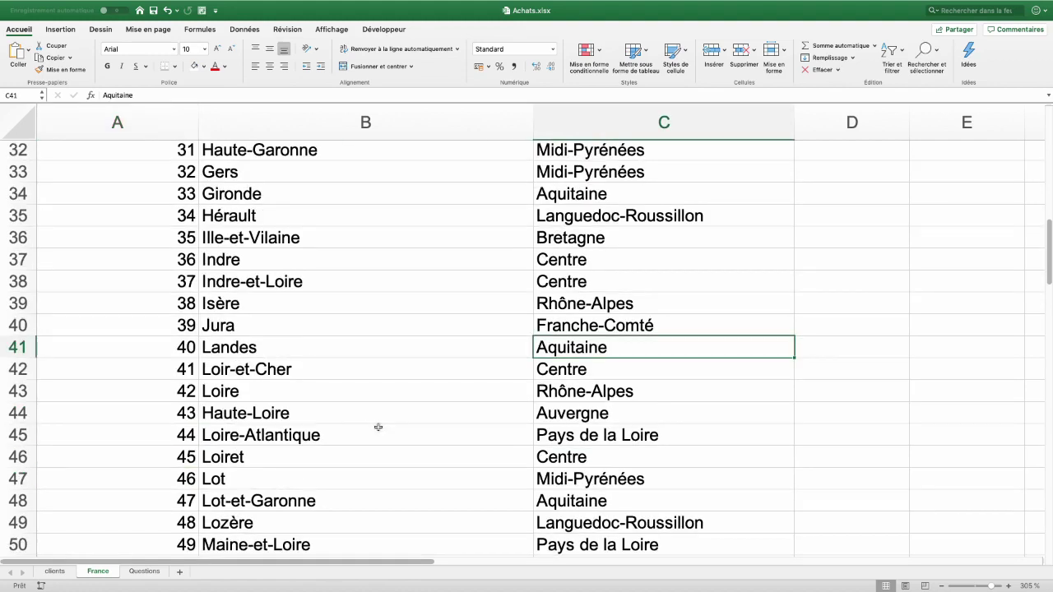
scroll(377, 427, "up", 15)
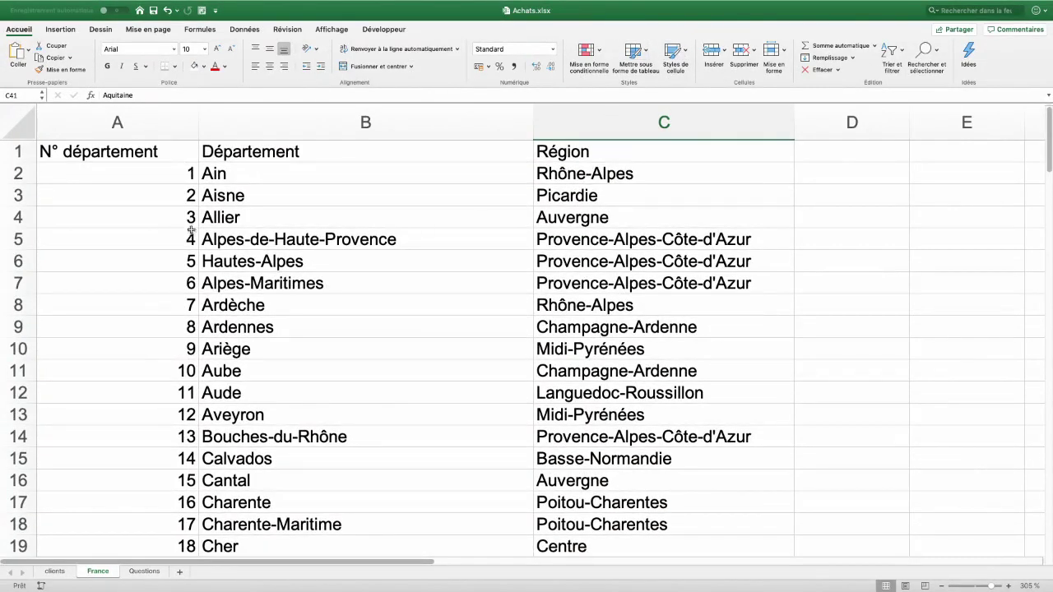
left_click(374, 238)
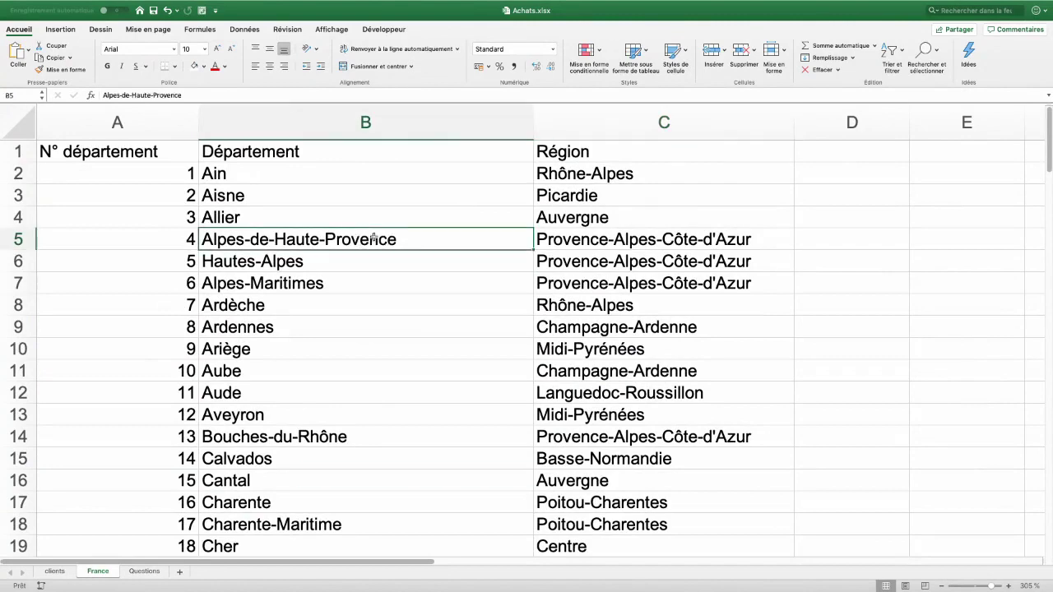
- Format A1:C106 as an orange banded table named 'France', then select Région cell F2 on clients
left_click(634, 52)
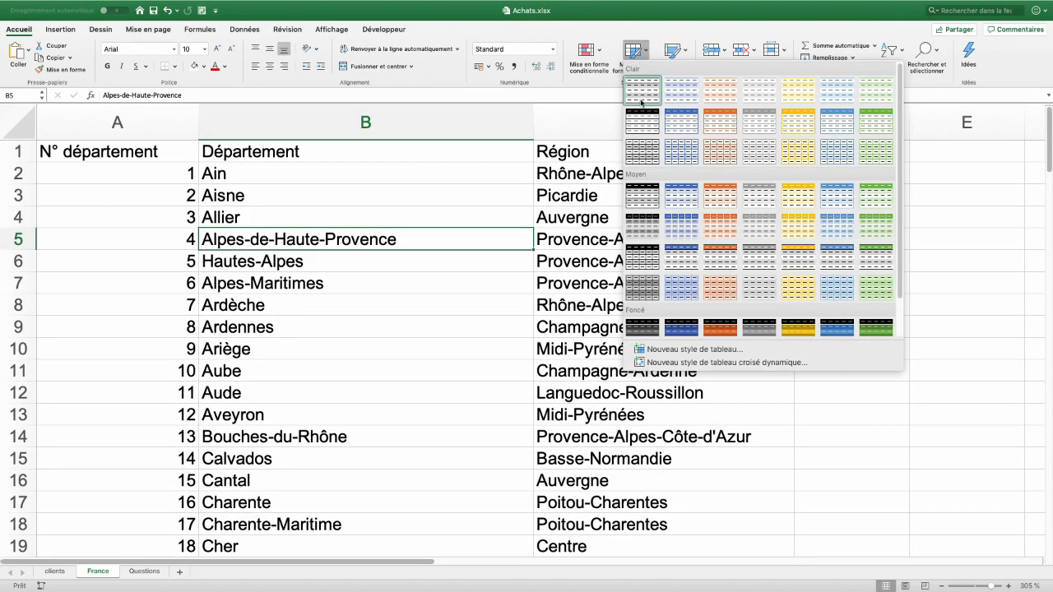
left_click(723, 198)
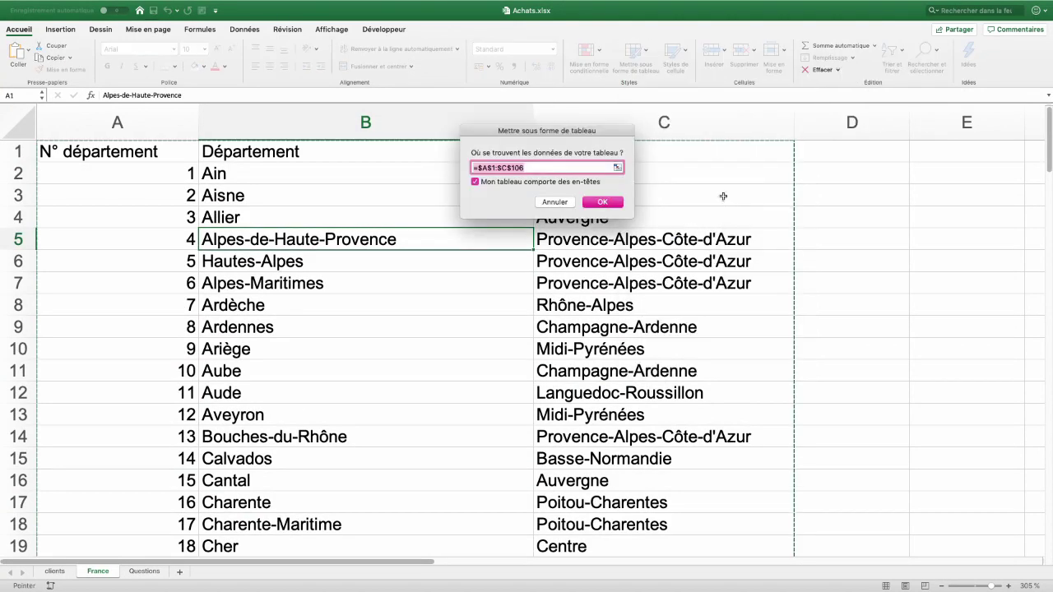
left_click(599, 201)
left_click(42, 64)
type("France")
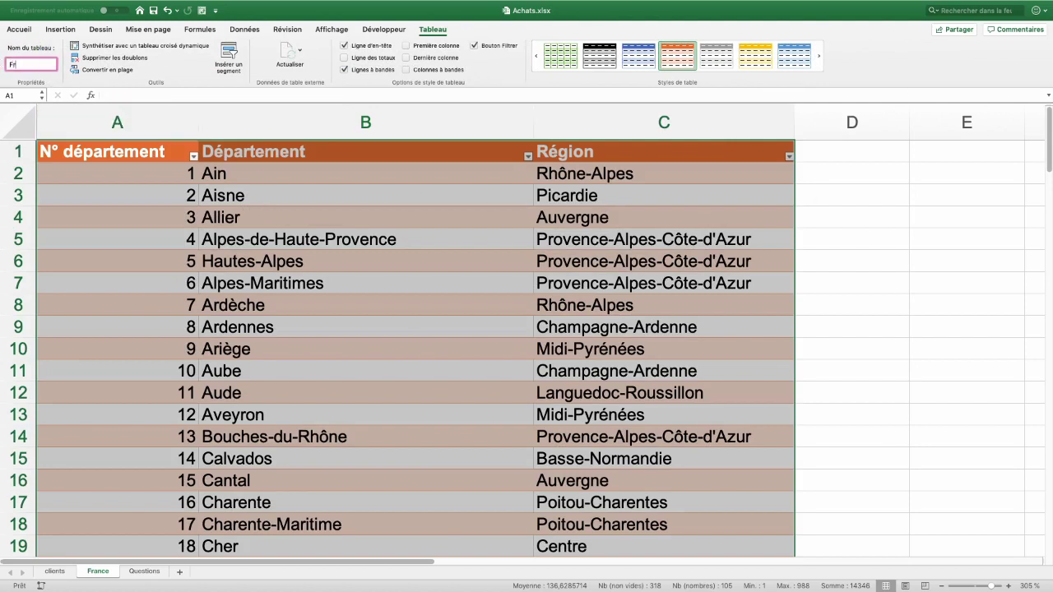
left_click(54, 572)
left_click(476, 164)
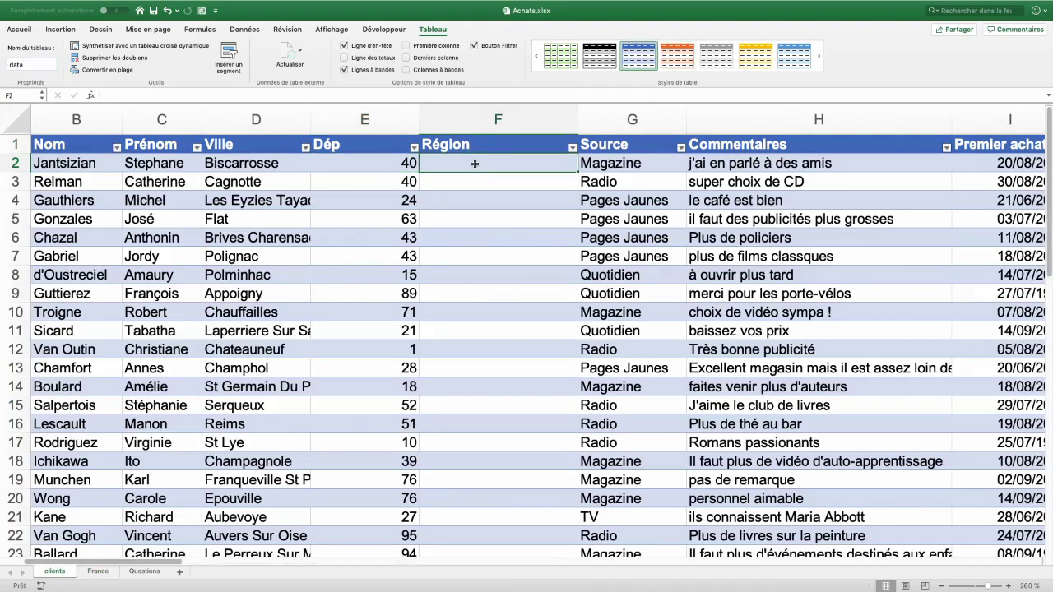
left_click(210, 30)
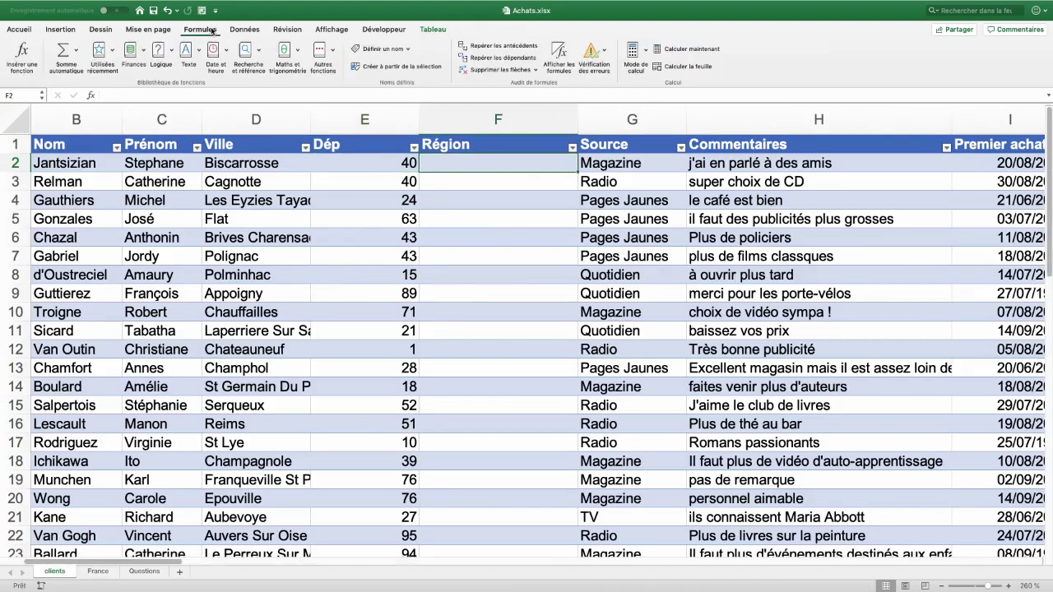
left_click(256, 53)
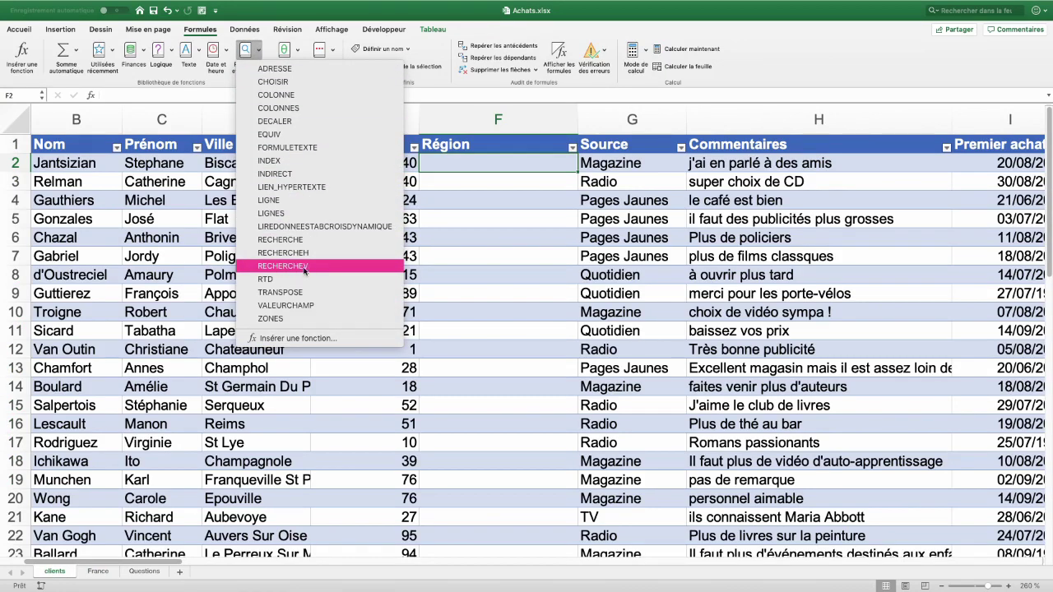
left_click(307, 268)
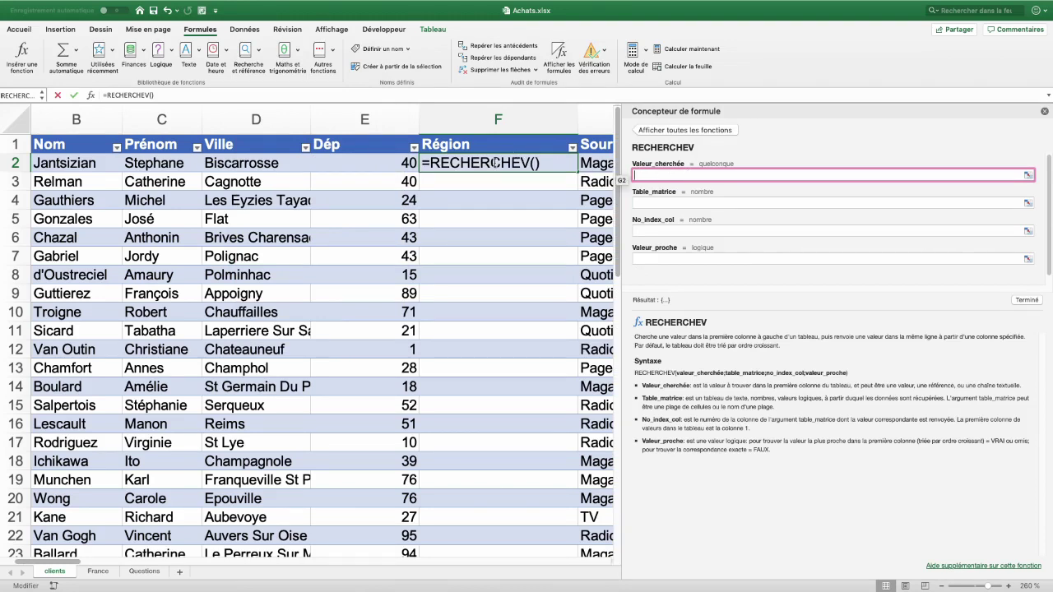
left_click(380, 163)
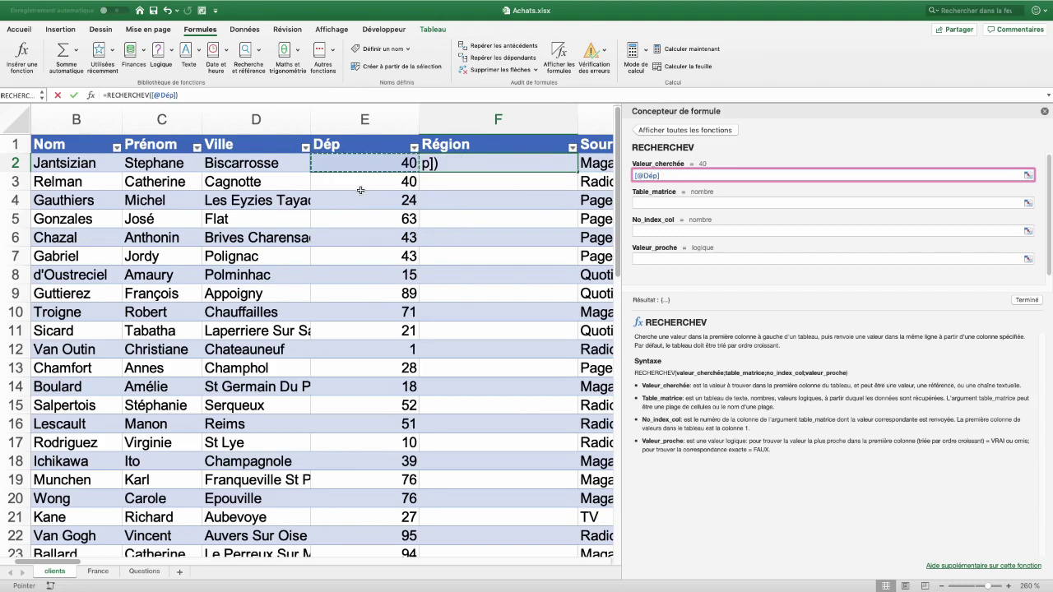
- Set the RECHERCHEV table argument to France and check the France sheet's column order
left_click(646, 203)
mouse_move(634, 222)
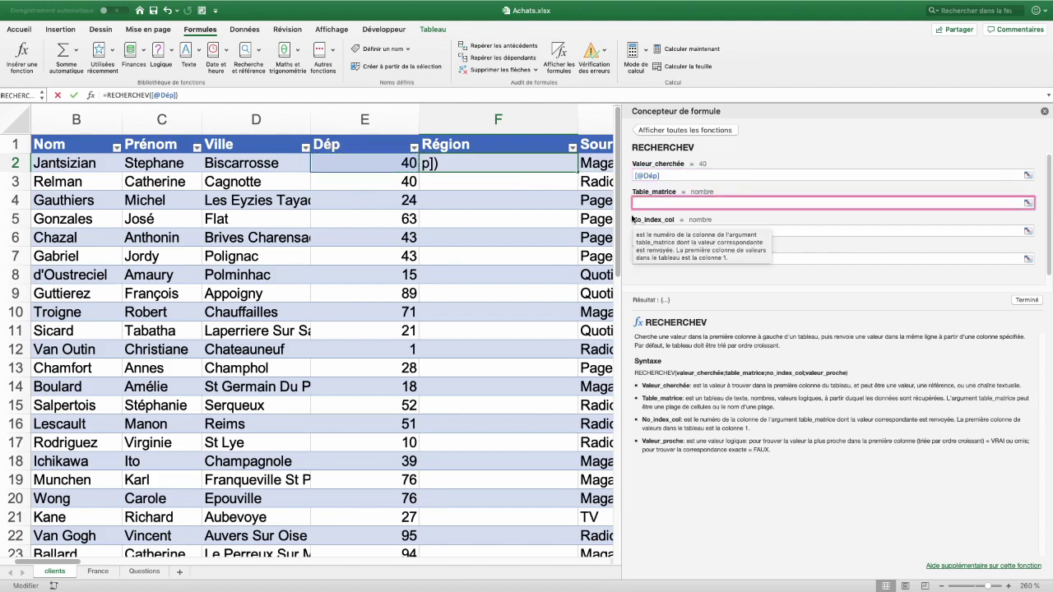
type("France")
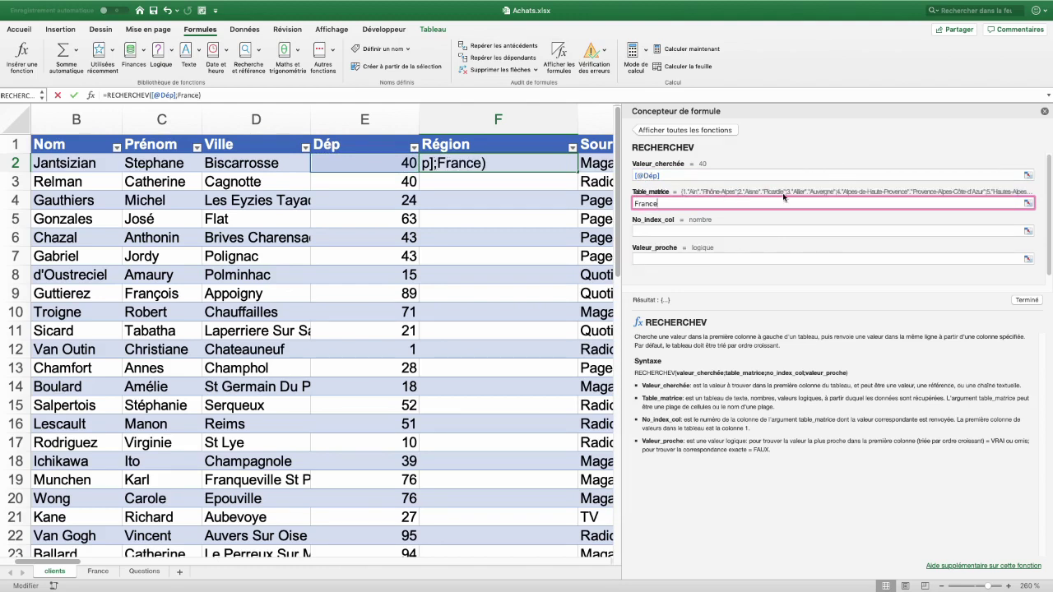
mouse_move(784, 197)
left_click(98, 571)
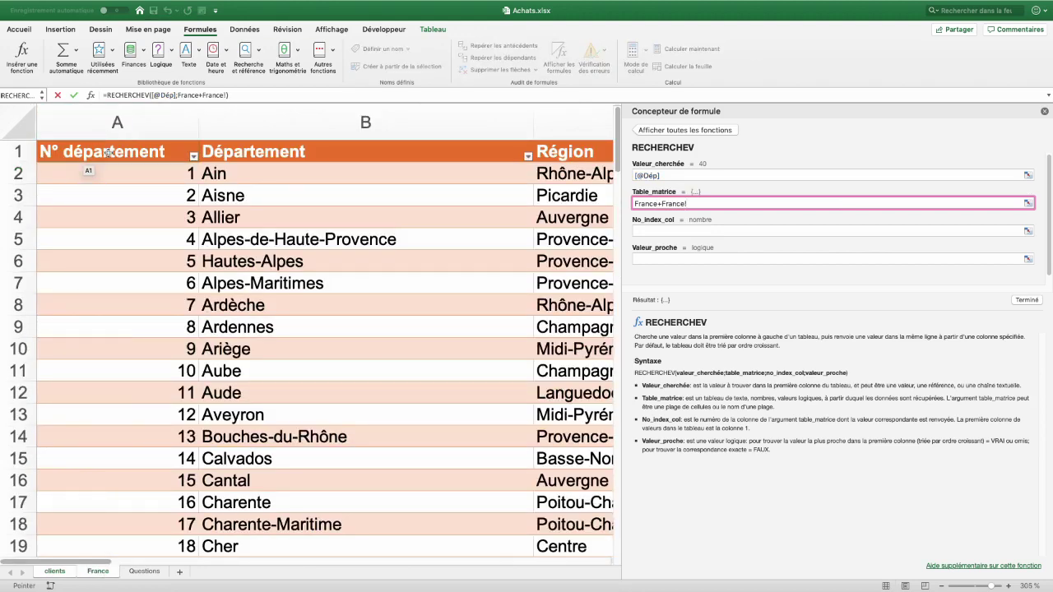
left_click(107, 153)
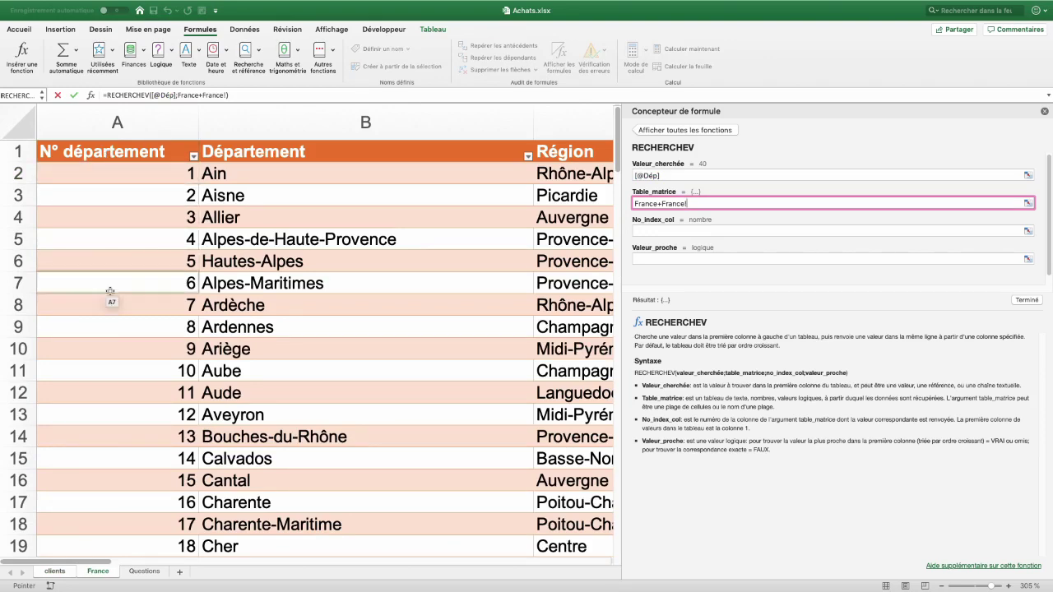
left_click(660, 231)
mouse_move(666, 224)
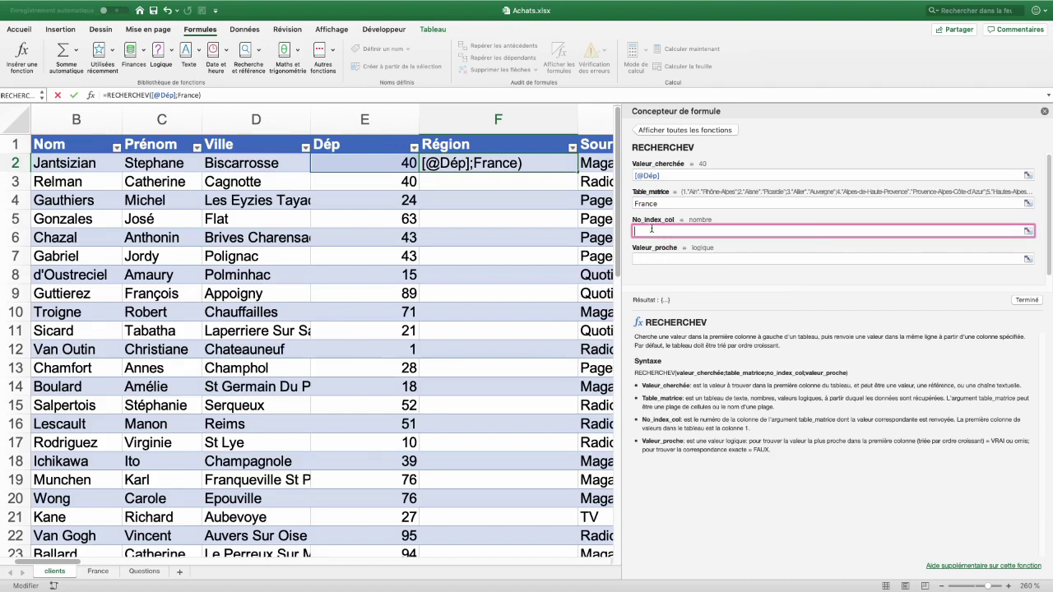
left_click(100, 574)
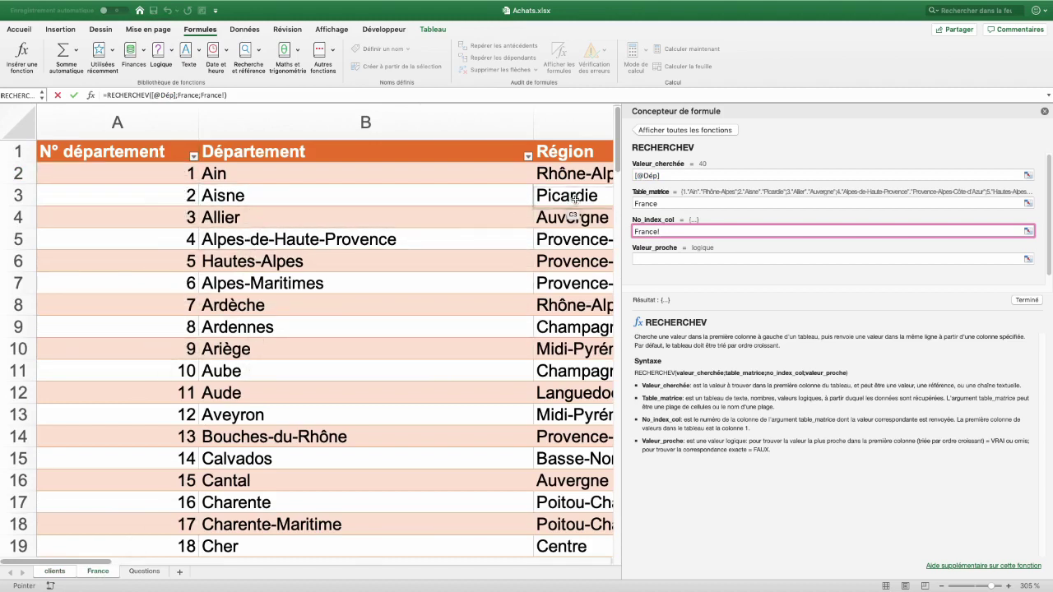
- Set the column index to 3 so the lookup returns the France table's Région column
left_click_drag(677, 233, 629, 233)
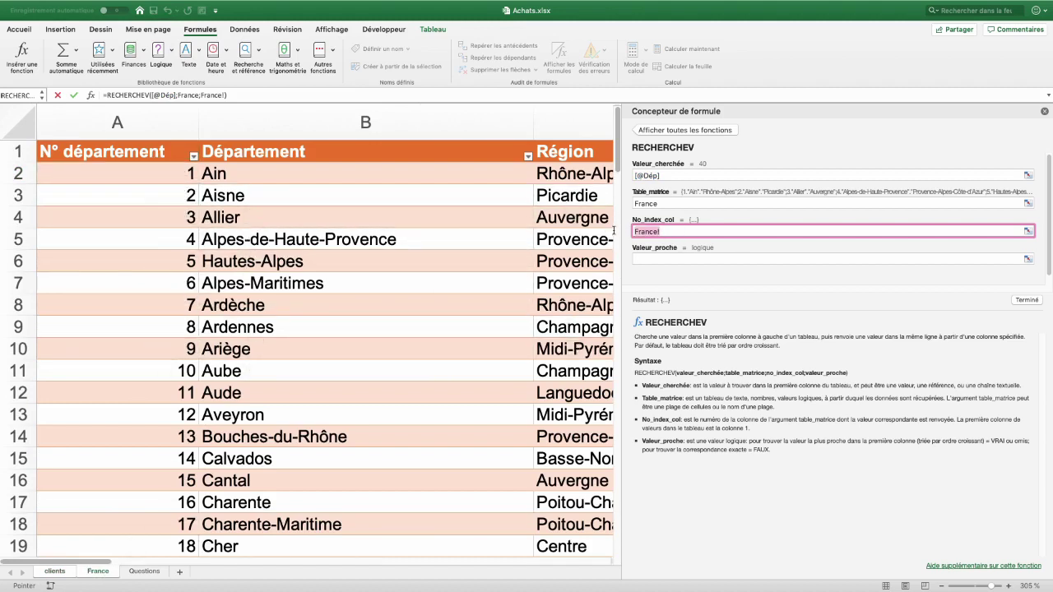
type("3")
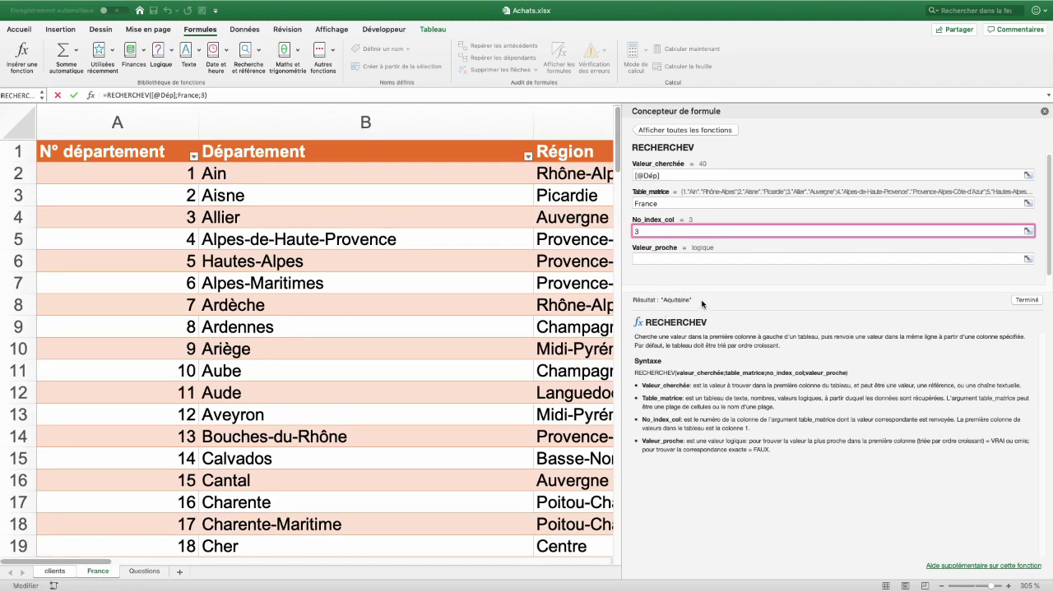
key("BackSpace")
type("2")
key("super+a")
type("1")
key("BackSpace")
type("3")
left_click(649, 259)
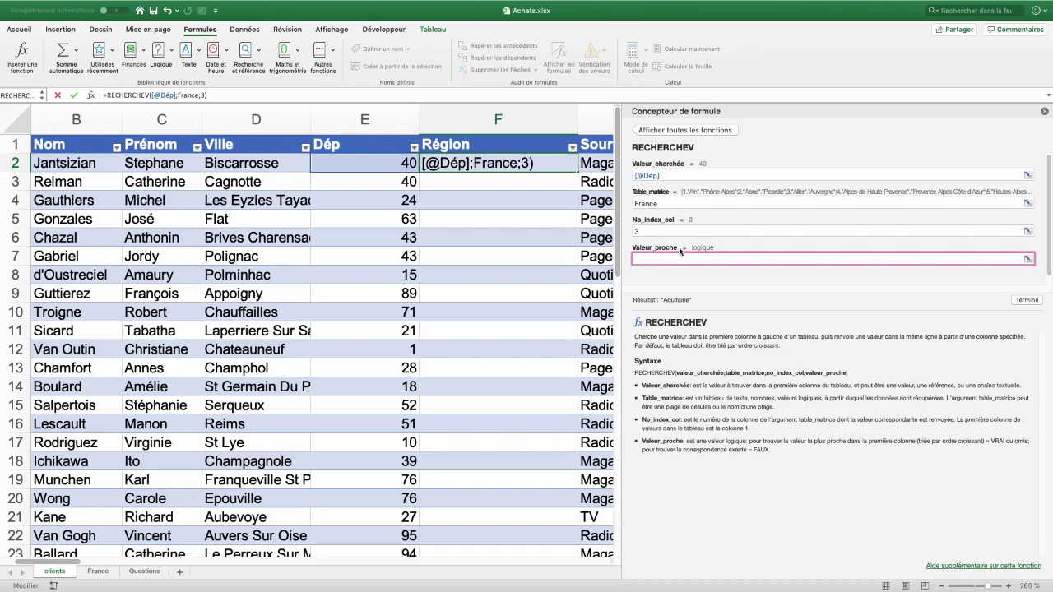
mouse_move(679, 252)
type("0")
left_click(1028, 301)
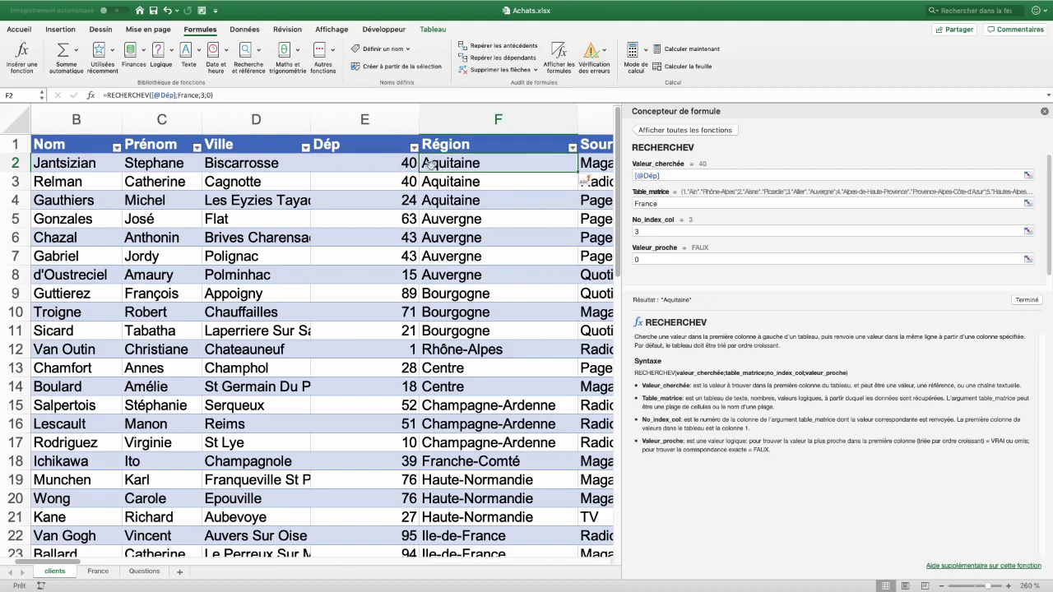
key("F2")
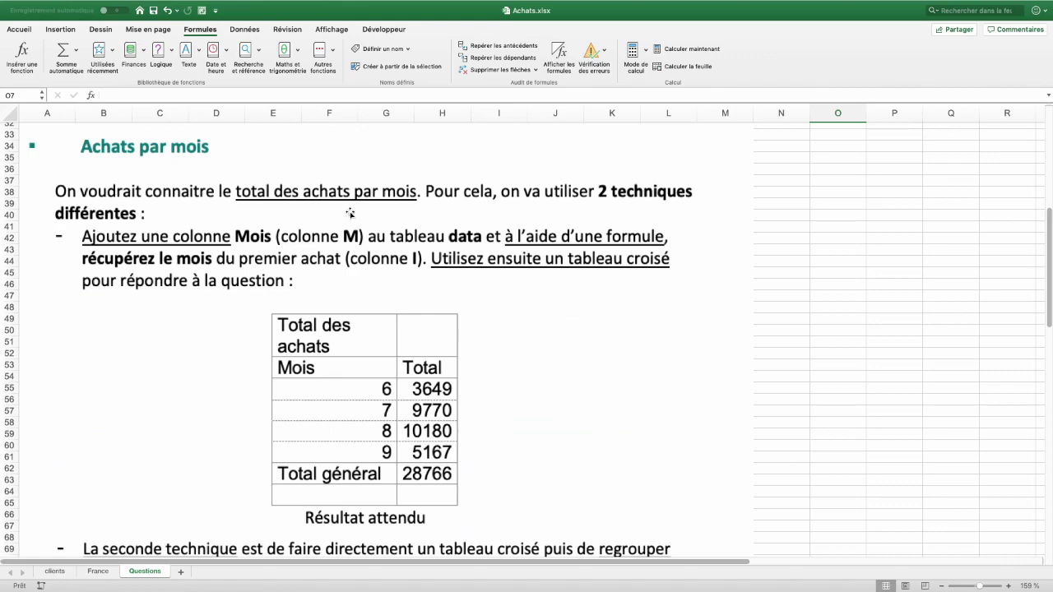
left_click(55, 574)
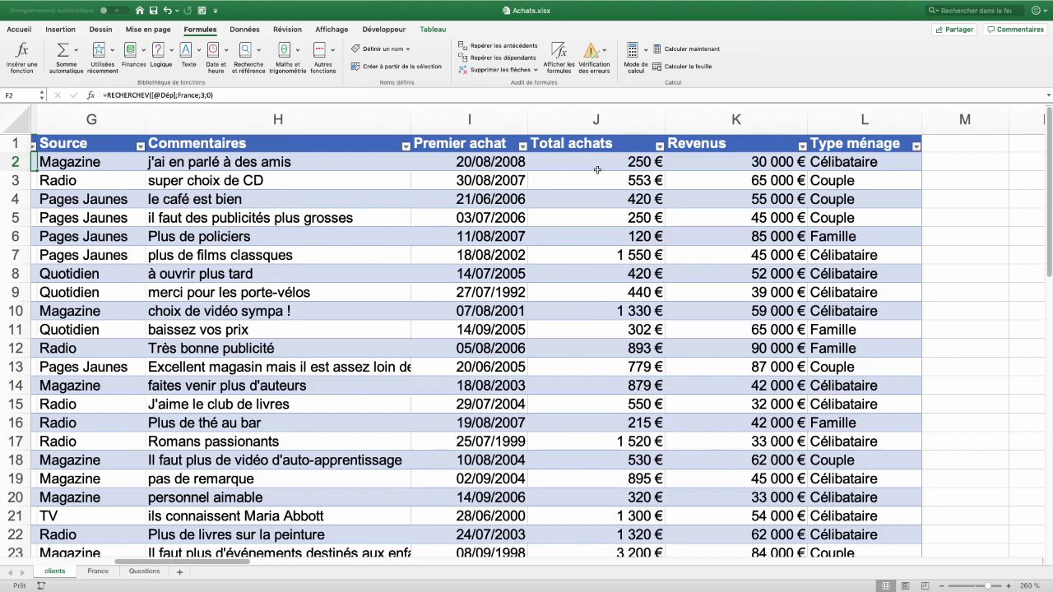
key("ctrl+Page_Down")
key("ctrl+Page_Down")
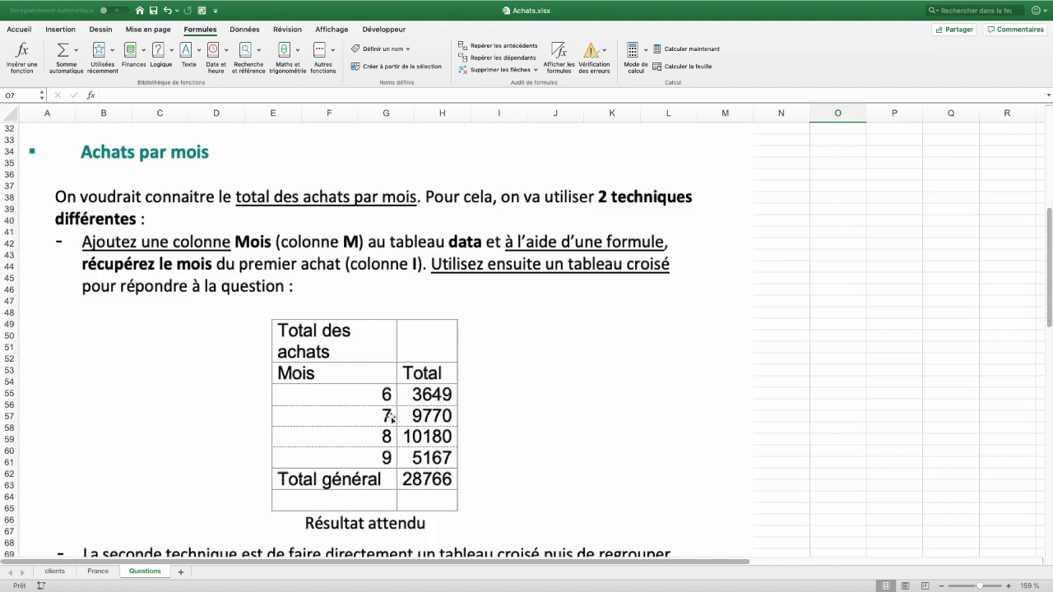
left_click(55, 570)
scroll(740, 402, "right", 5)
left_click(892, 146)
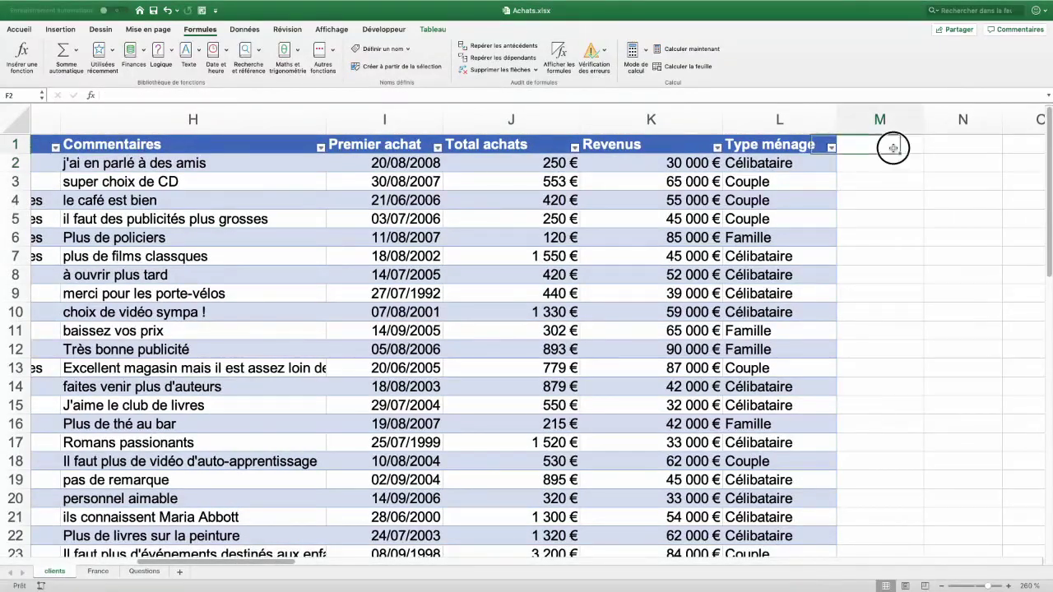
- Add a Mois header in M1 and fill the column with =MOIS([@[Premier achat]])
type("Mois")
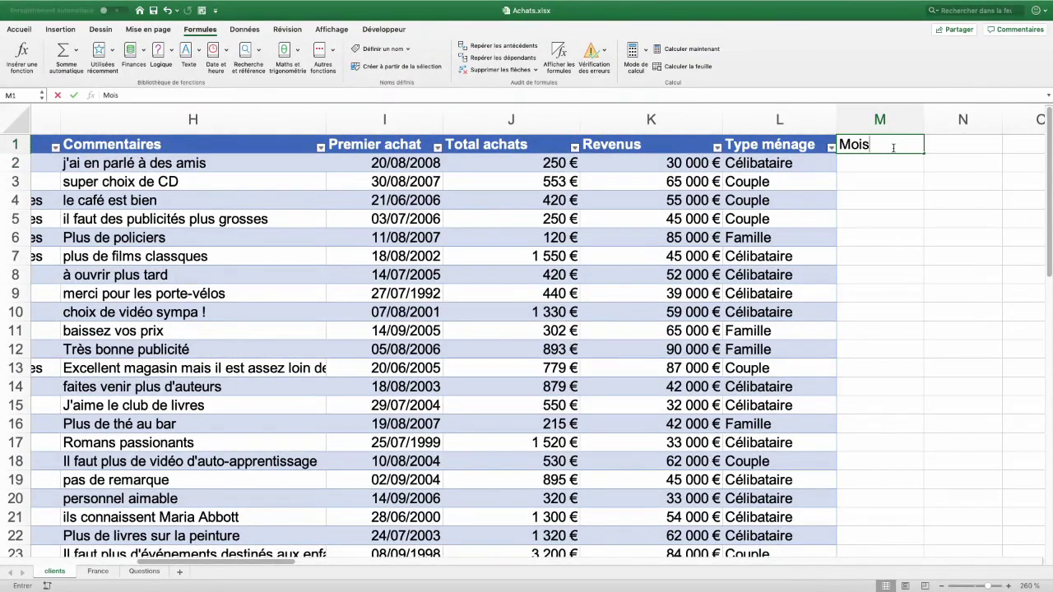
key("Return")
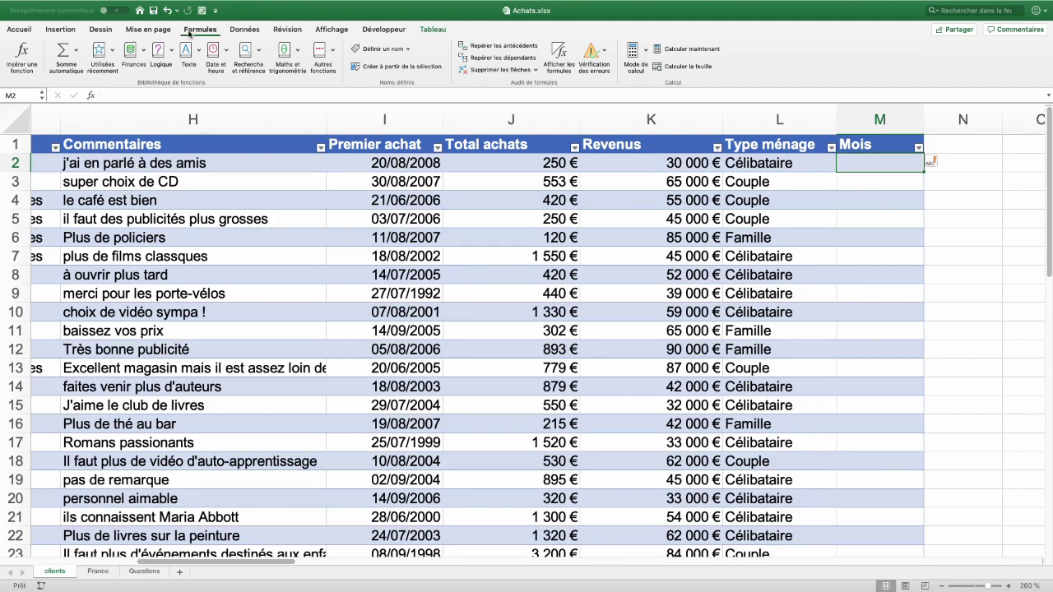
left_click(222, 53)
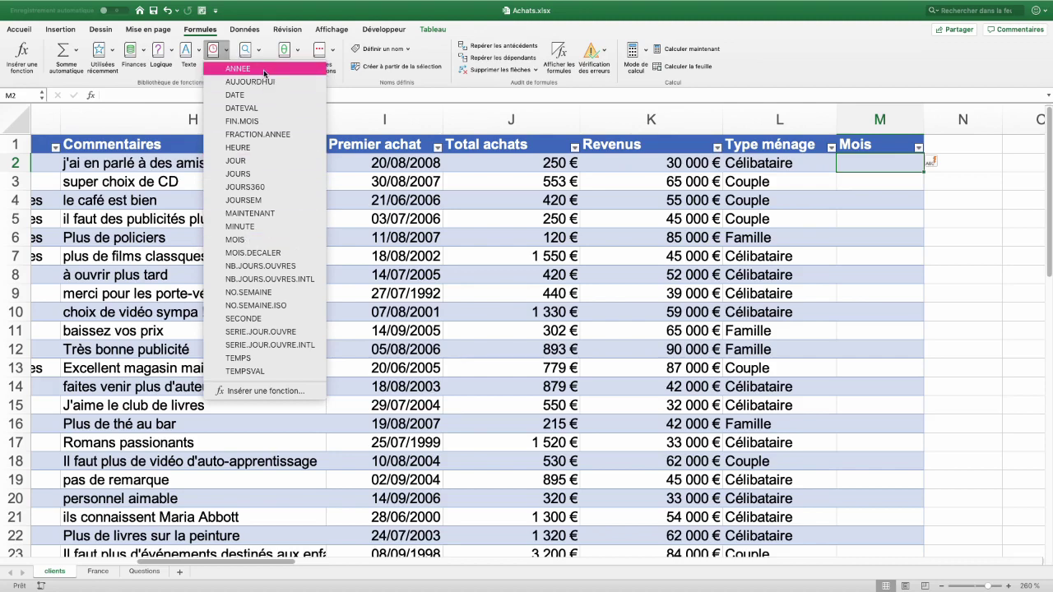
left_click(235, 240)
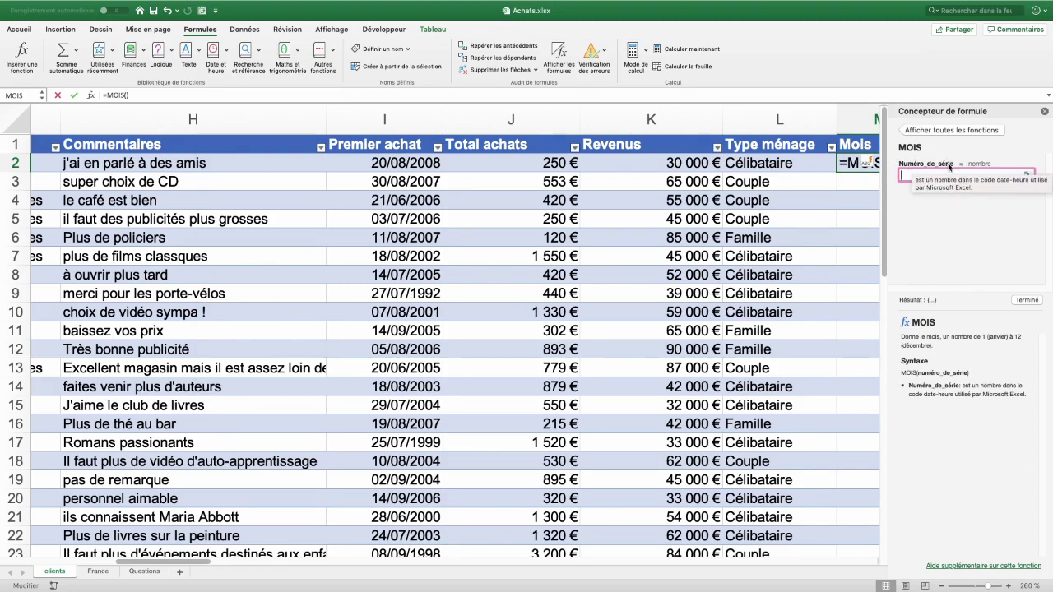
left_click(393, 163)
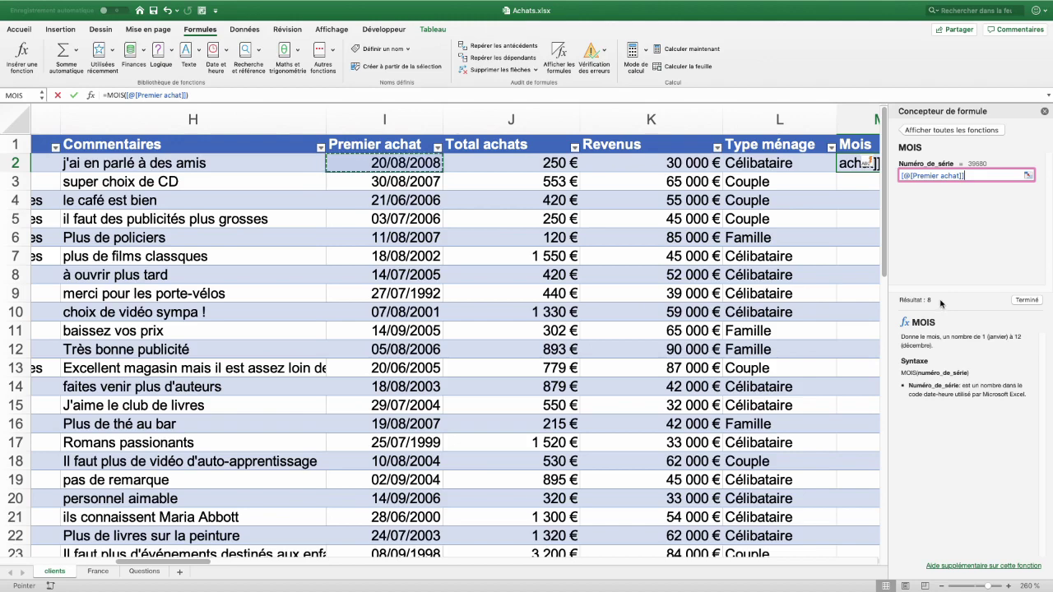
left_click(1028, 300)
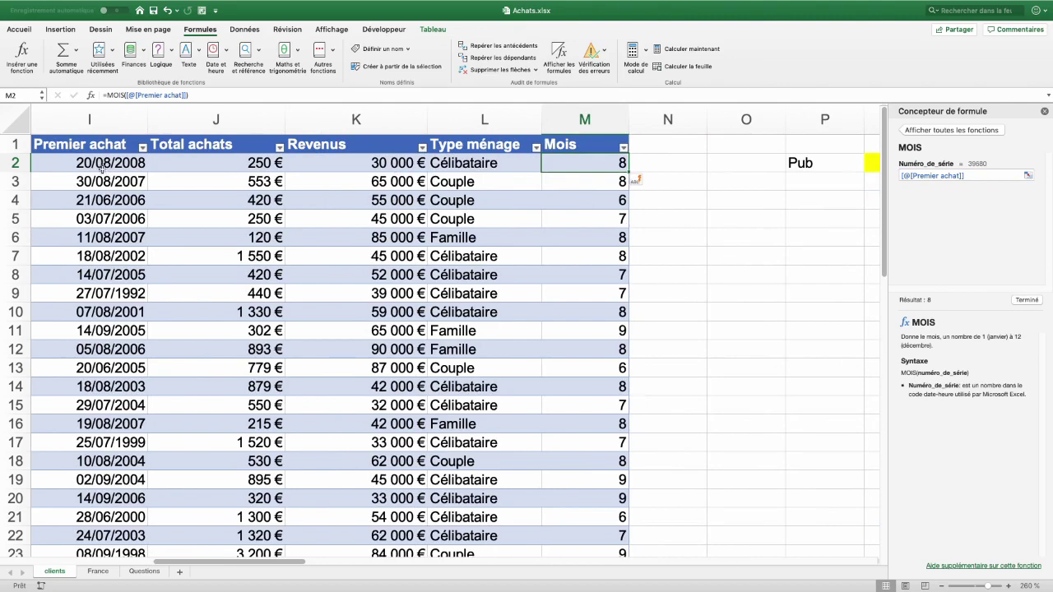
left_click_drag(106, 163, 102, 219)
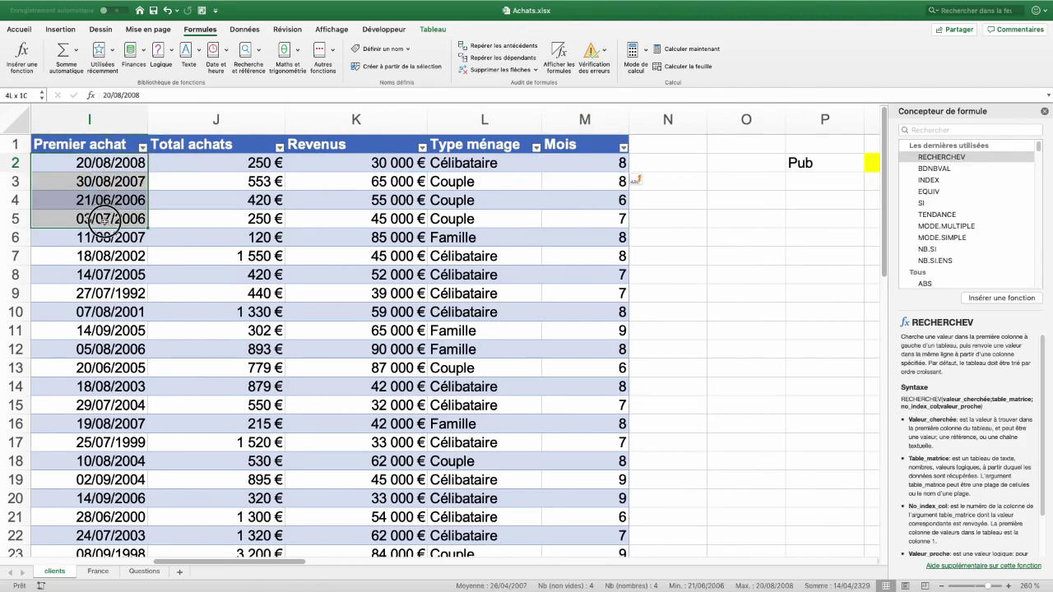
left_click(246, 235)
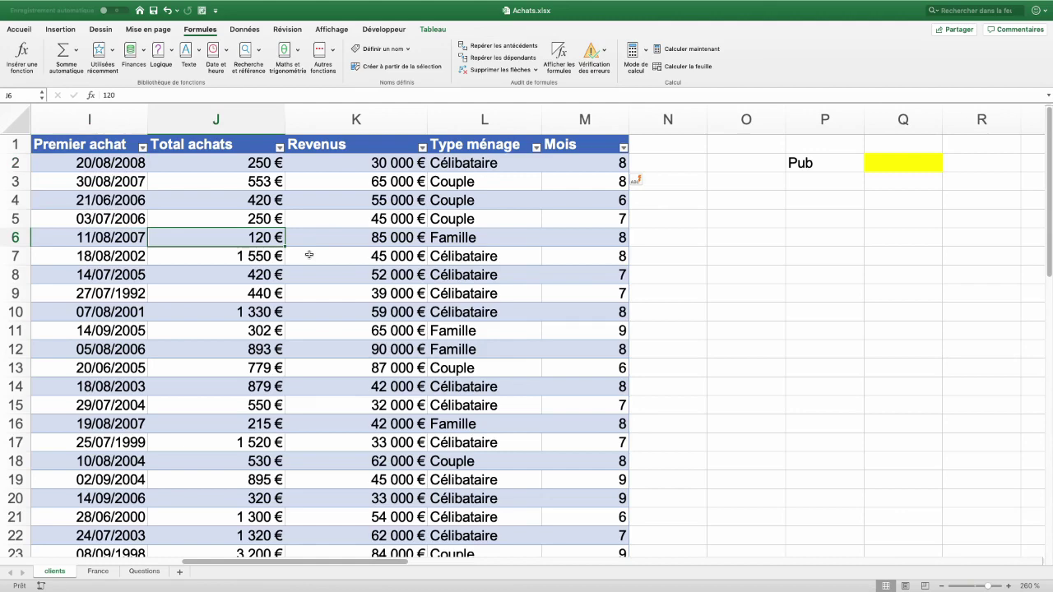
left_click(146, 572)
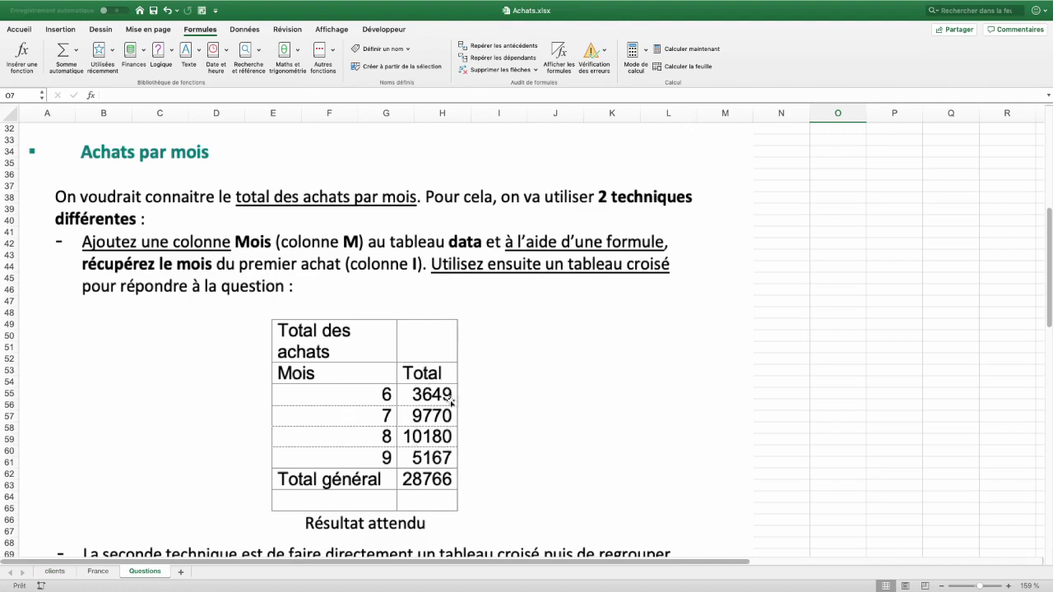
- Insert a pivot table from the 'data' range on a new worksheet
left_click(54, 573)
left_click(192, 333)
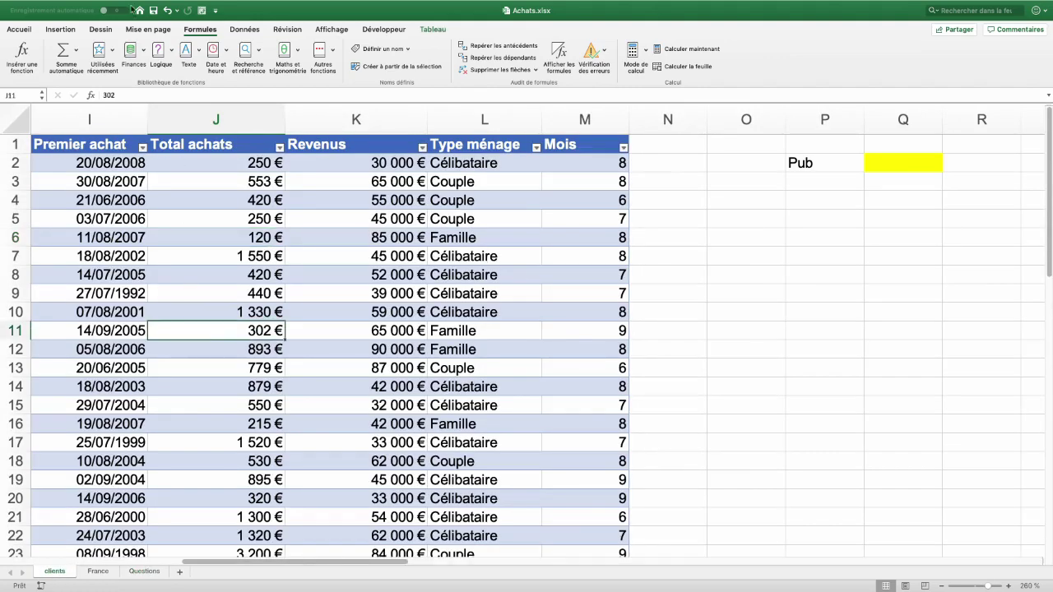
left_click(60, 30)
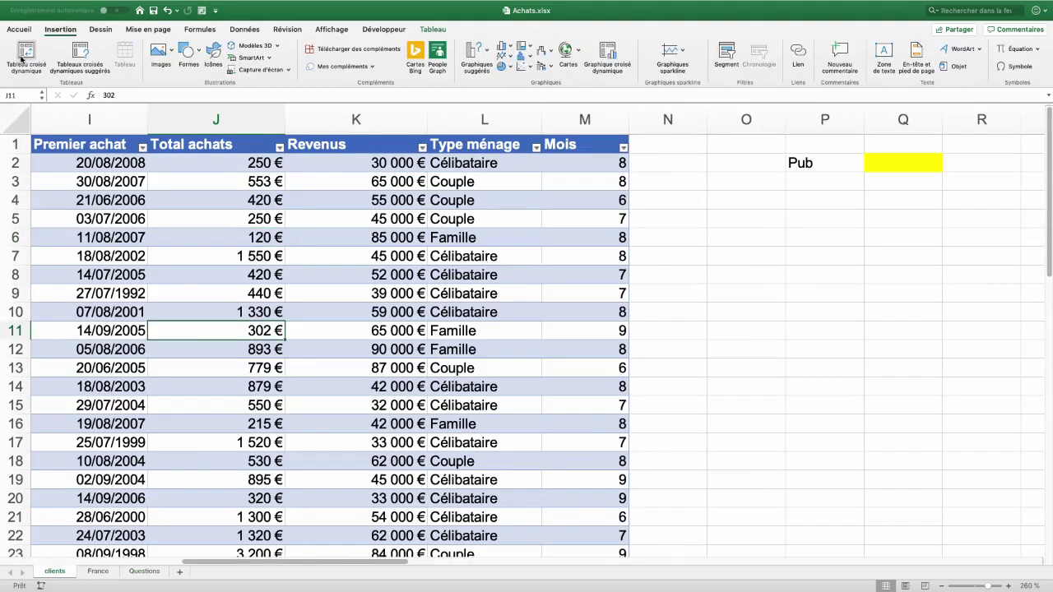
left_click(22, 60)
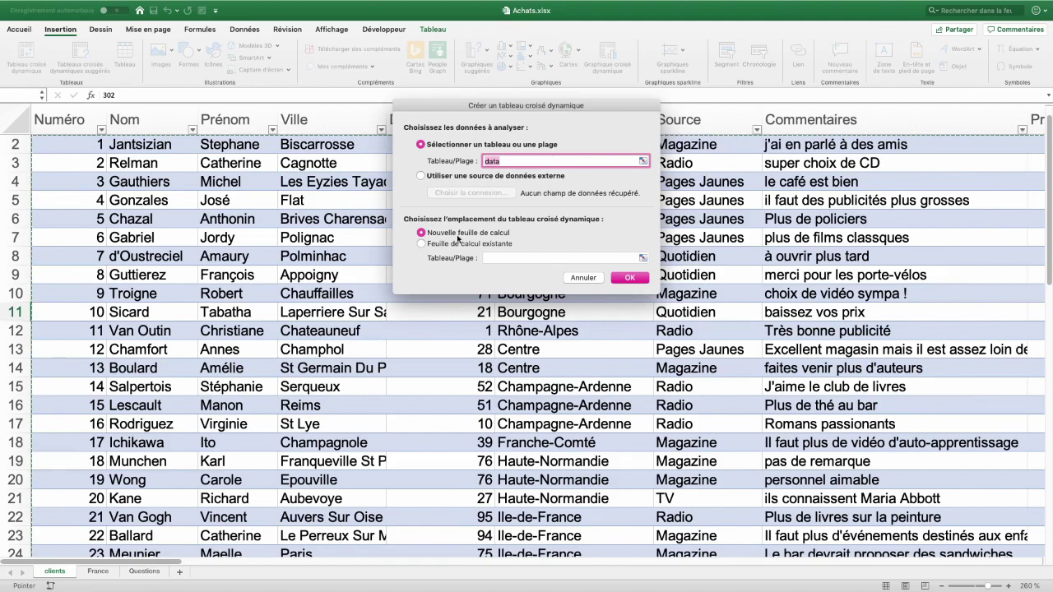
left_click(629, 278)
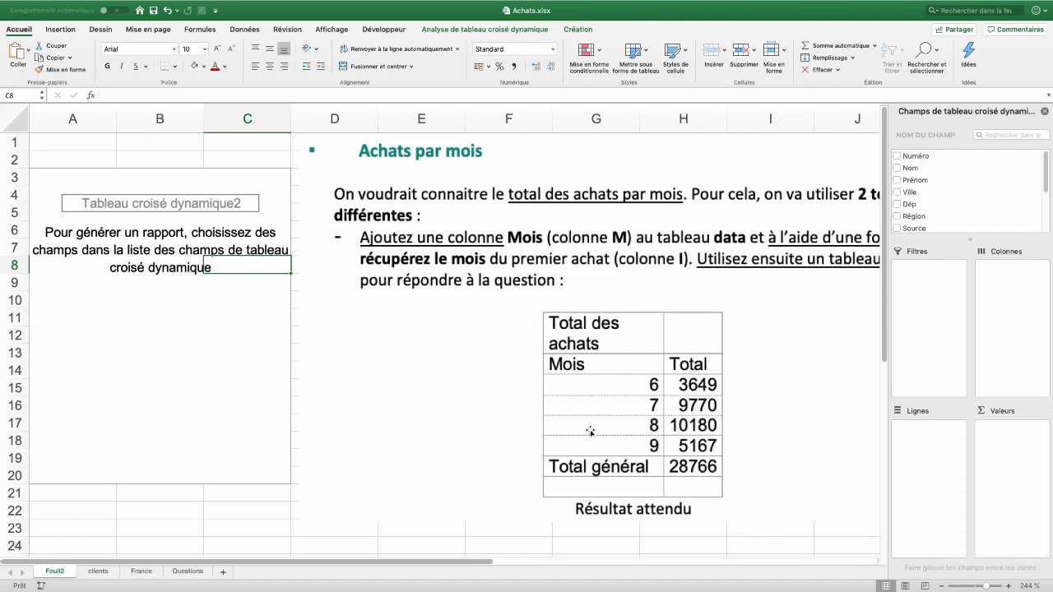
- Sum Total achats by Mois in the pivot, with column headers renamed Mois and Total
scroll(954, 212, "down", 5)
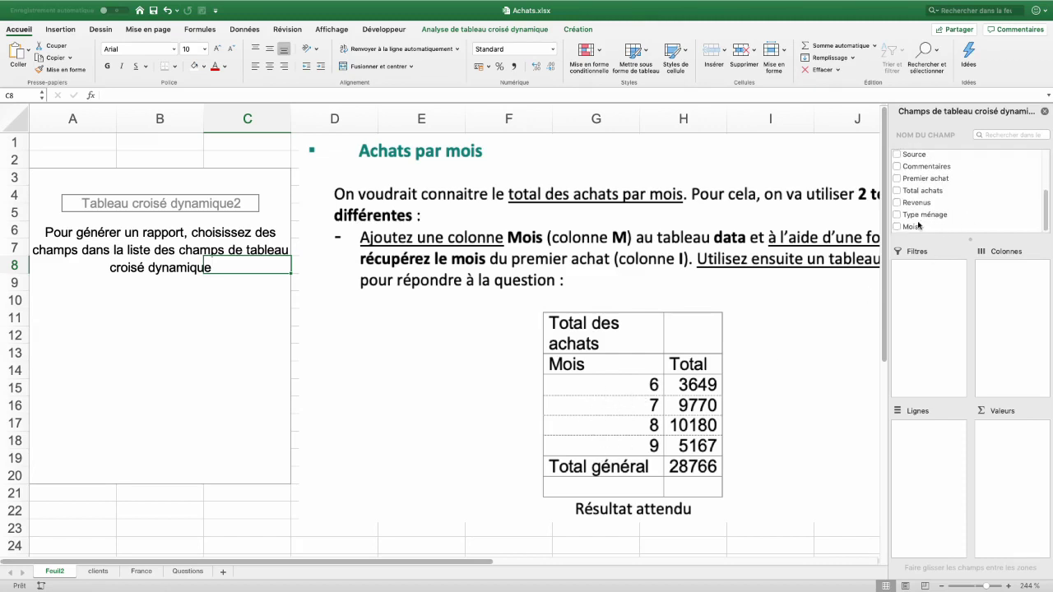
left_click_drag(909, 227, 939, 449)
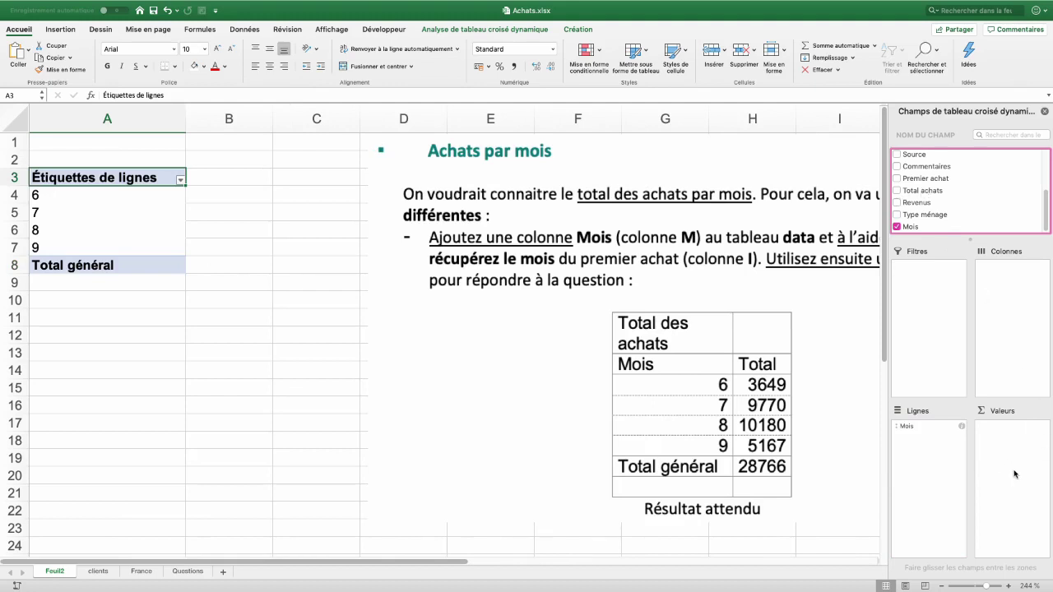
left_click_drag(921, 190, 1005, 450)
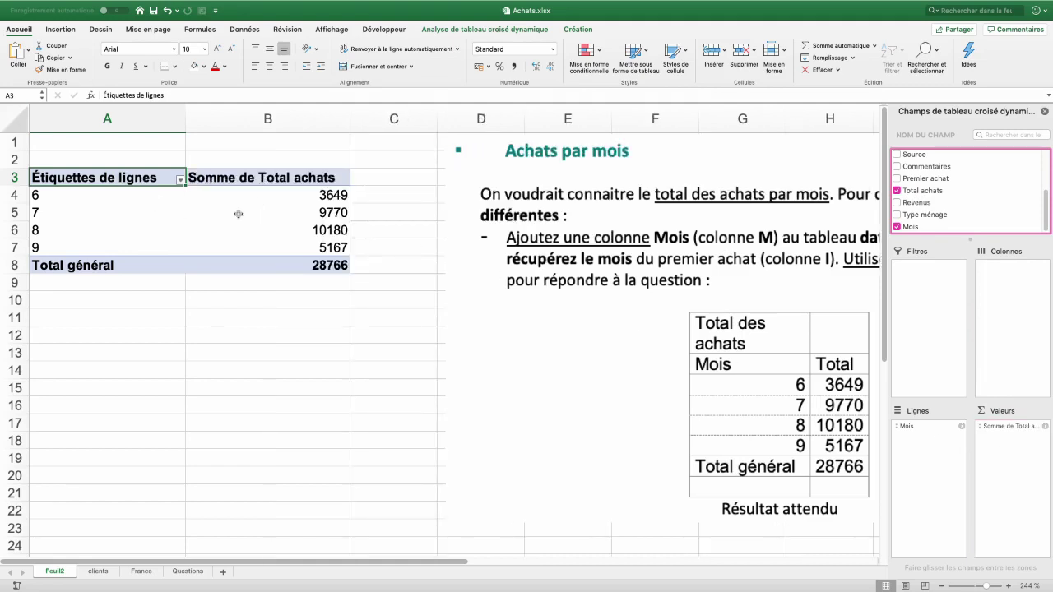
left_click(109, 177)
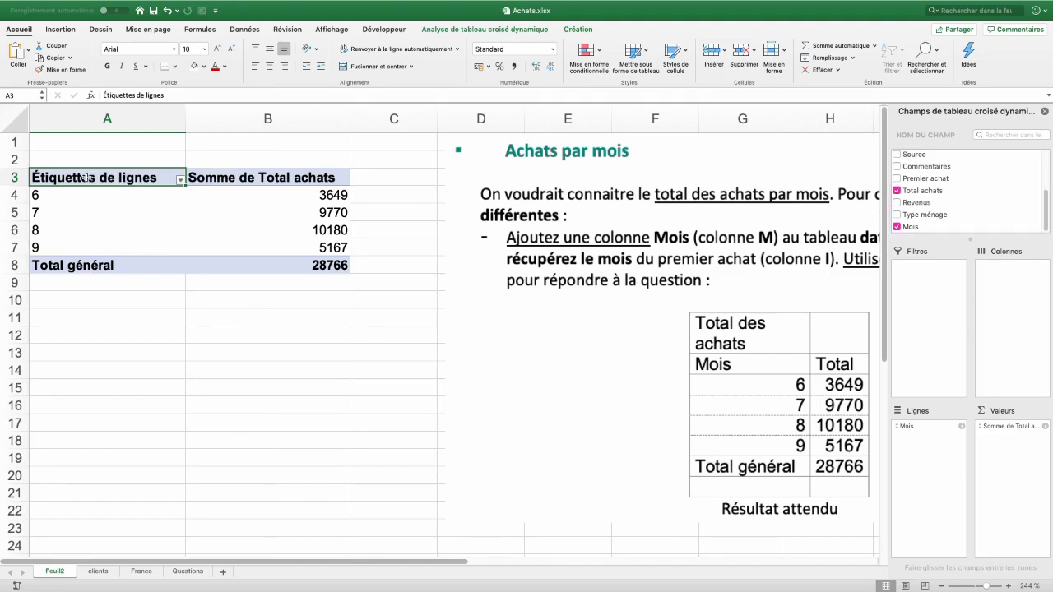
type("Mois")
left_click(222, 177)
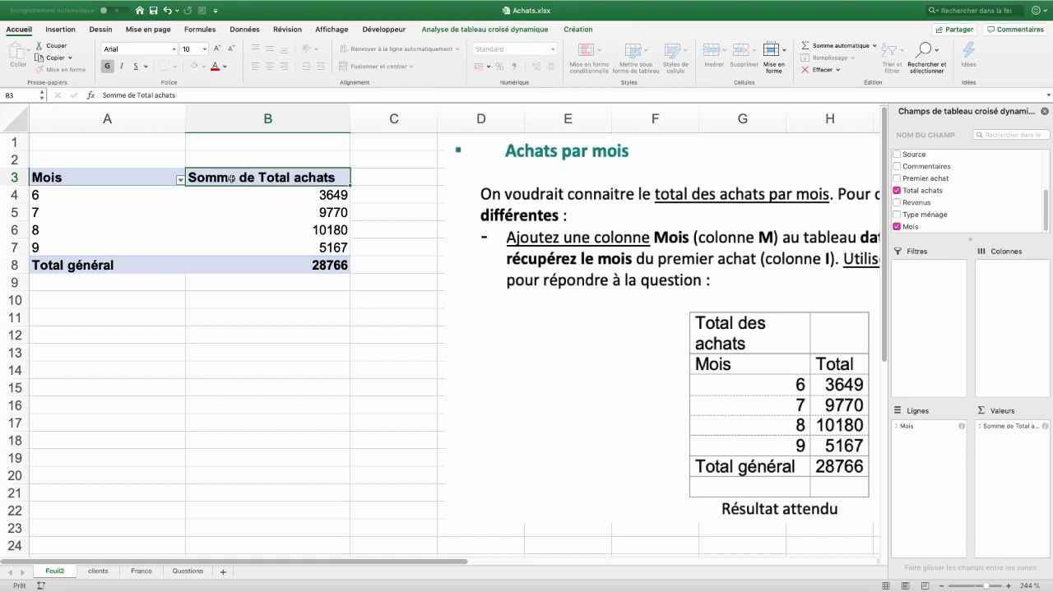
type("Total")
key("Return")
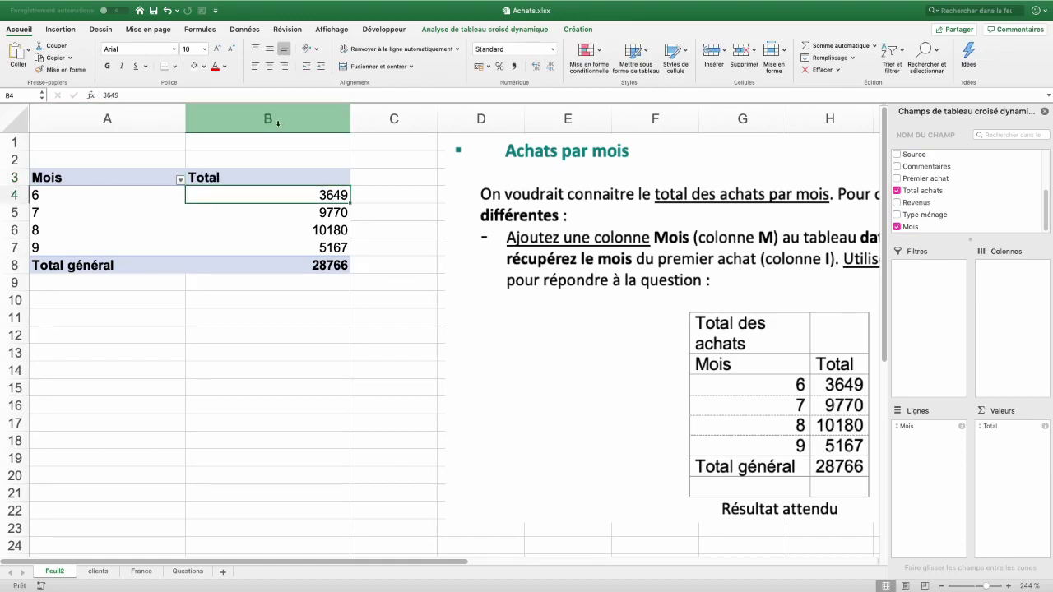
- Narrow pivot columns A and B, then switch to another worksheet
left_click_drag(139, 116, 307, 116)
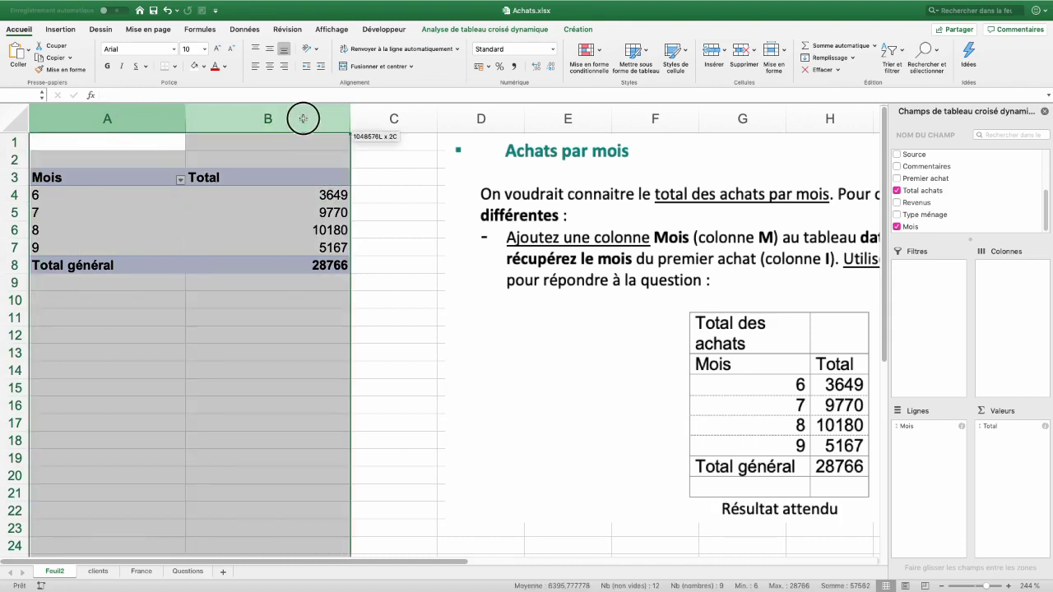
left_click_drag(306, 116, 289, 124)
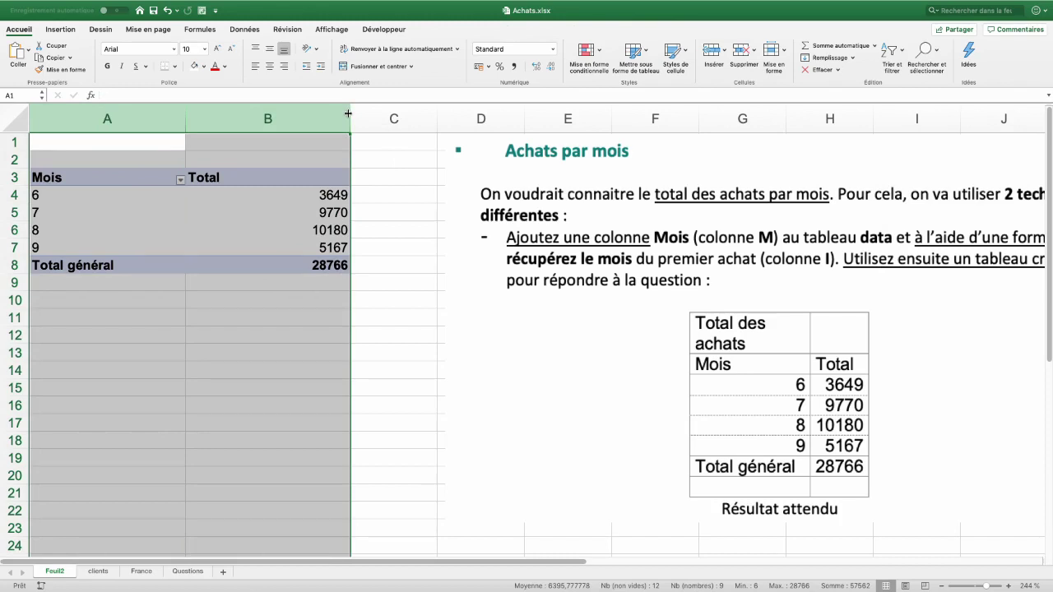
left_click_drag(348, 114, 171, 116)
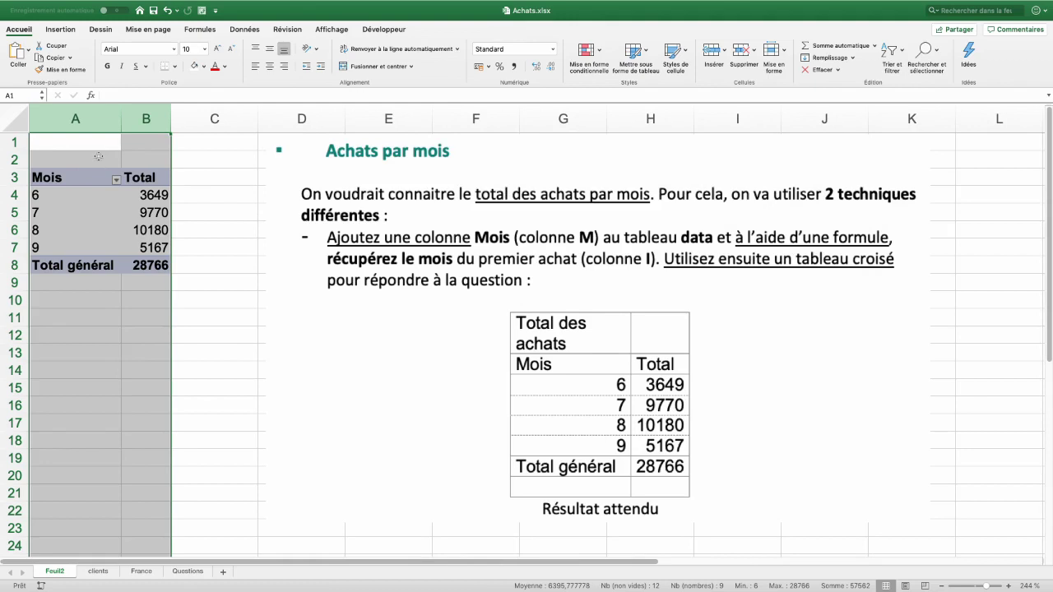
key("ctrl+Page_Down")
key("ctrl+Page_Down")
key("ctrl+Page_Down")
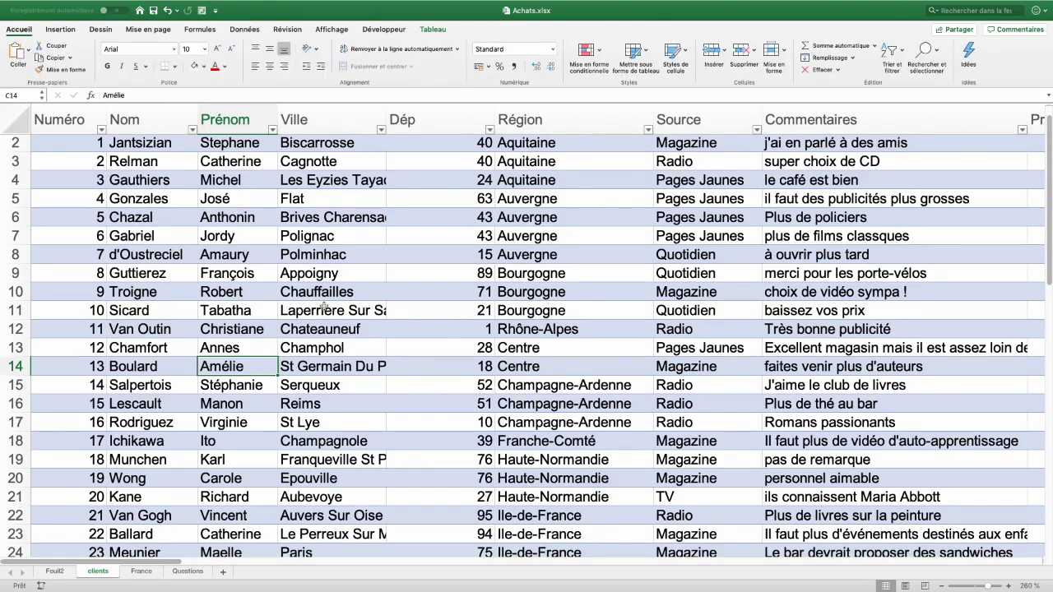
- Create a pivot table from the data table, placed on the existing sheet Feuil2 at cell F3
left_click(66, 31)
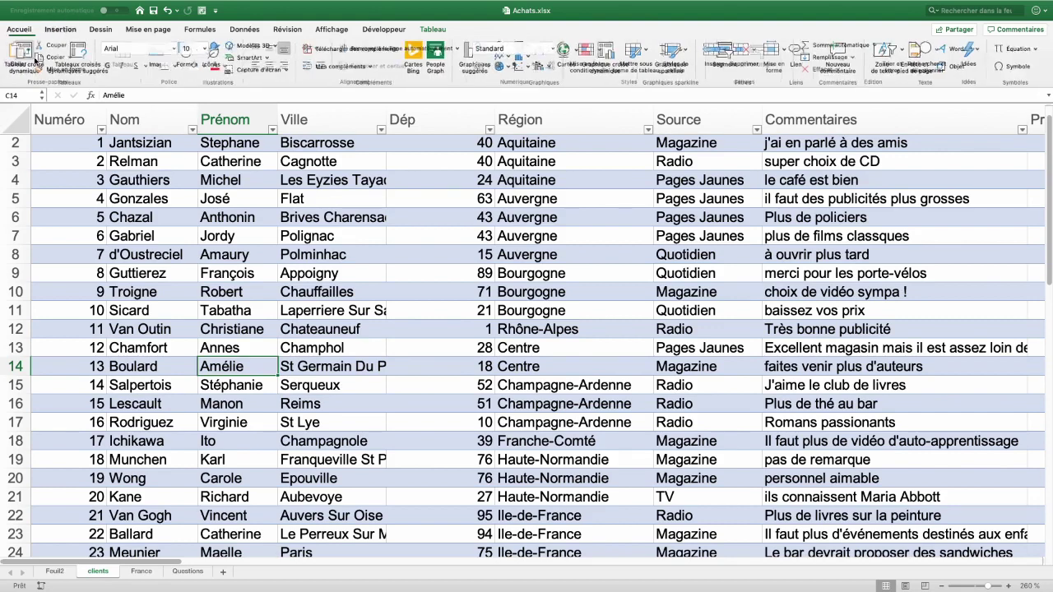
left_click(26, 56)
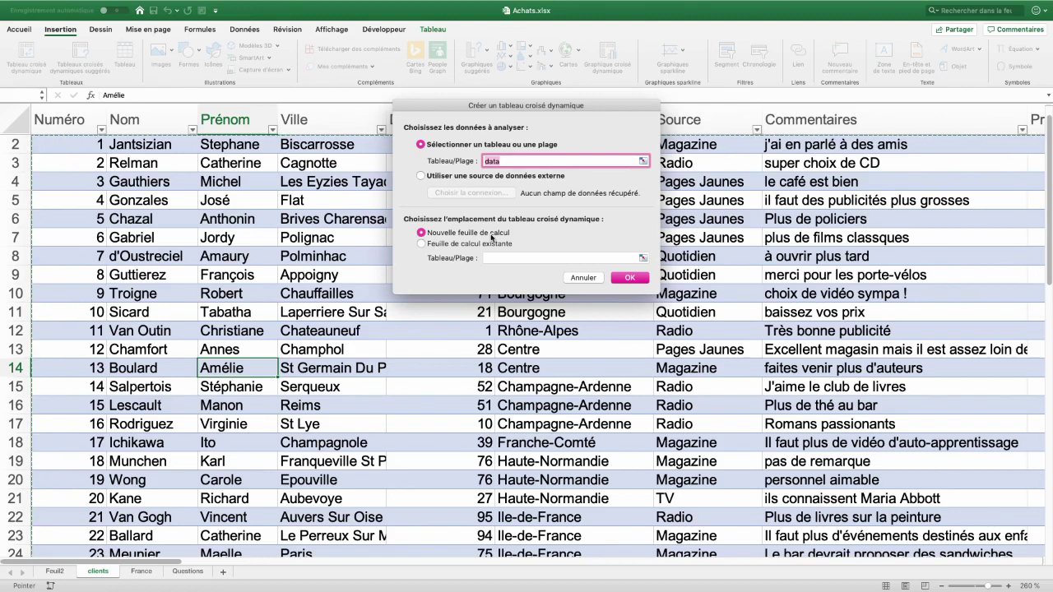
left_click(421, 244)
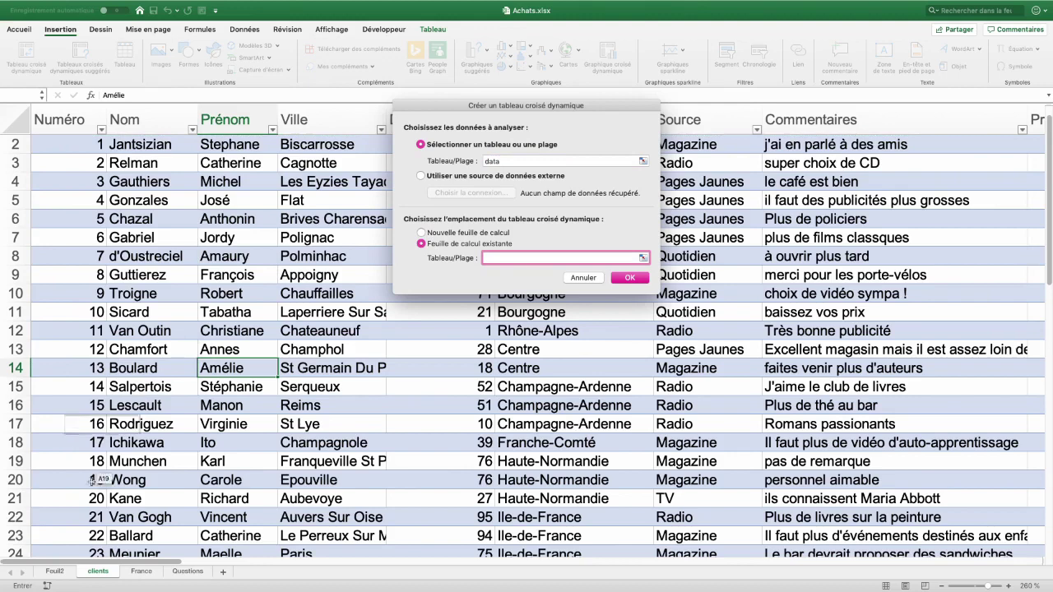
left_click(54, 570)
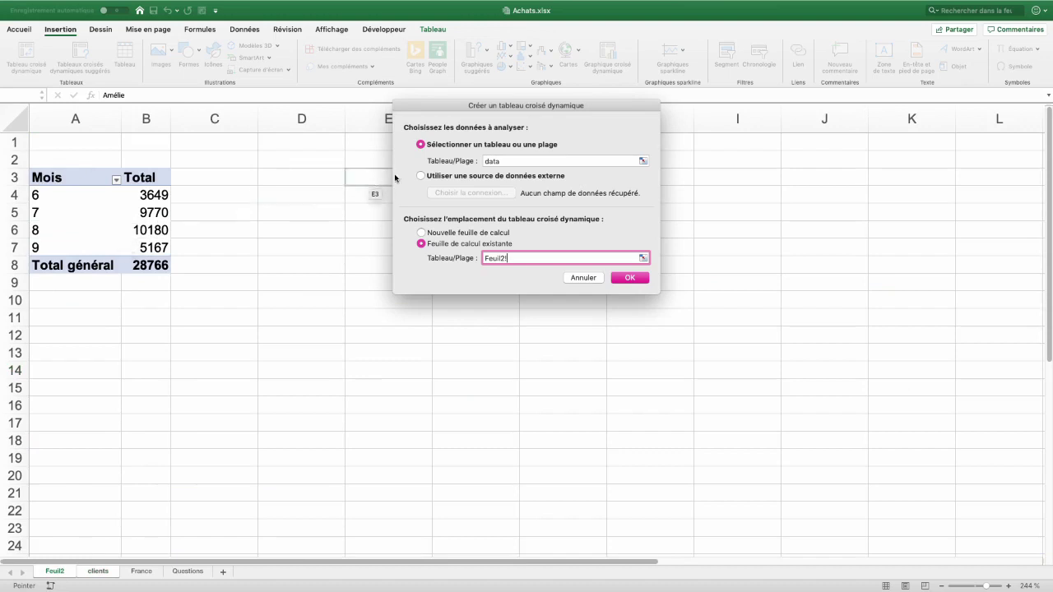
left_click_drag(472, 106, 785, 232)
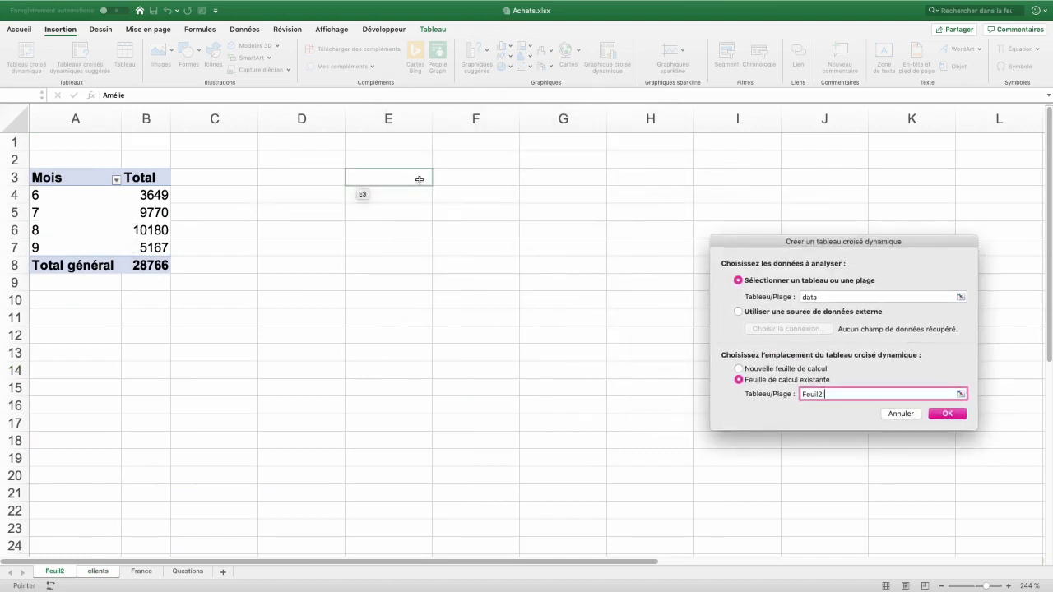
left_click(437, 178)
key("Return")
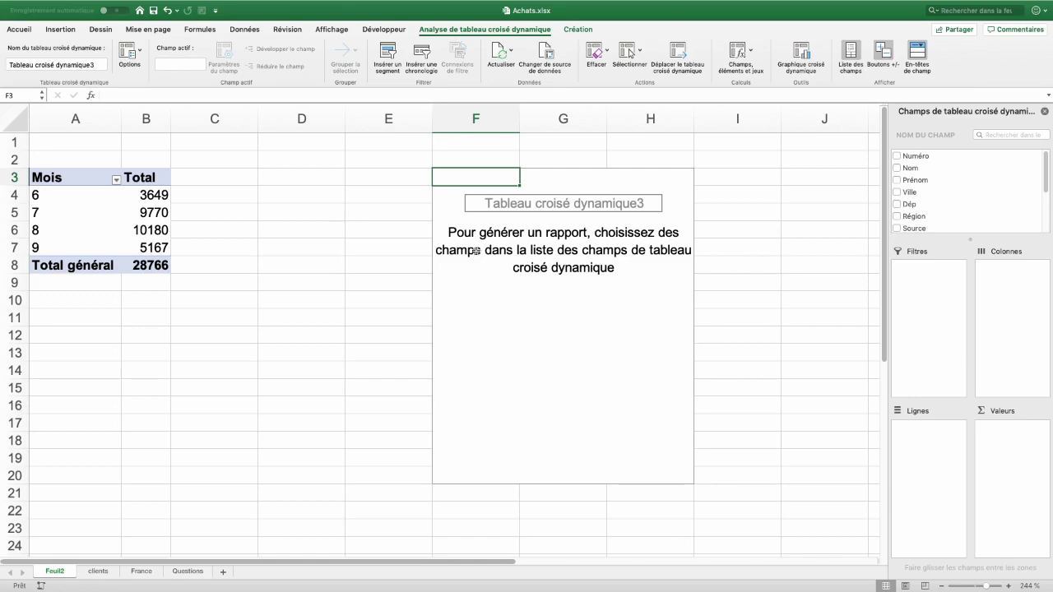
left_click_drag(1046, 177, 1046, 220)
- Put Premier achat in Lignes, sum Total achats in Valeurs, and rename header G3 to Total
left_click_drag(924, 179, 929, 432)
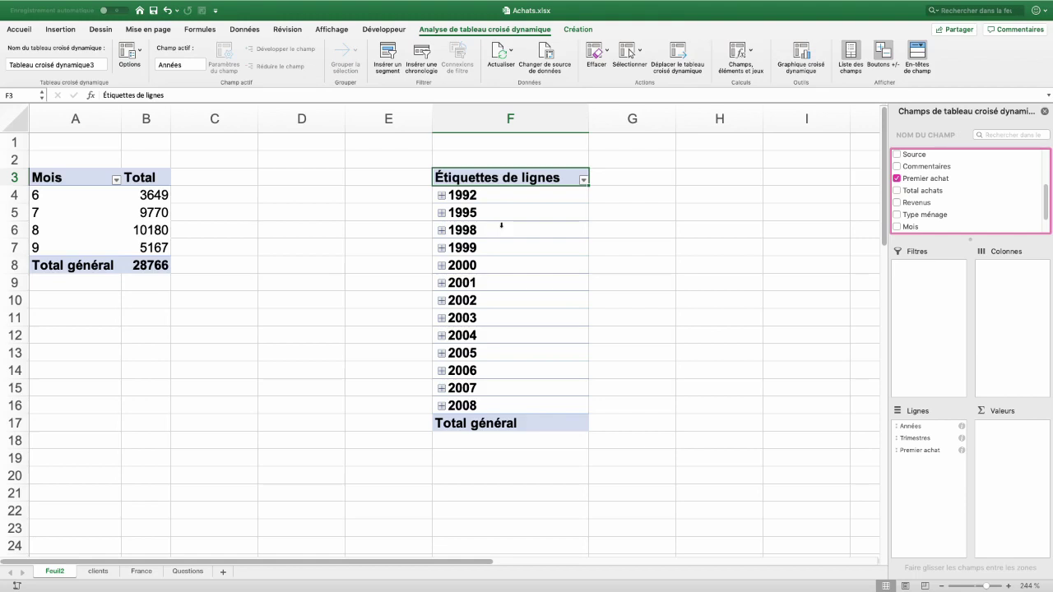
left_click_drag(921, 190, 1018, 448)
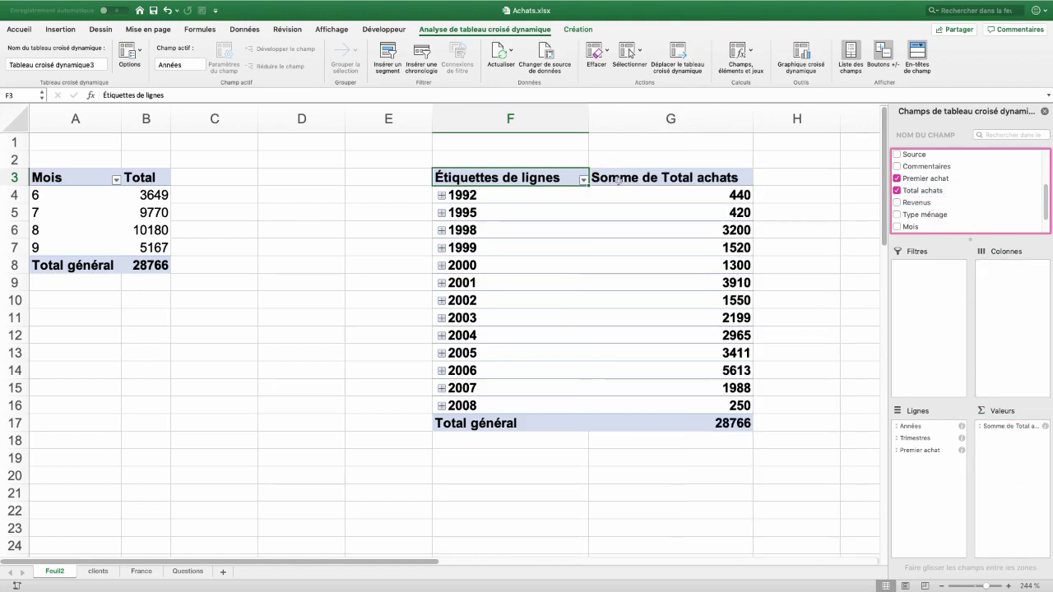
left_click(713, 180)
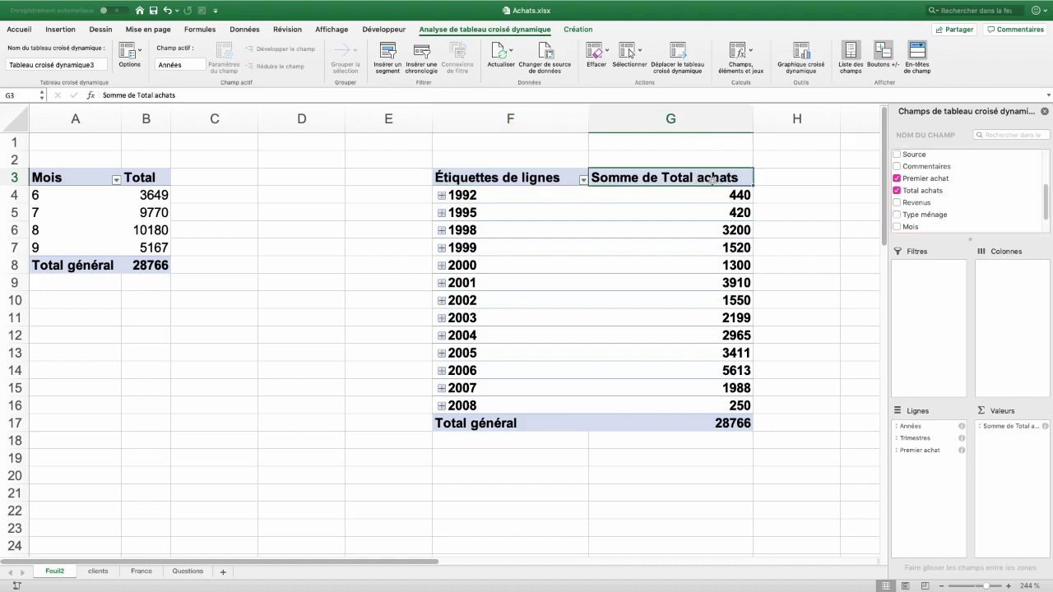
type("Total")
left_click(473, 215)
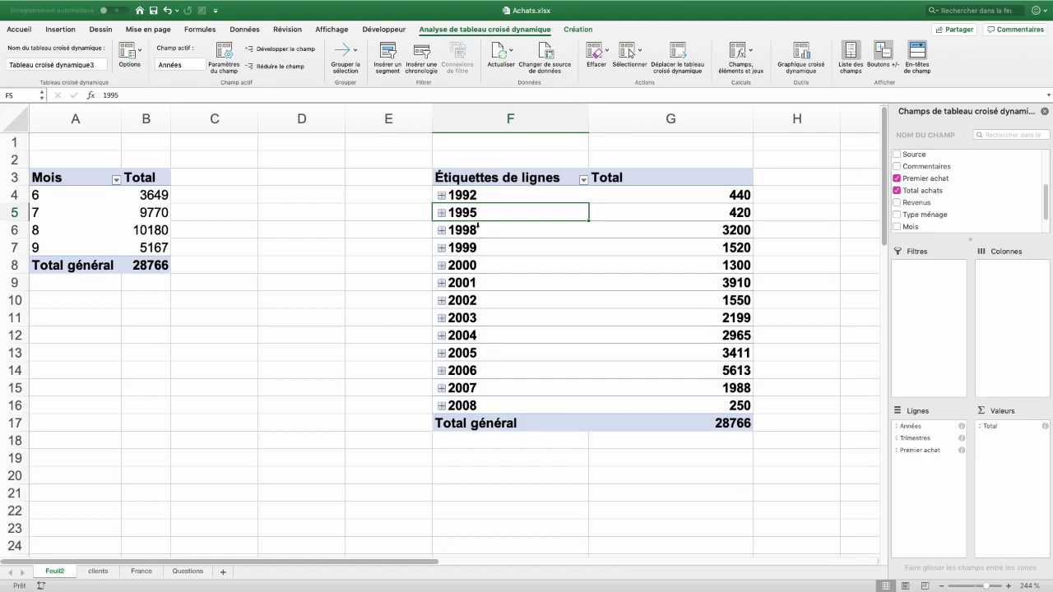
right_click(474, 212)
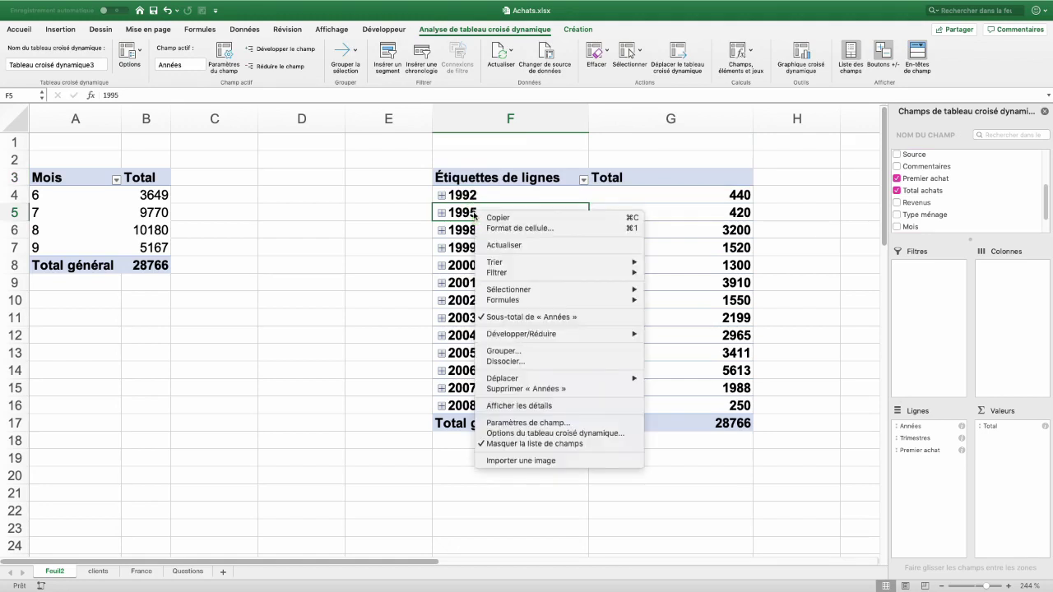
- Group the pivot's date labels by month only
left_click(520, 350)
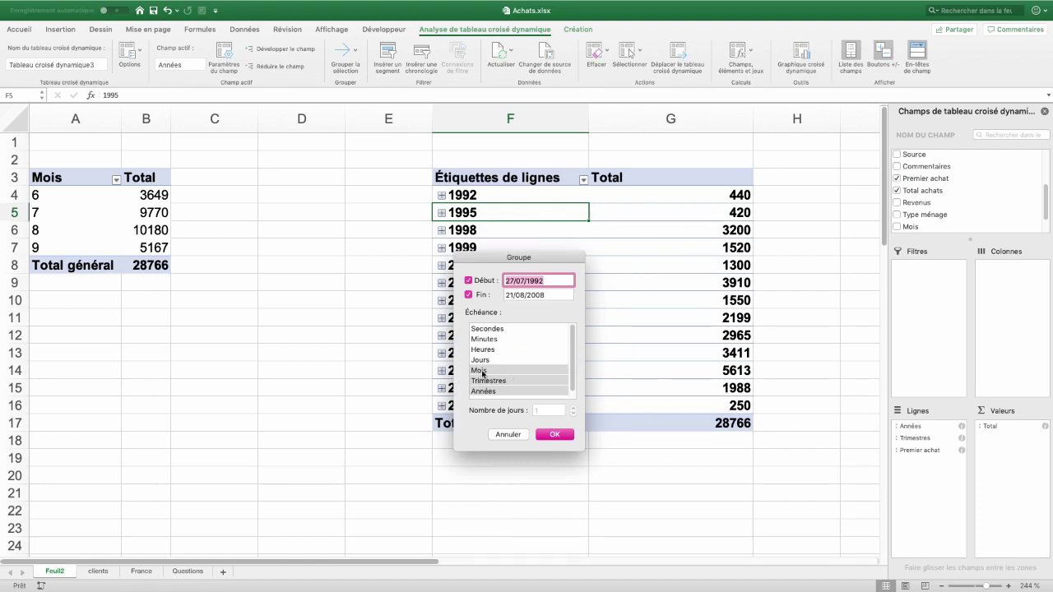
left_click(482, 372)
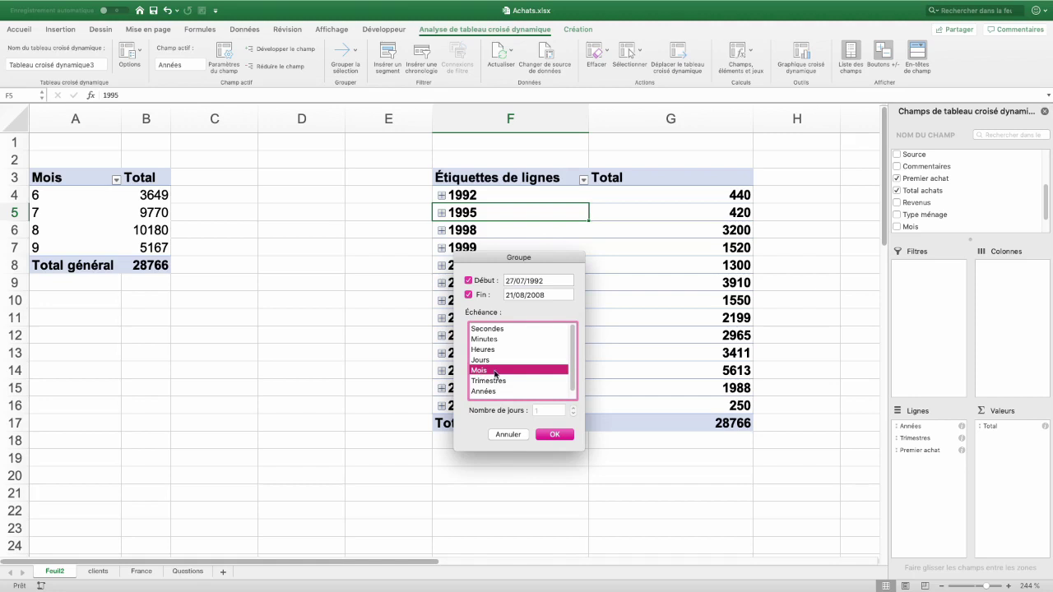
left_click(555, 434)
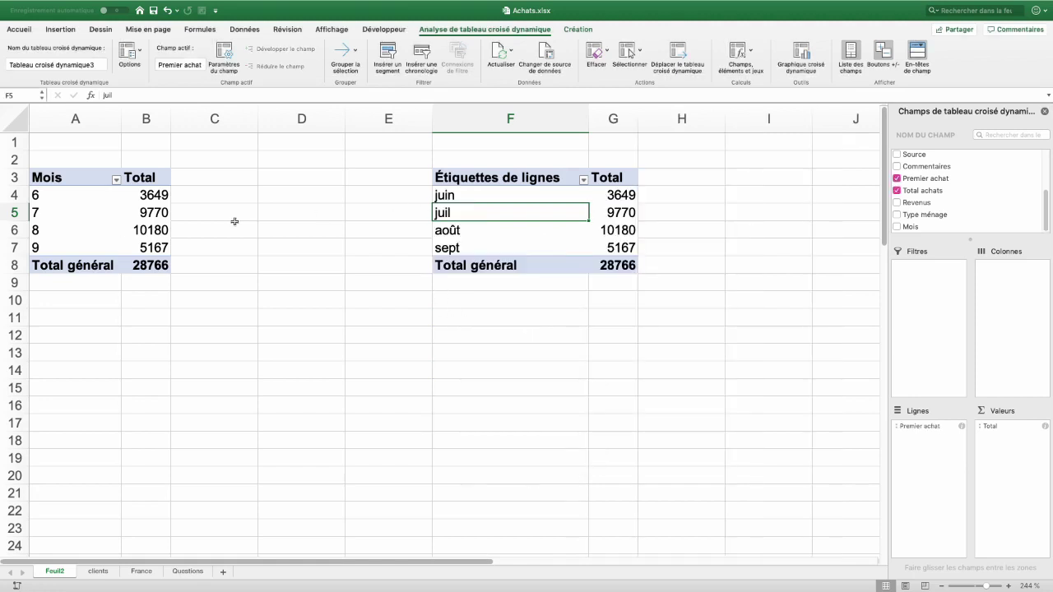
- Rename header cell F3 to Mois and narrow column F
left_click(510, 177)
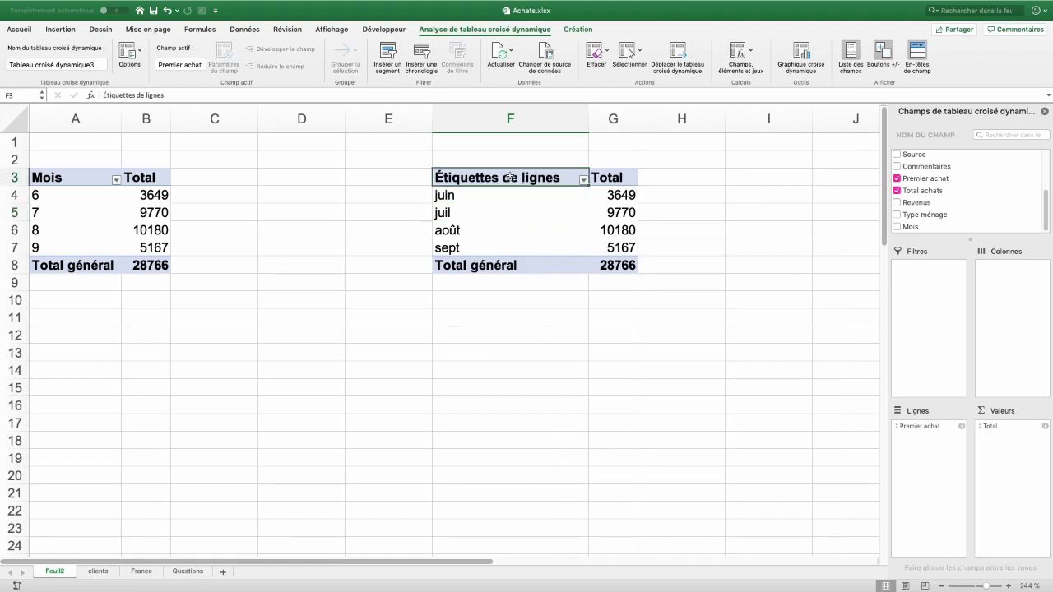
type("Mois")
key("Return")
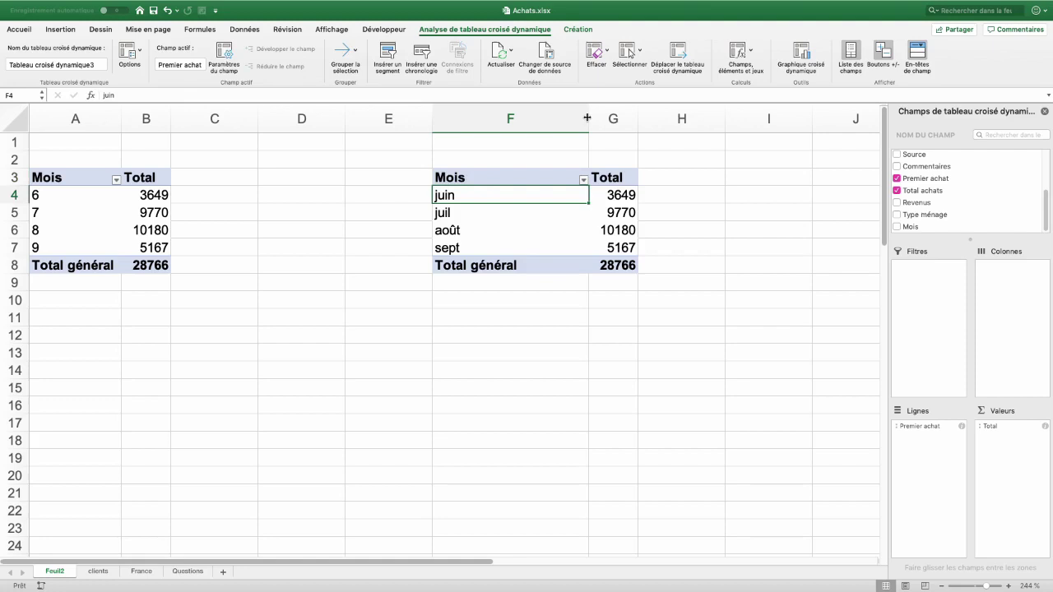
left_click_drag(590, 118, 519, 117)
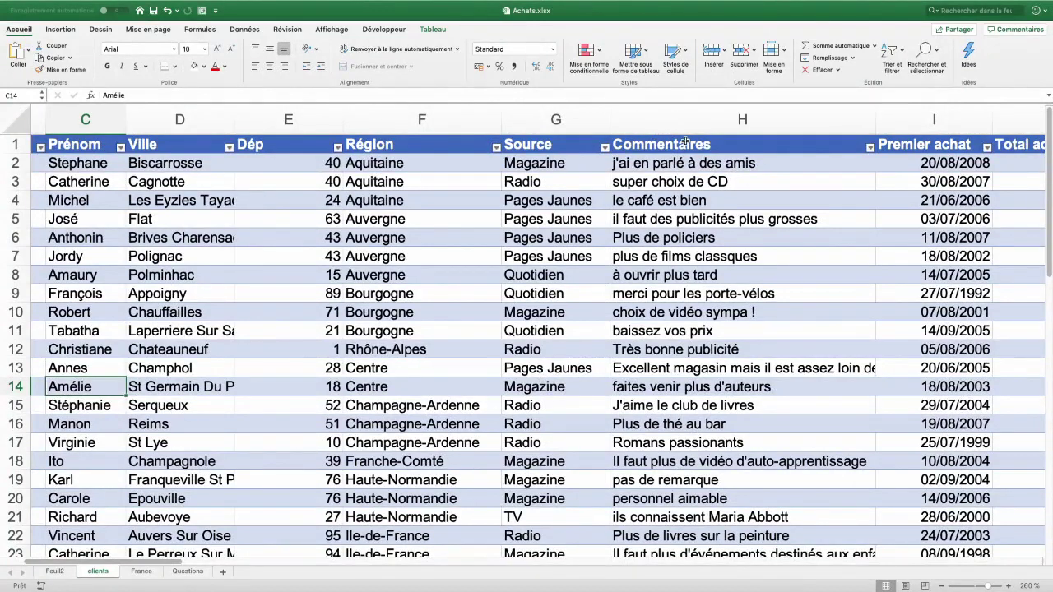
- Filter Commentaires on the search 'pub' and enter the 6 matching rows in Q2
left_click(693, 217)
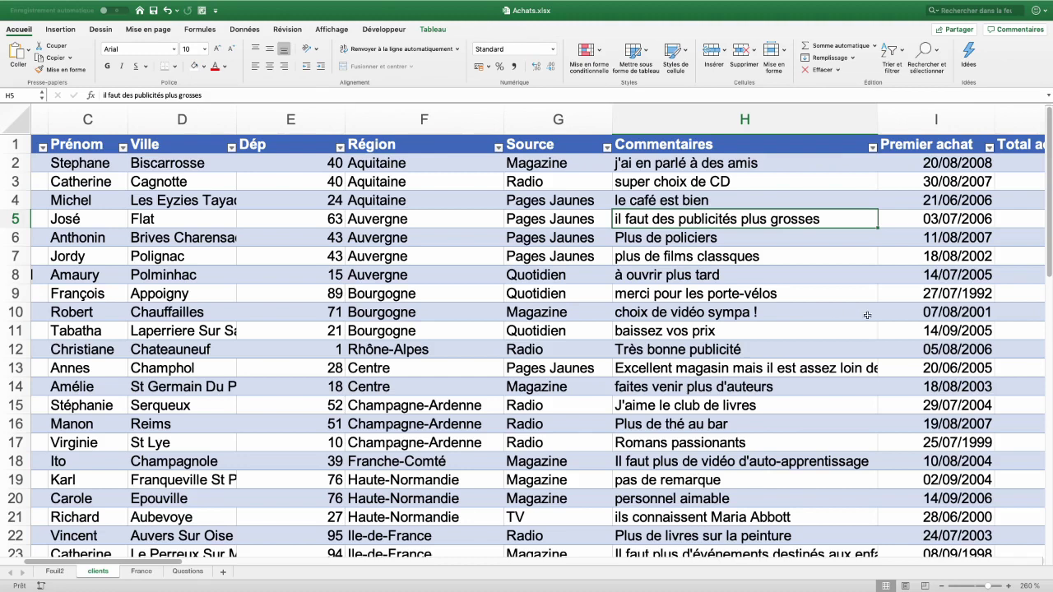
left_click(873, 148)
left_click(905, 254)
type("pub")
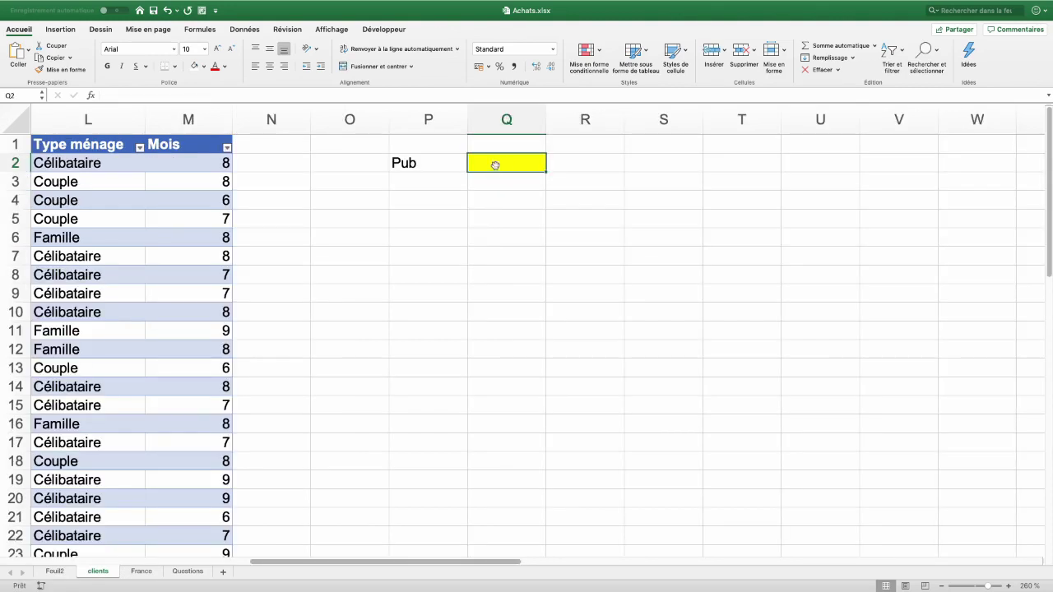
type("6")
key("Return")
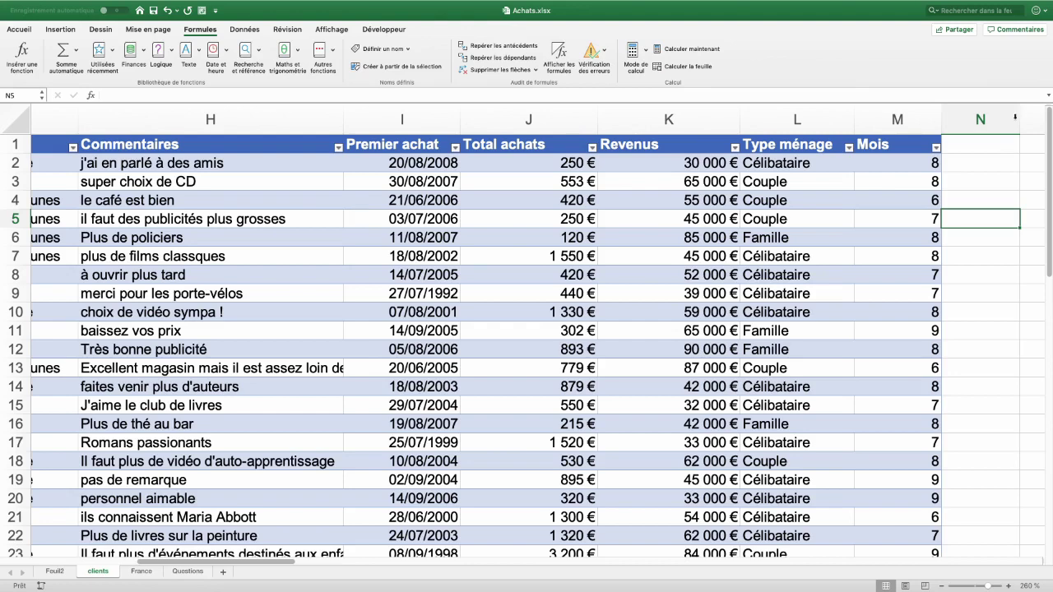
left_click(971, 145)
- Add a 'PUB ?' header in N1 to extend the clients table
type("PUB ?")
key("Return")
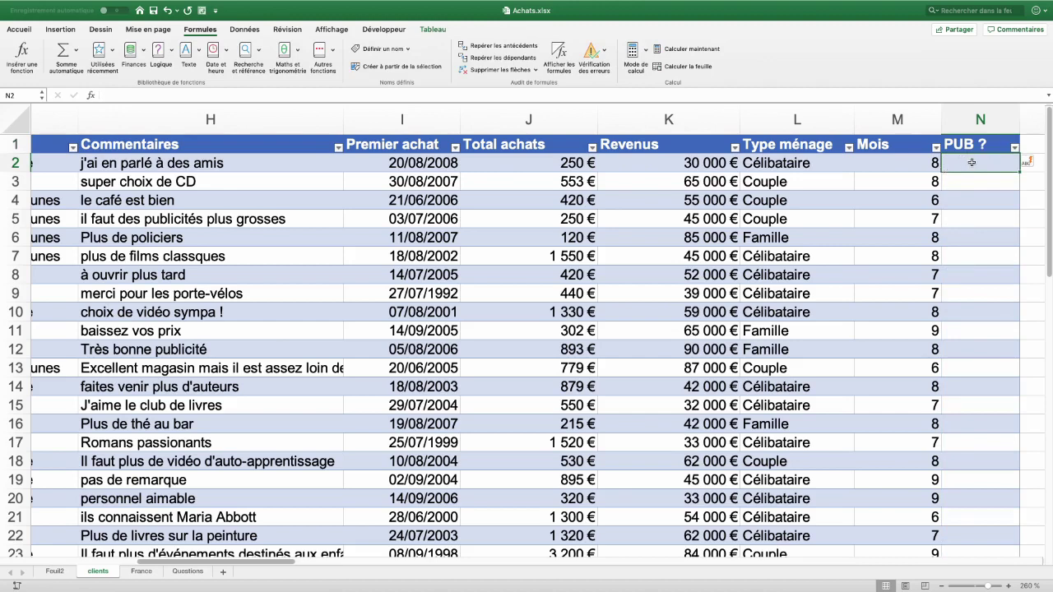
scroll(971, 162, "left", 1)
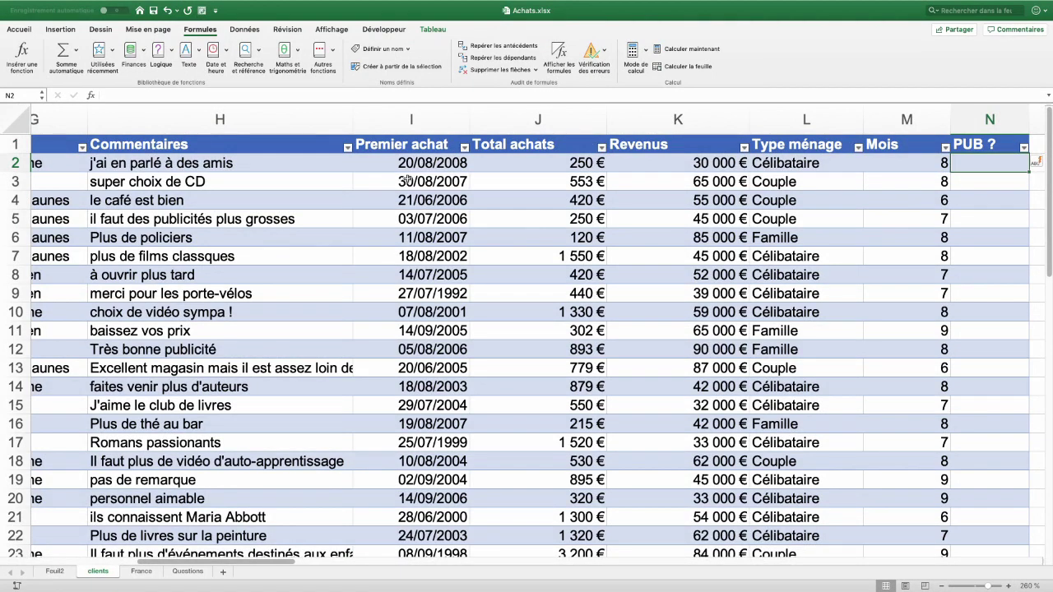
- Insert the TROUVE text function in N2 and begin typing the search text pu
left_click(197, 52)
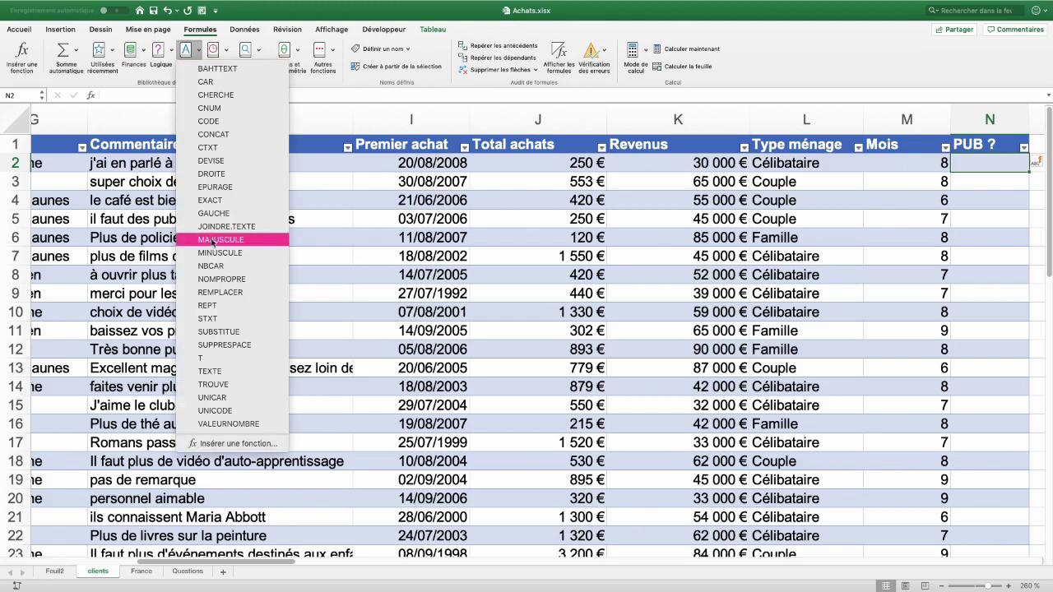
left_click(234, 387)
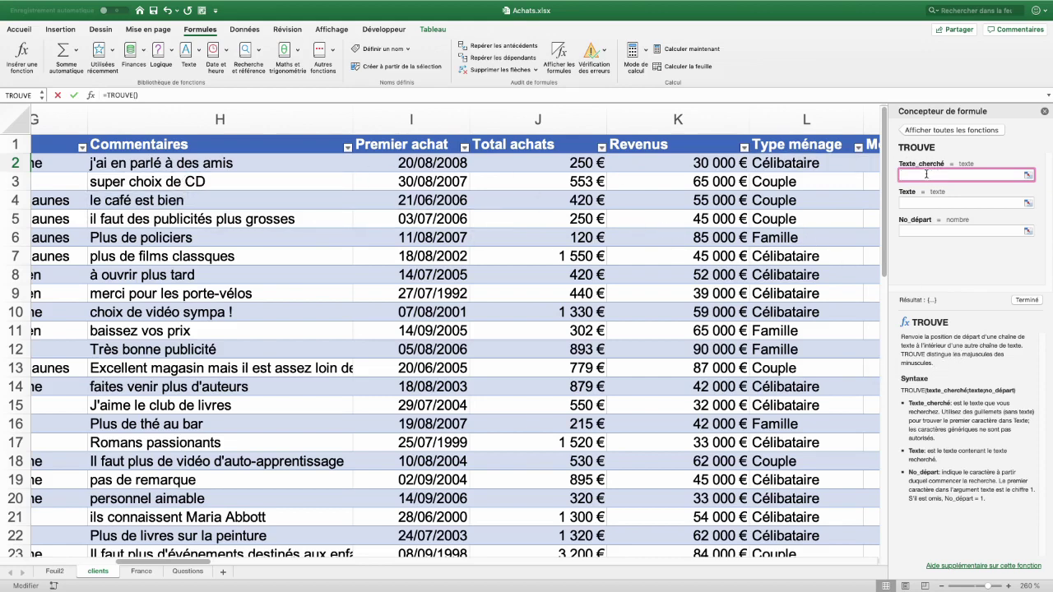
type("pu")
scroll(337, 348, "down", 5)
scroll(337, 347, "down", 7)
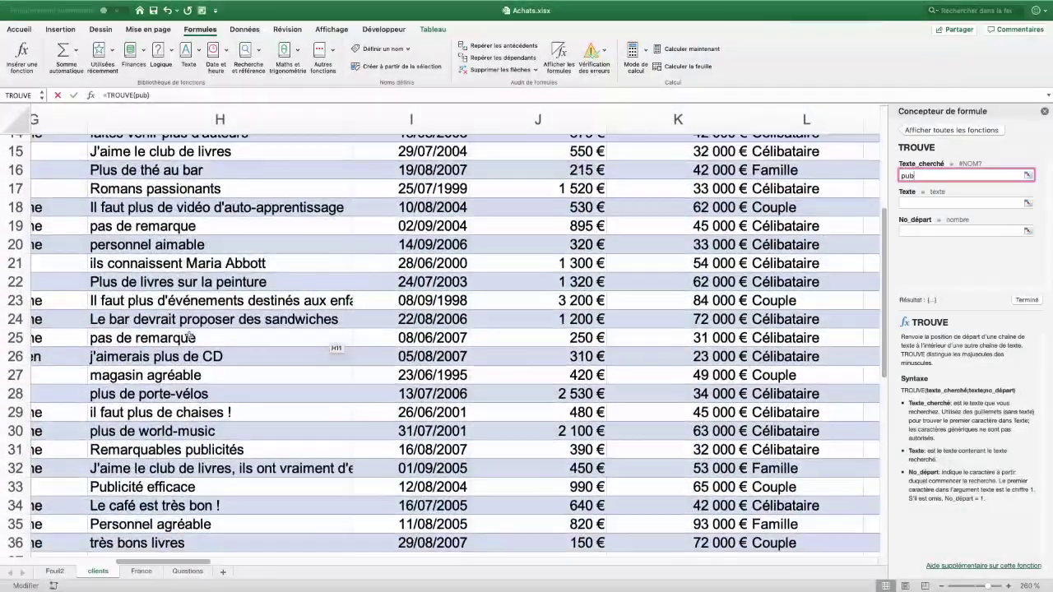
scroll(189, 337, "down", 2)
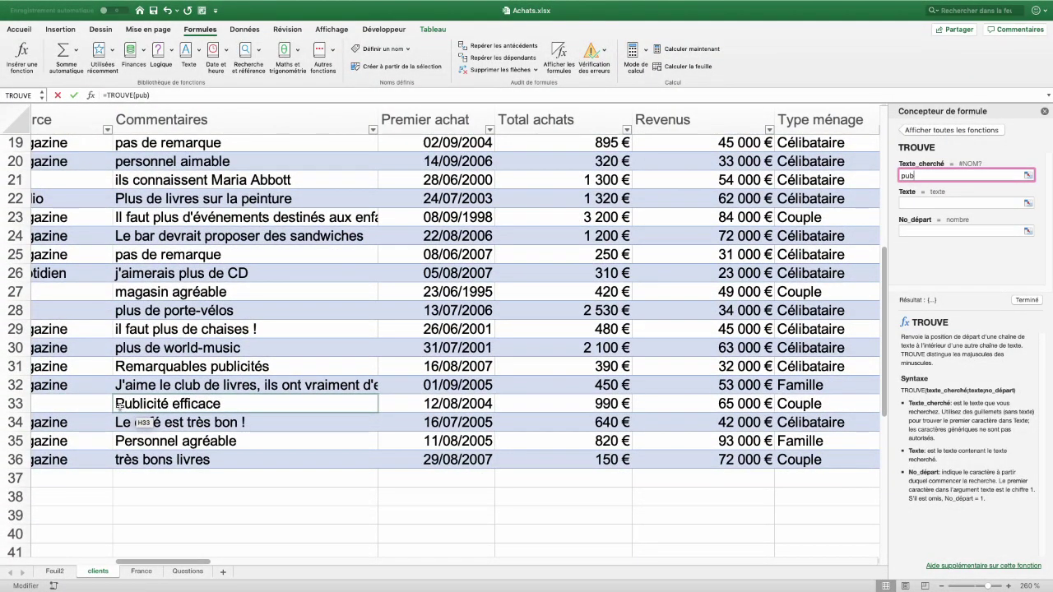
scroll(120, 405, "up", 8)
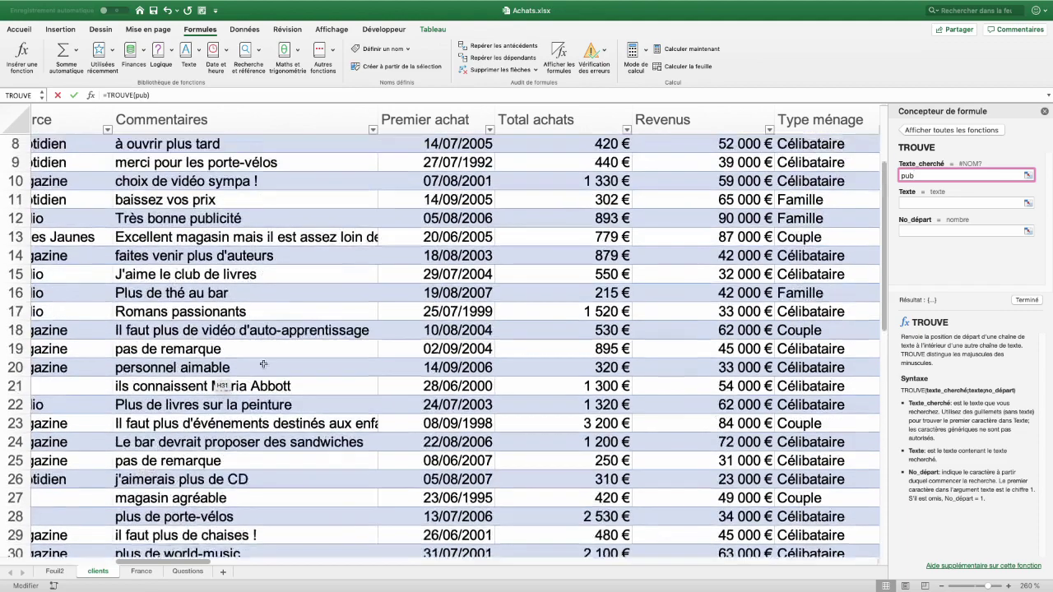
scroll(120, 404, "up", 2)
left_click_drag(922, 174, 880, 171)
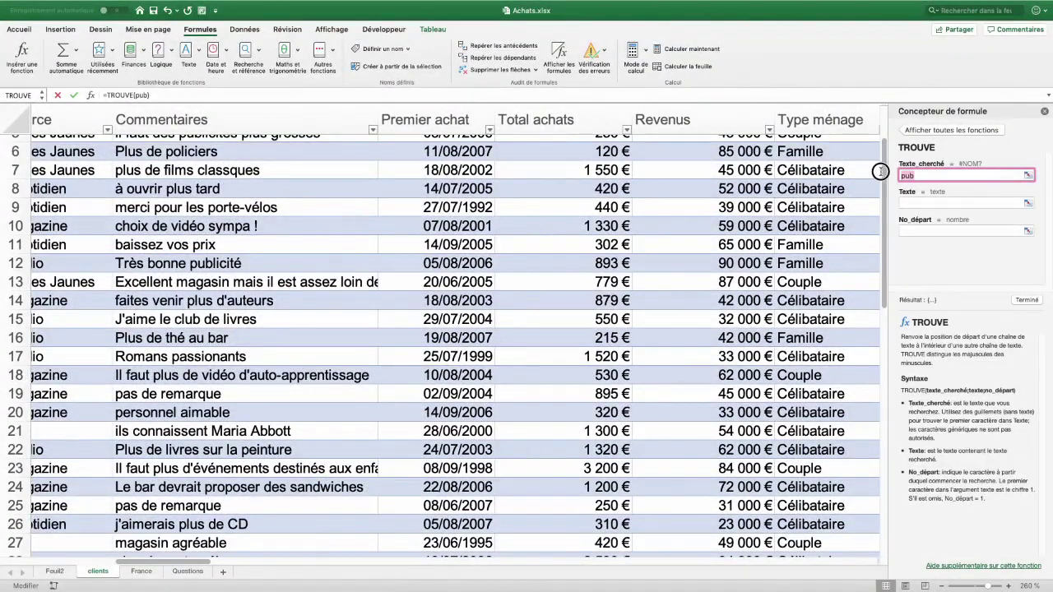
type("PUB")
left_click(929, 204)
scroll(373, 236, "up", 2)
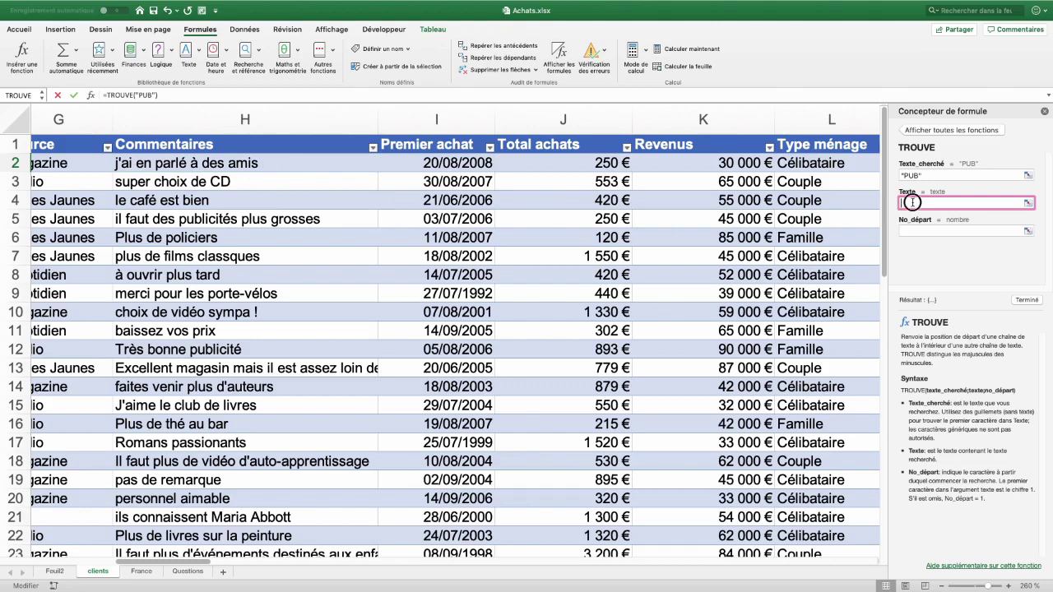
type("m")
type("ajuscu")
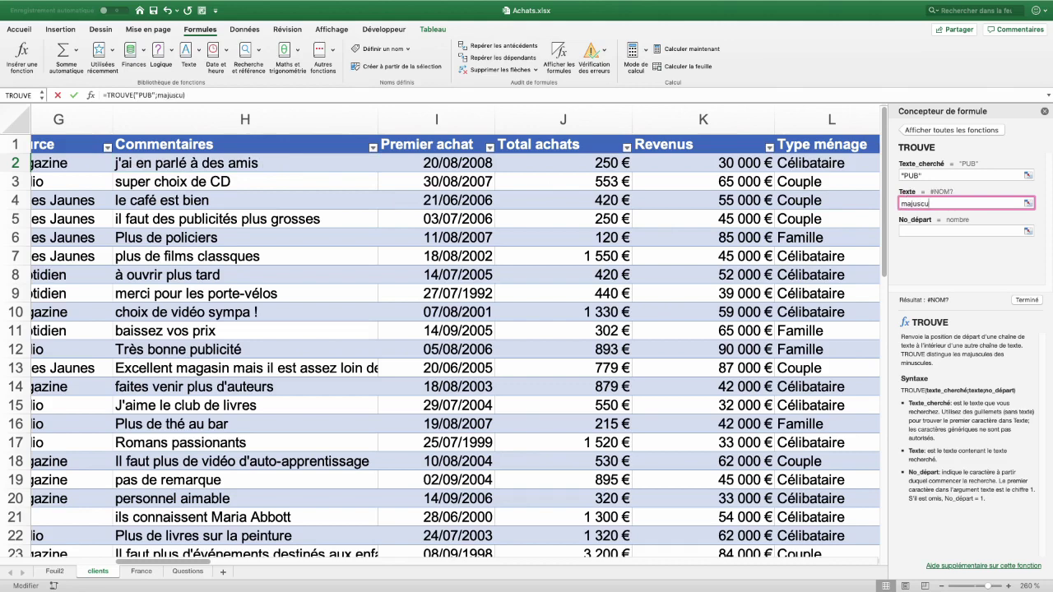
type("le(")
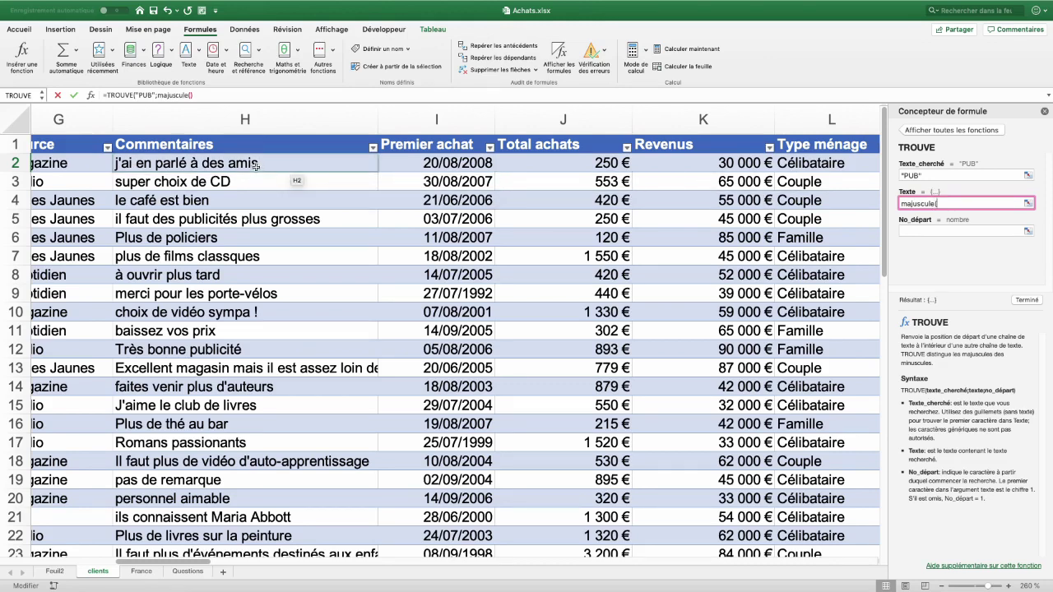
left_click(256, 166)
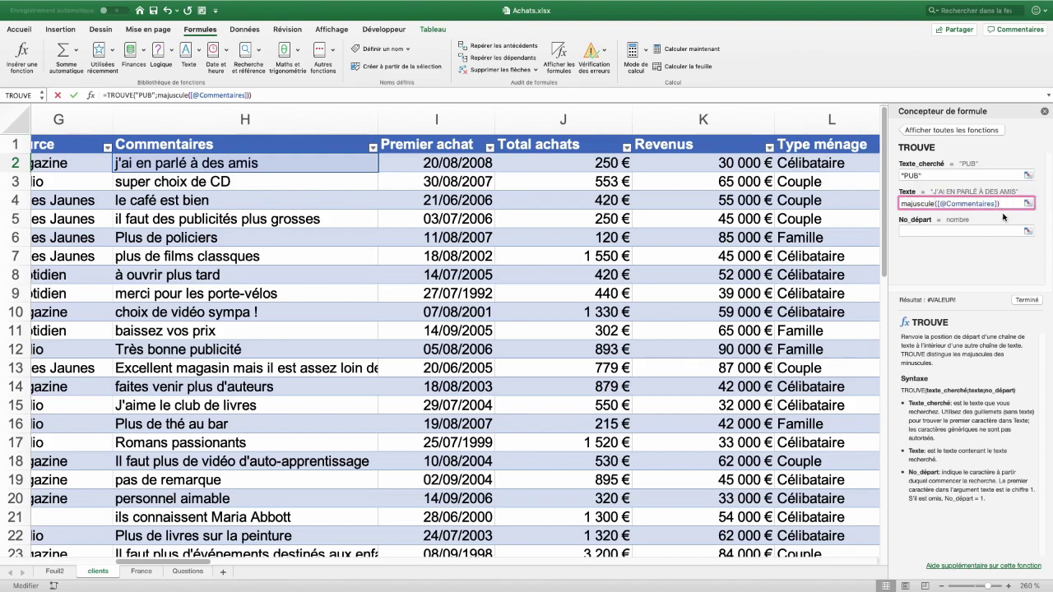
left_click(1027, 300)
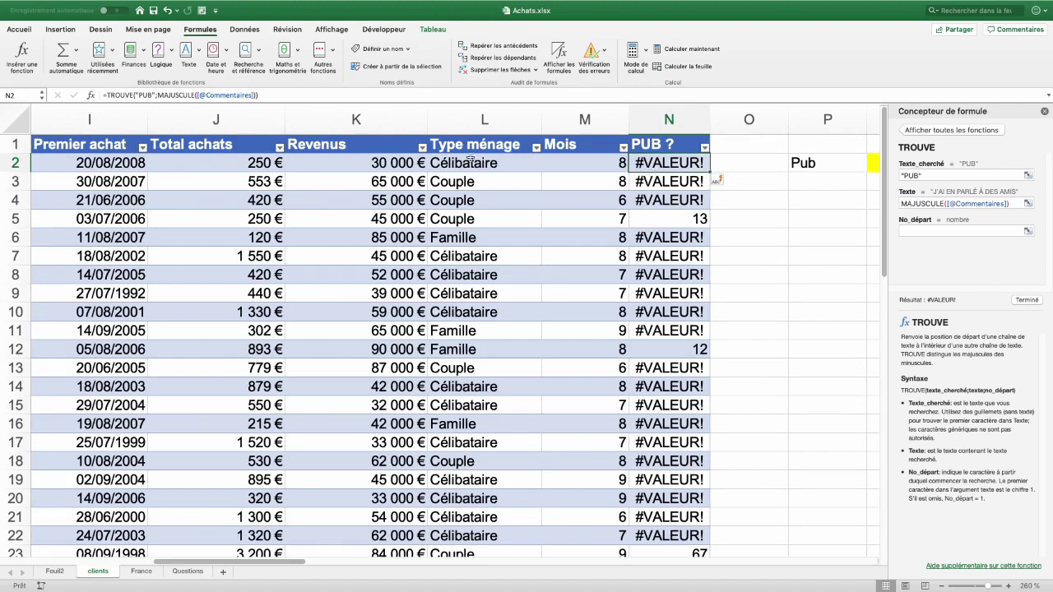
- Inspect the PUB ? results across the table, starting with row 5's comment
left_click(682, 220)
scroll(666, 220, "left", 5)
scroll(666, 221, "left", 2)
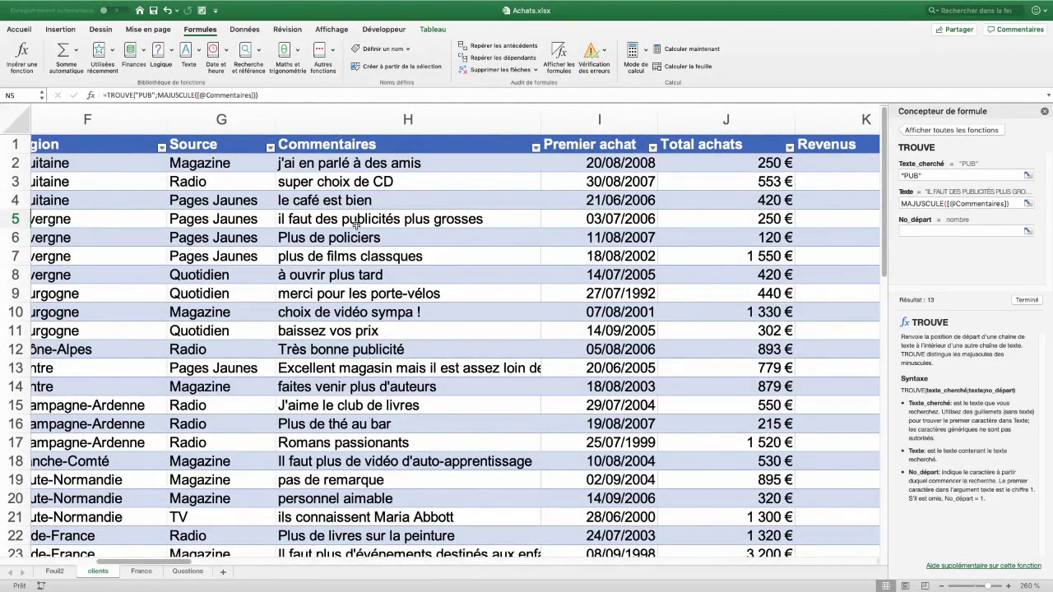
scroll(566, 258, "right", 5)
scroll(566, 257, "down", 8)
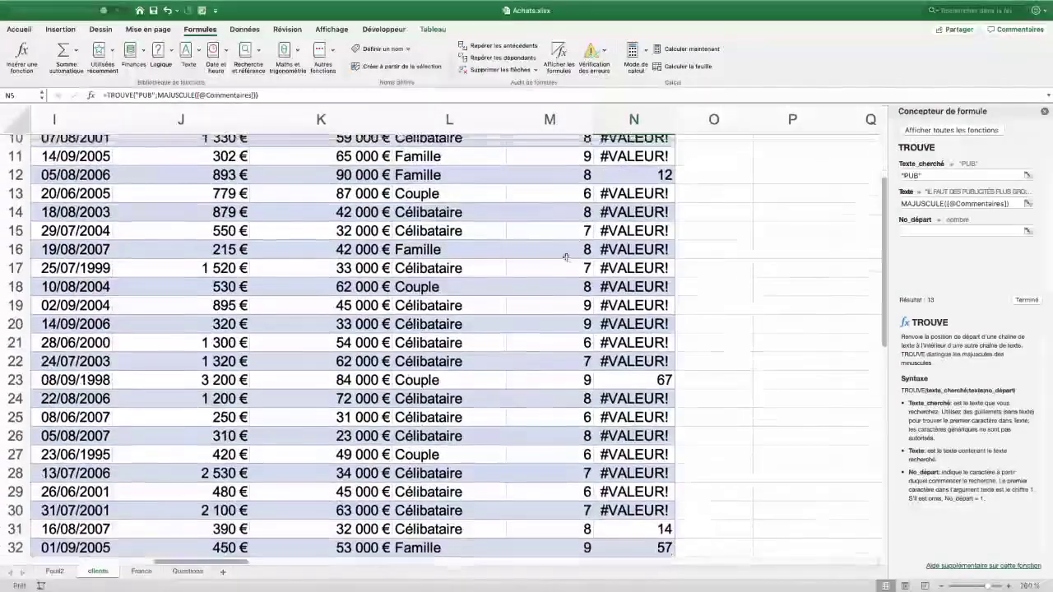
scroll(565, 258, "down", 1)
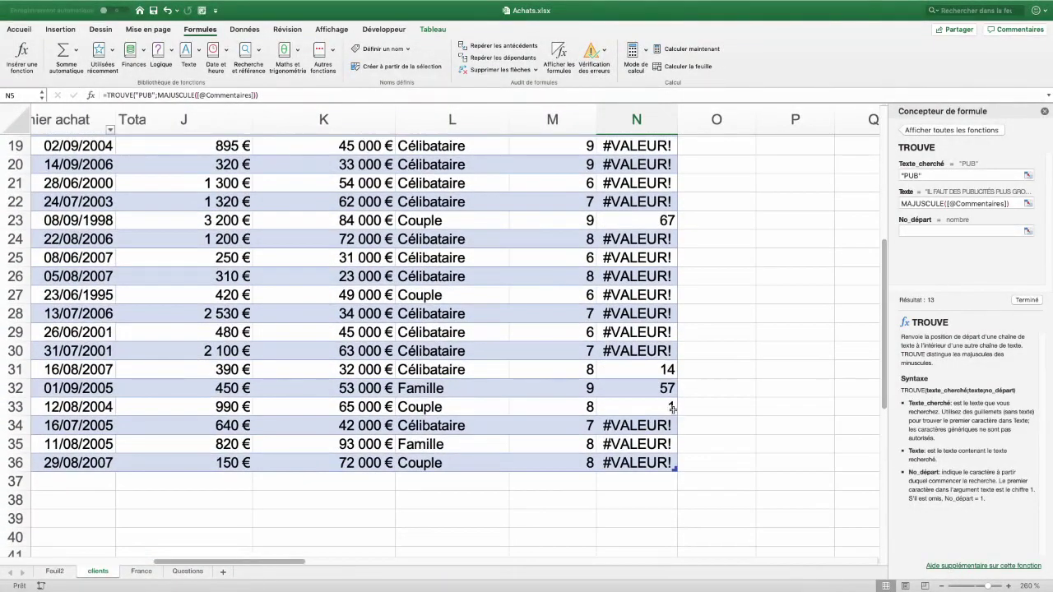
scroll(668, 407, "left", 5)
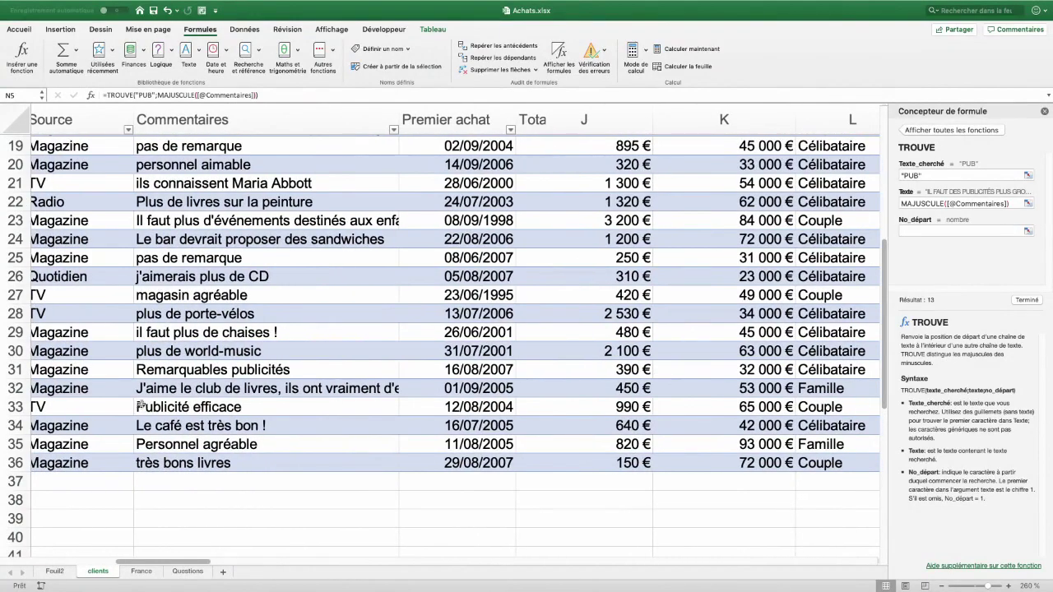
scroll(722, 295, "right", 6)
scroll(723, 295, "up", 5)
scroll(723, 295, "up", 2)
- Filter PUB ? to hide #VALEUR! rows, confirming six comments contain PUB
left_click(531, 146)
scroll(564, 337, "down", 1)
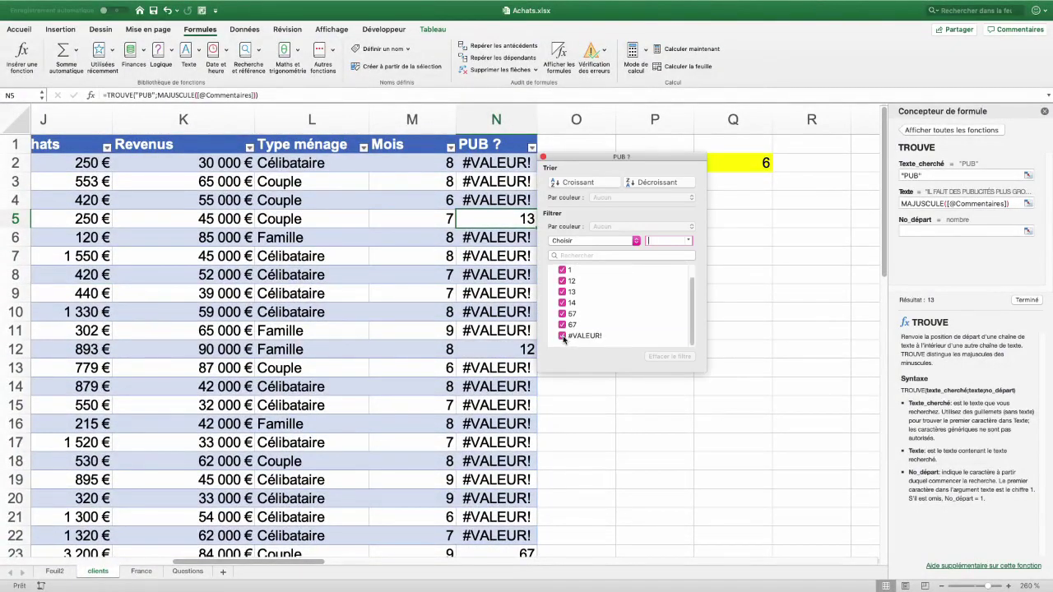
left_click(563, 335)
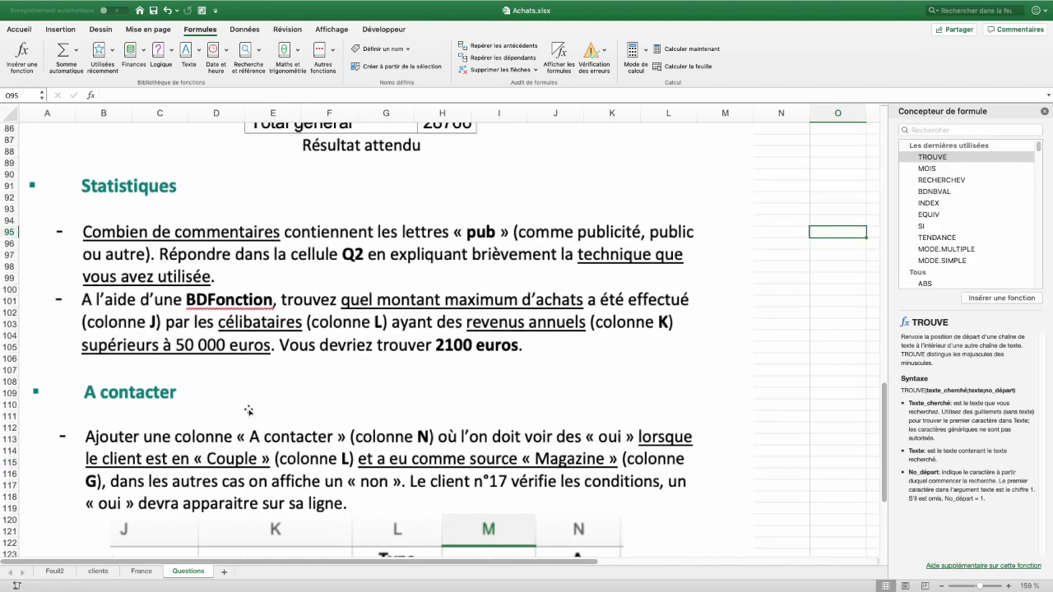
left_click(98, 571)
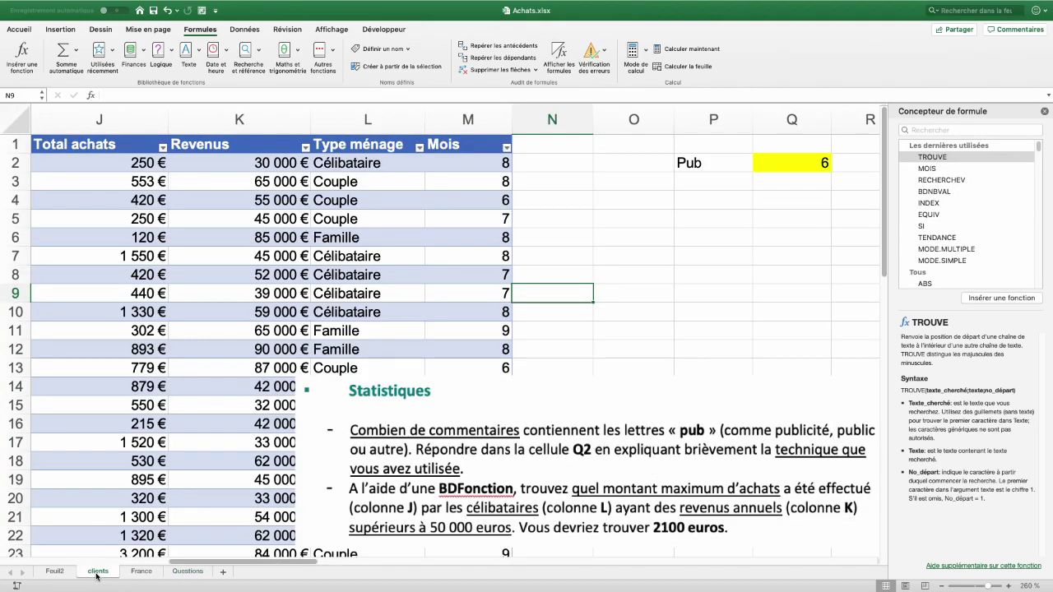
- Copy the Type ménage header and Célibataire value into O6:O7
mouse_move(615, 218)
left_mouse_down()
mouse_move(743, 219)
mouse_move(733, 245)
left_mouse_up()
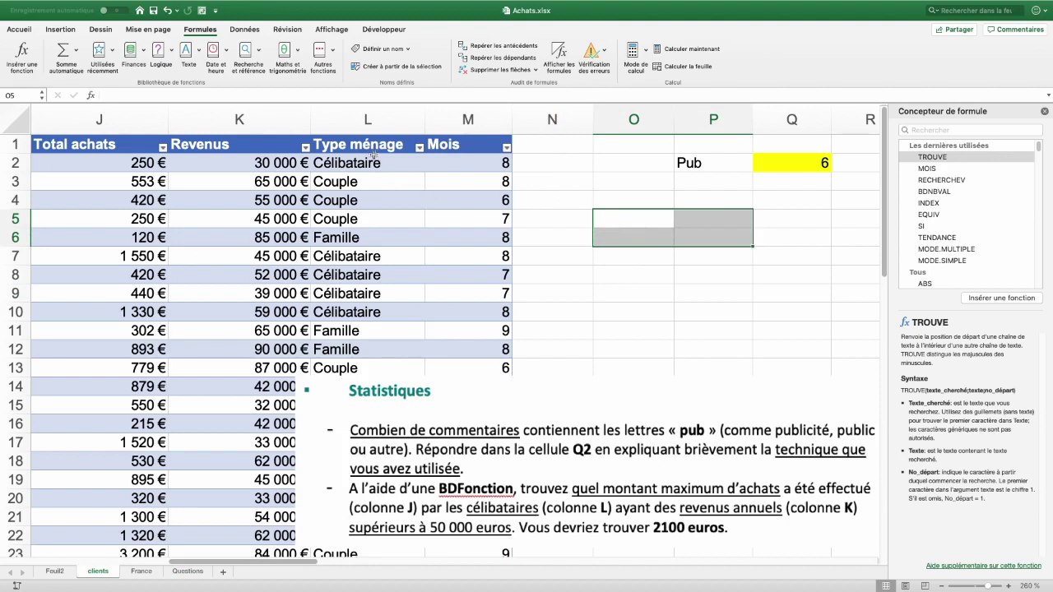
left_click_drag(342, 144, 342, 163)
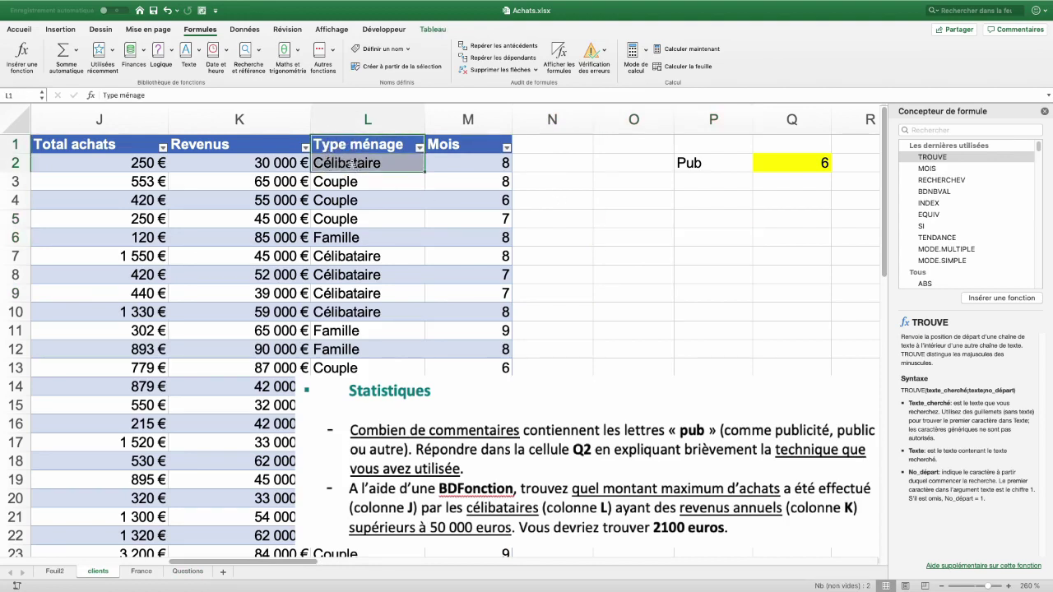
key("ctrl+c")
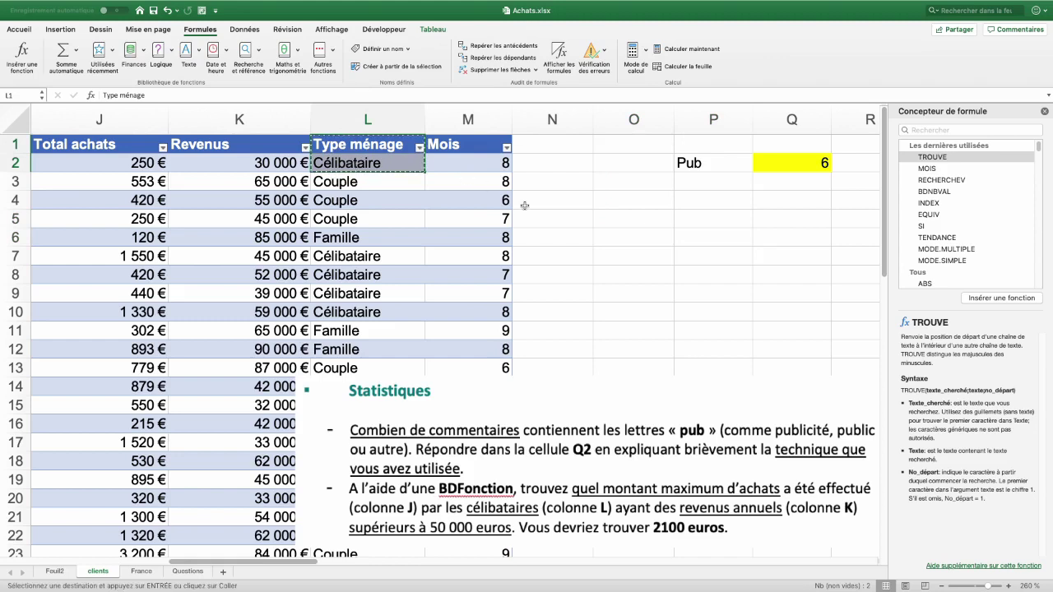
left_click(630, 238)
key("shift+Down")
key("ctrl+v")
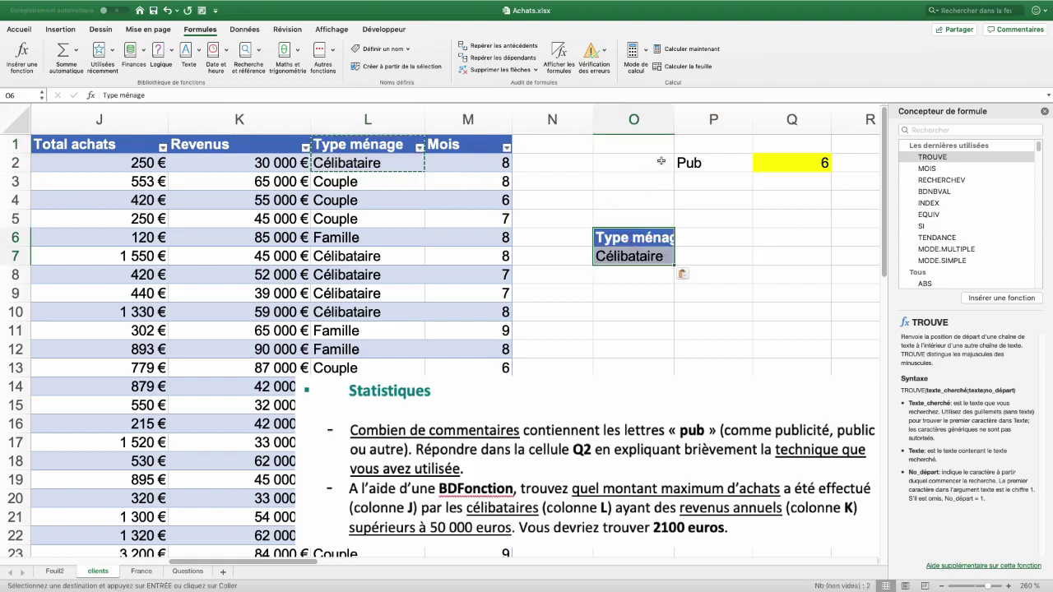
key("Down")
key("Down")
key("Down")
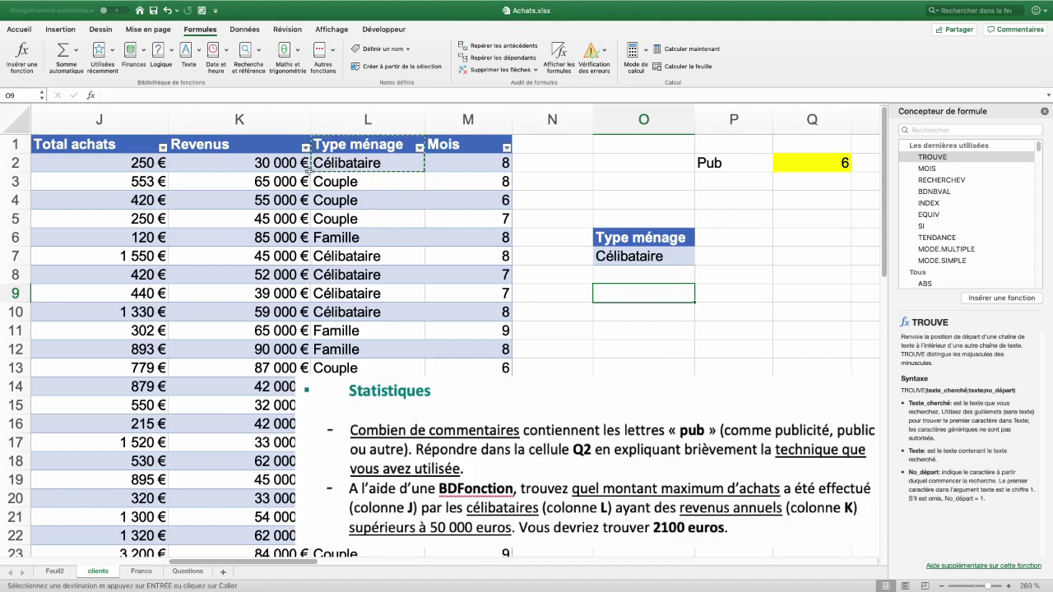
- Copy the Revenus header into P6 and enter the condition >50000 in P7
left_click(234, 144)
key("super+c")
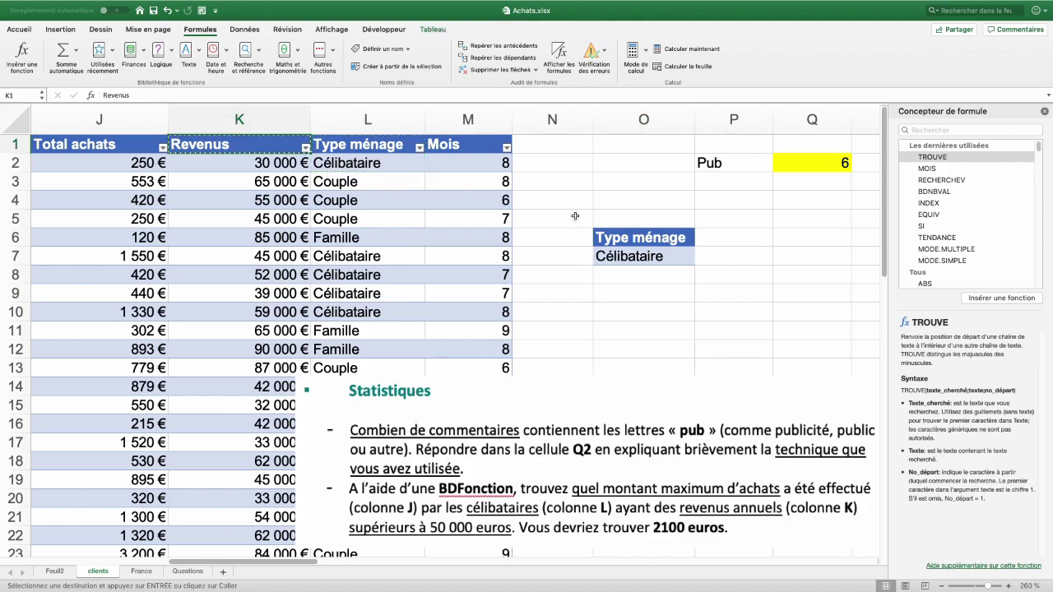
left_click(724, 237)
key("super+v")
left_click(708, 258)
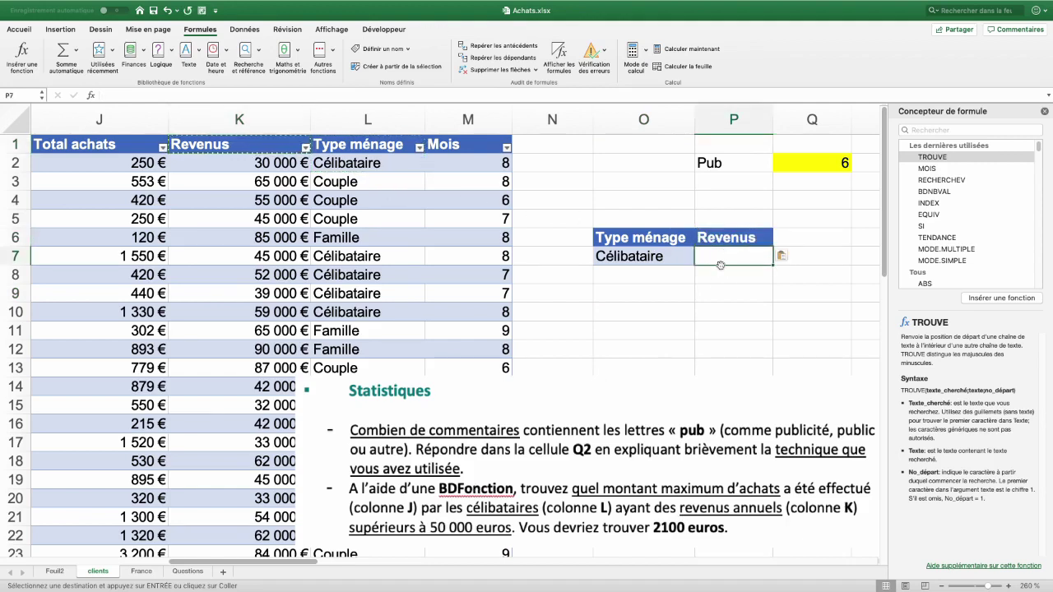
type(">50000")
left_click(639, 288)
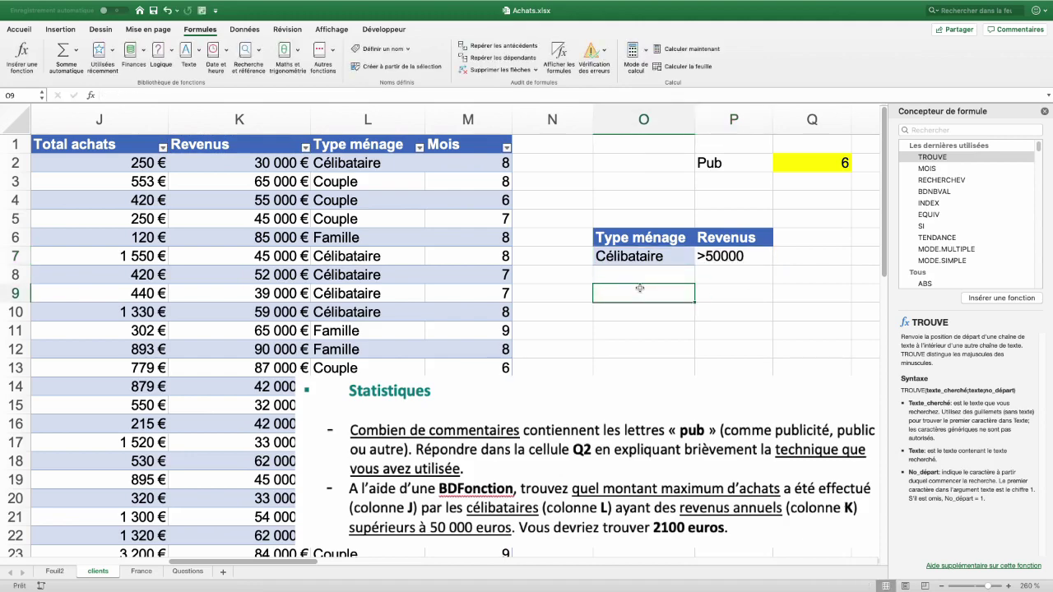
left_click_drag(629, 256, 721, 258)
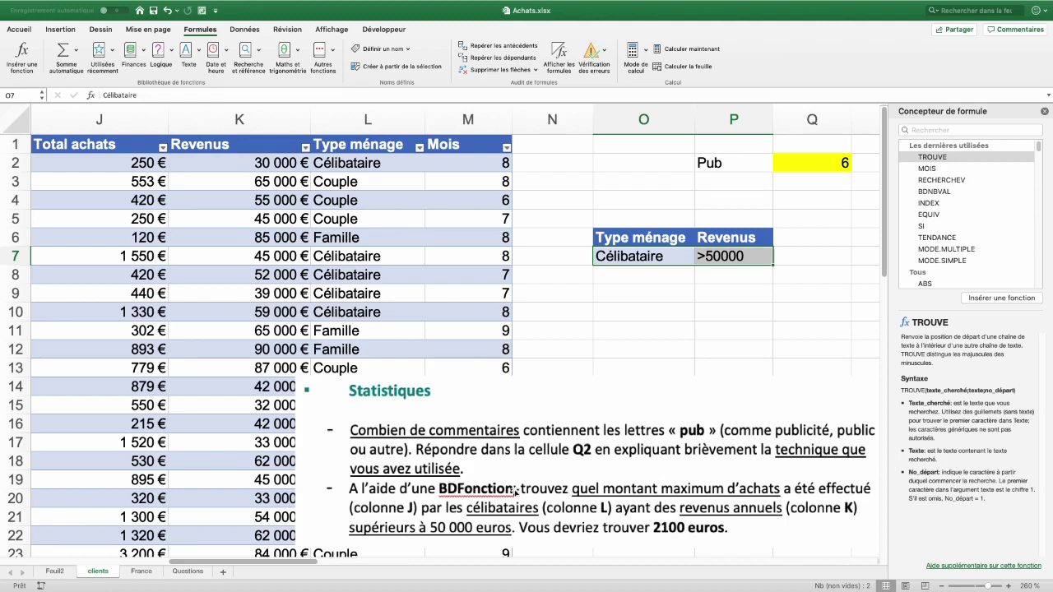
left_click(672, 313)
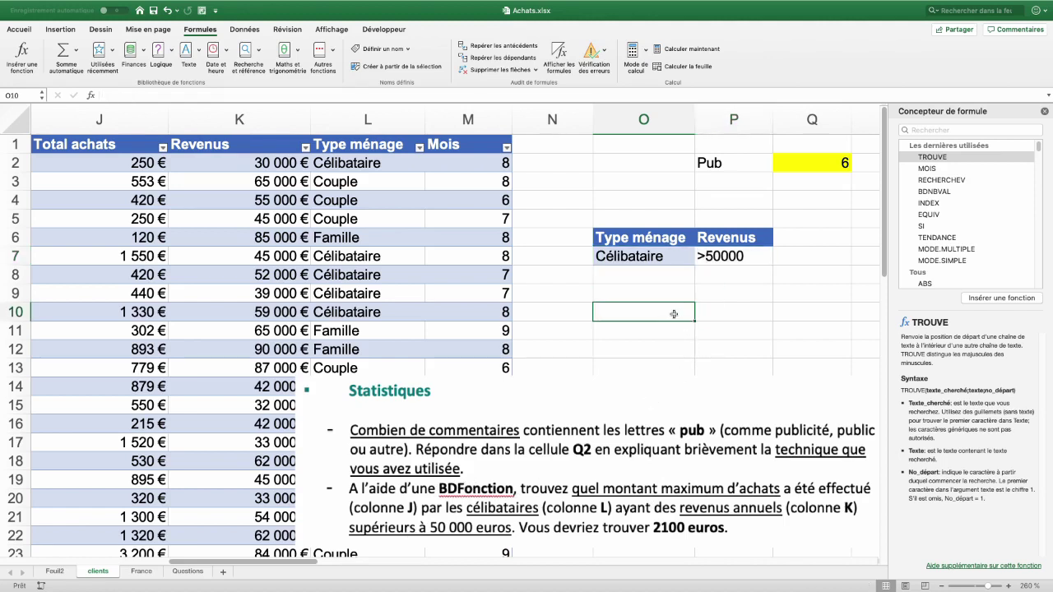
left_click(21, 54)
- Choose the BDMAX function for the formula in O10
scroll(958, 183, "down", 5)
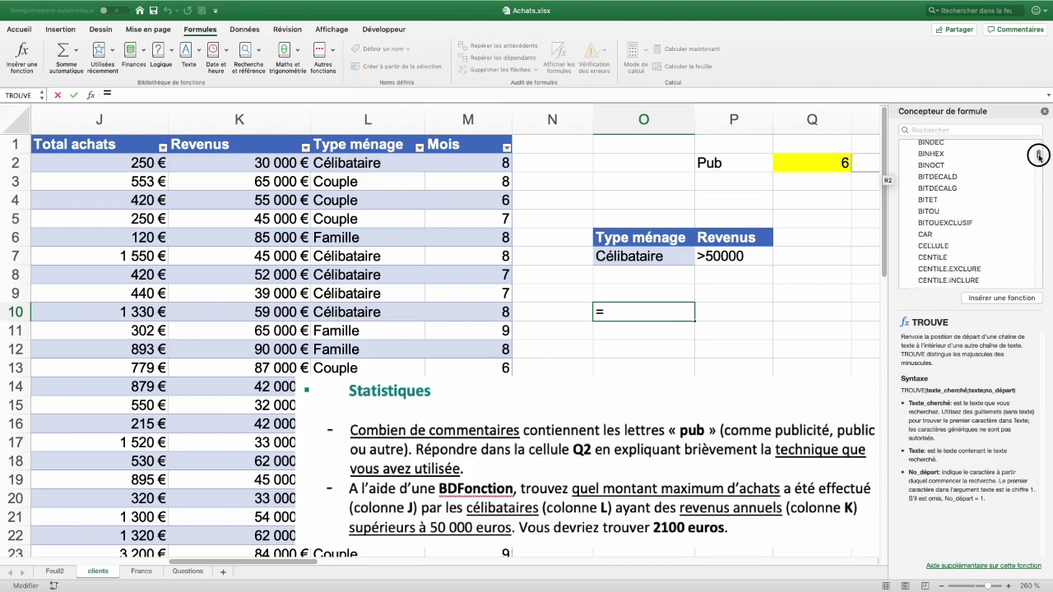
scroll(947, 178, "up", 2)
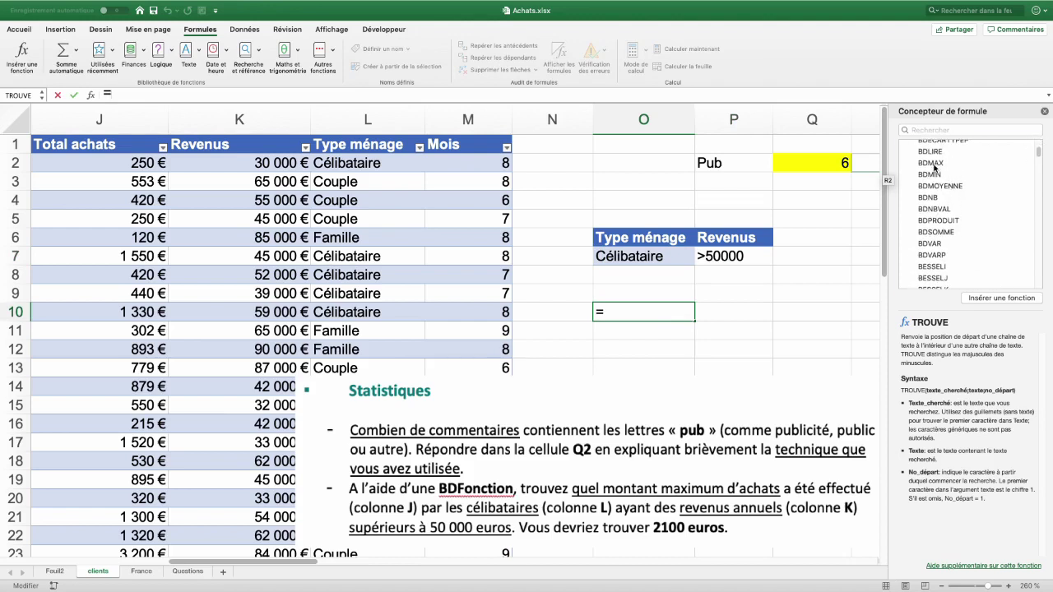
left_click(934, 165)
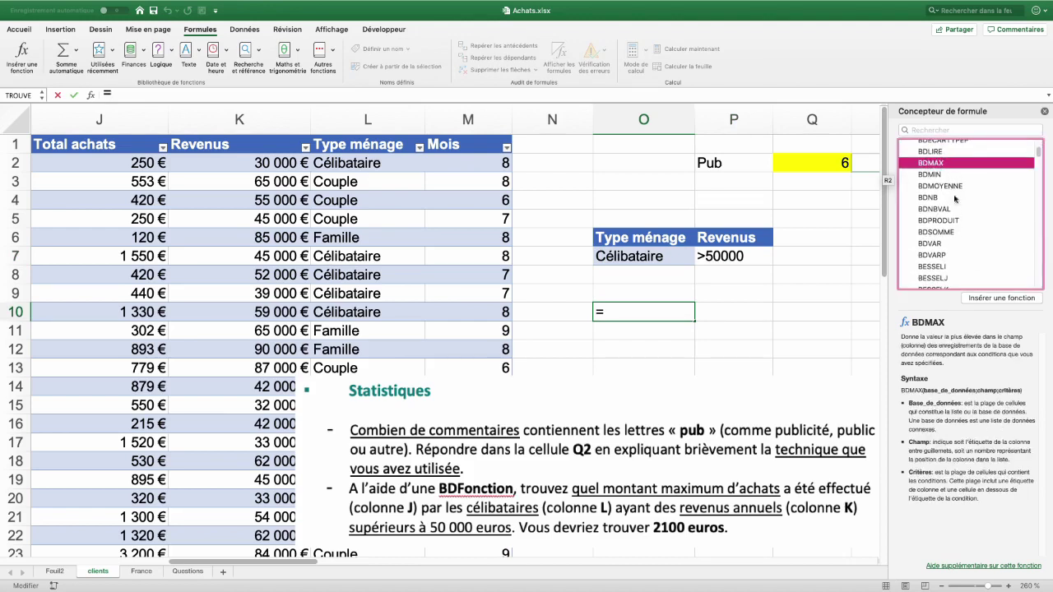
left_click(1003, 300)
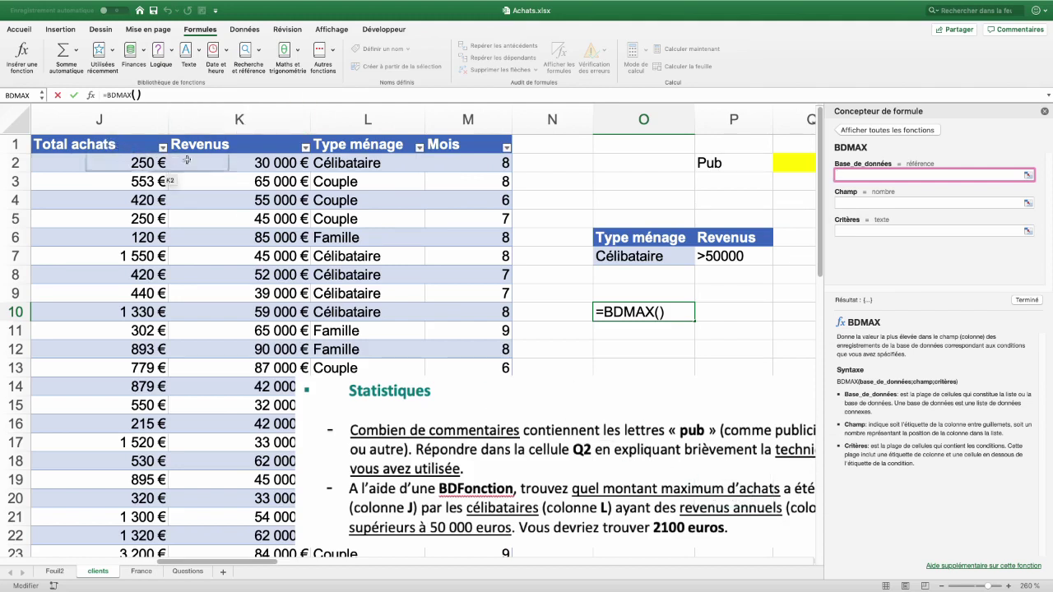
- Set BDMAX criteria O6:P7, field Total achats, database the whole table, returning 2100
left_click_drag(638, 255, 693, 247)
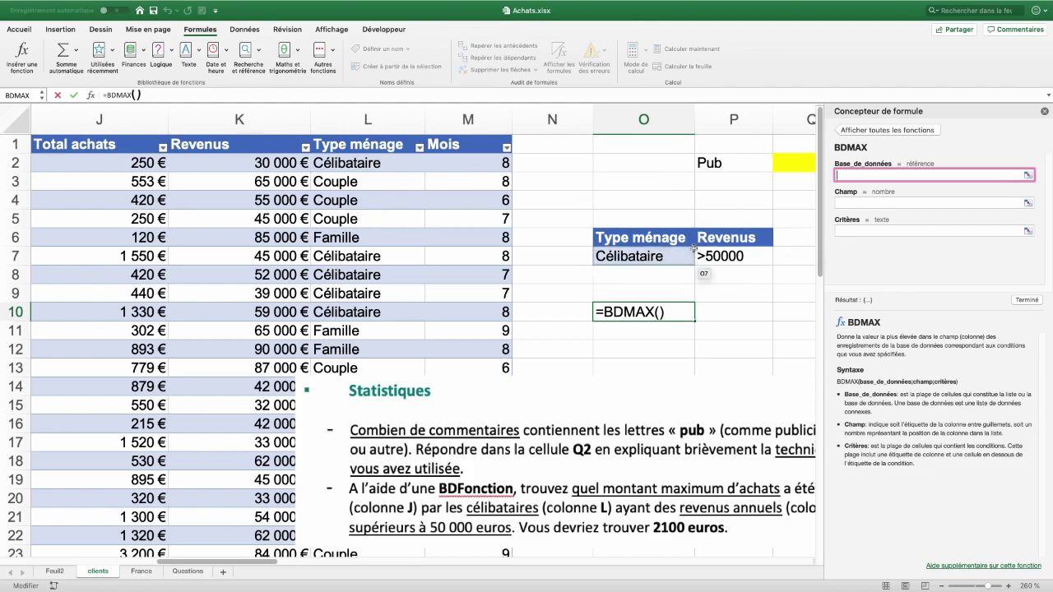
key("Tab")
key("Tab")
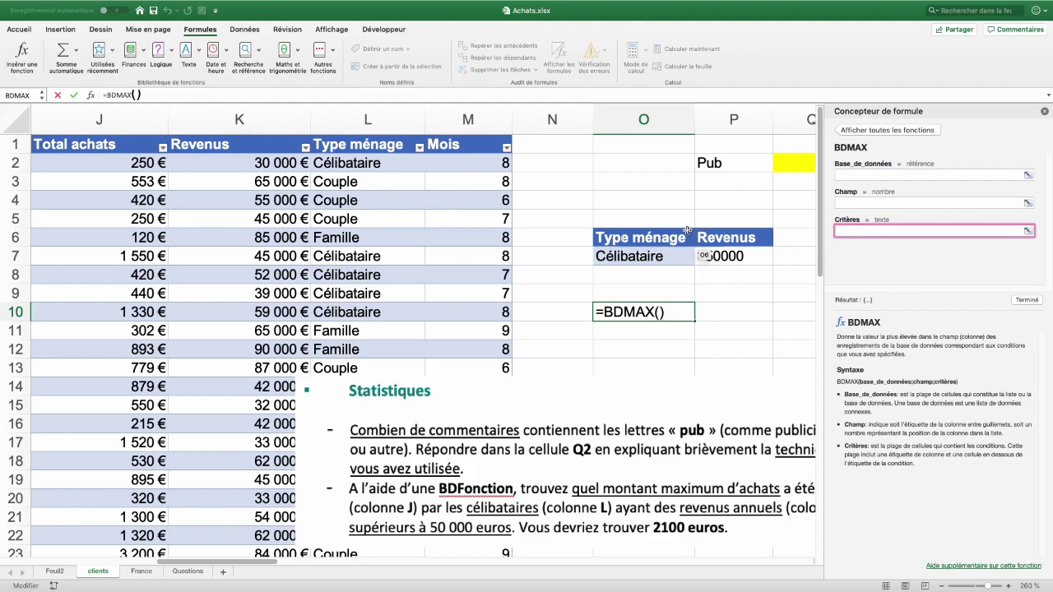
left_click_drag(621, 237, 724, 256)
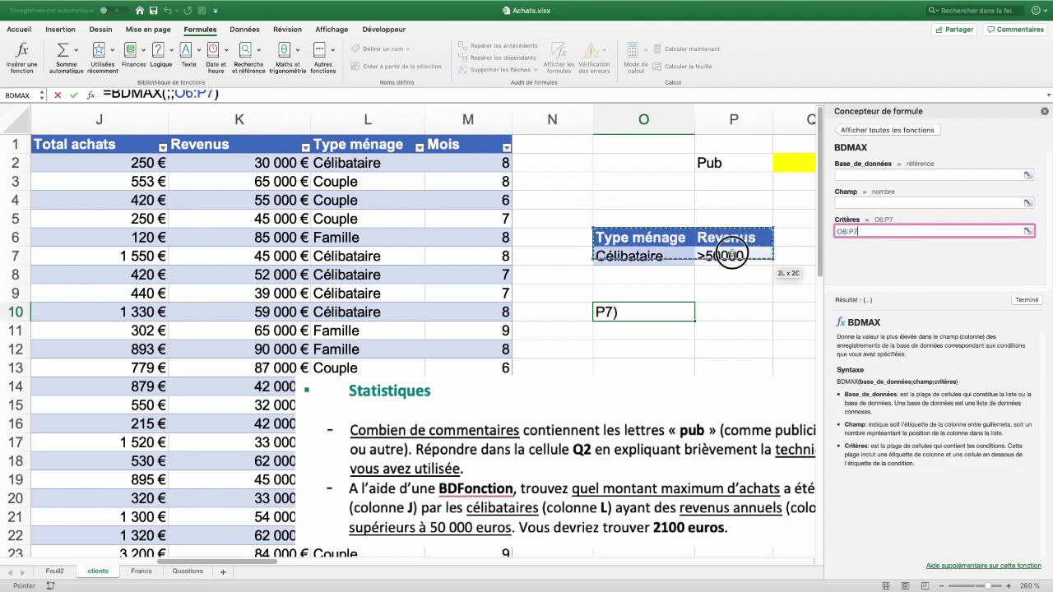
left_click(854, 203)
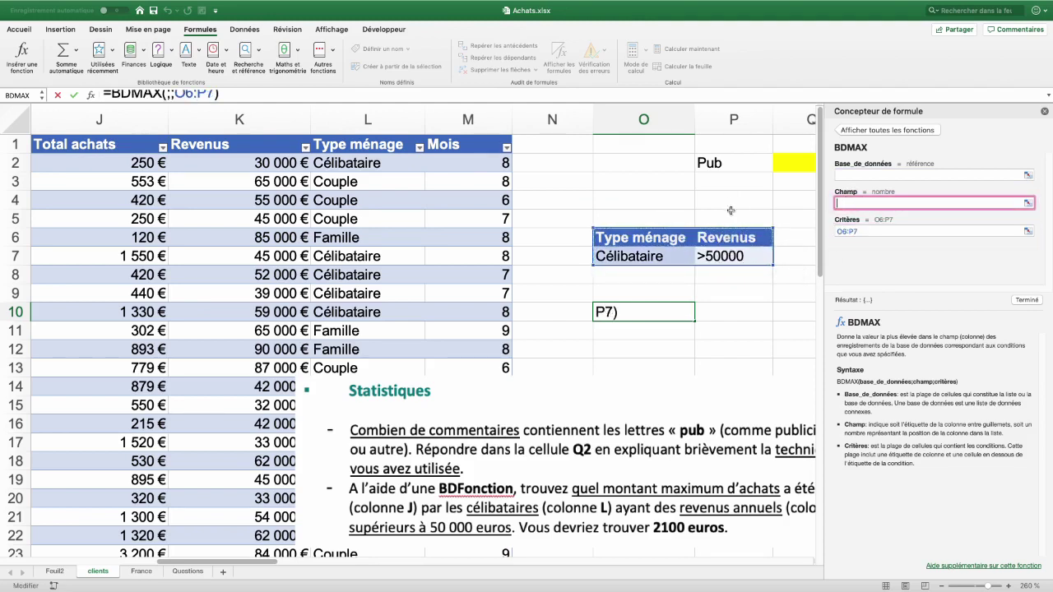
left_click(121, 144)
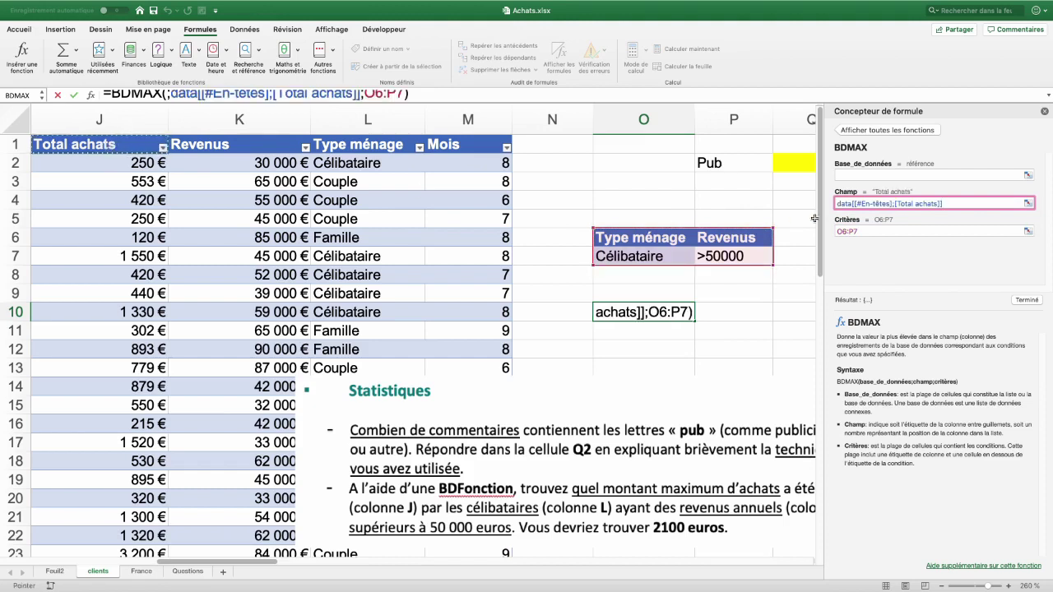
left_click(858, 175)
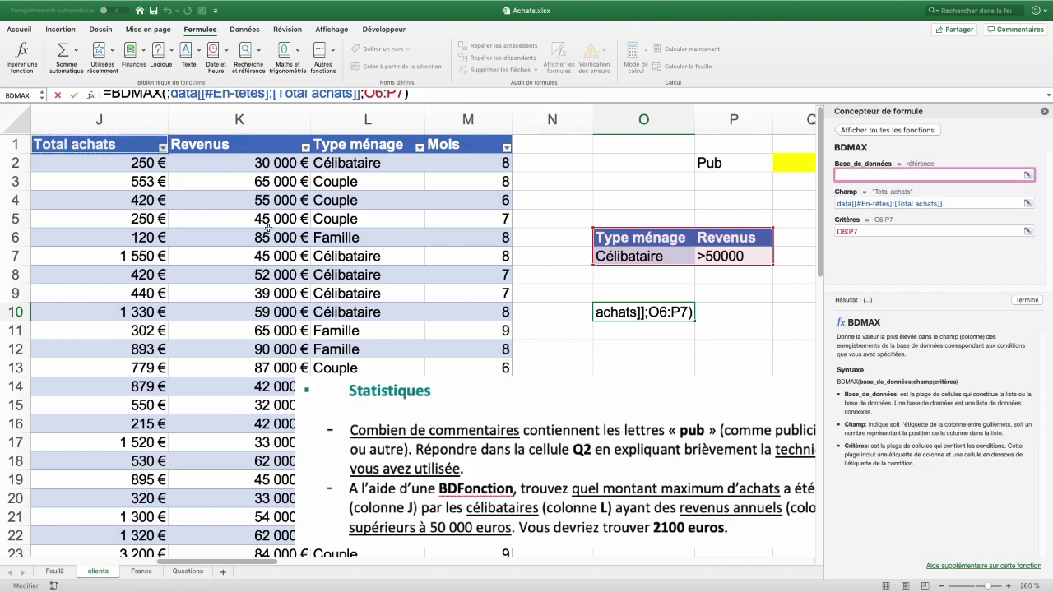
scroll(411, 329, "left", 10)
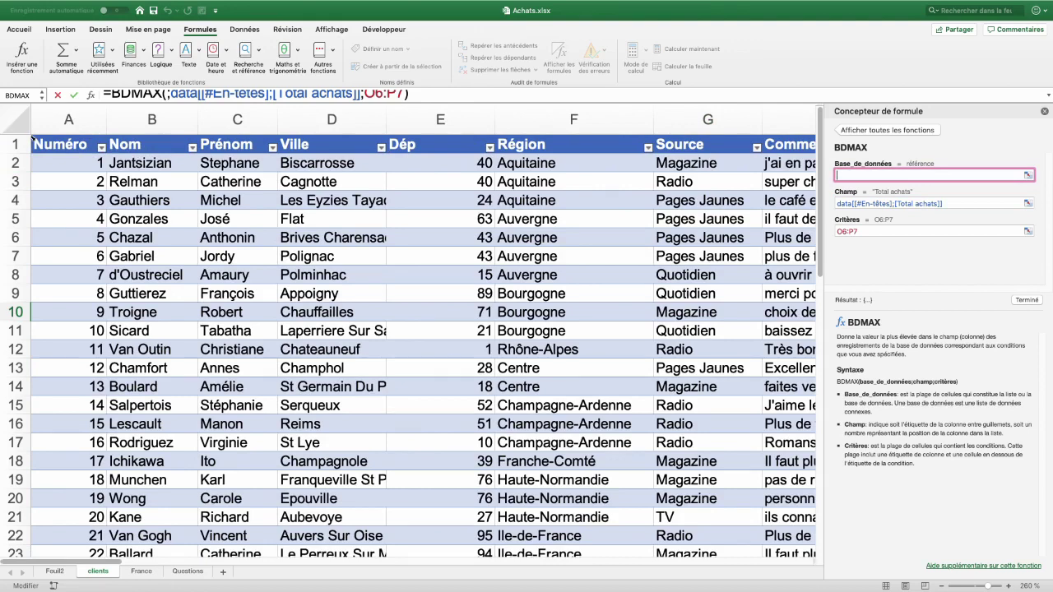
left_click(32, 140)
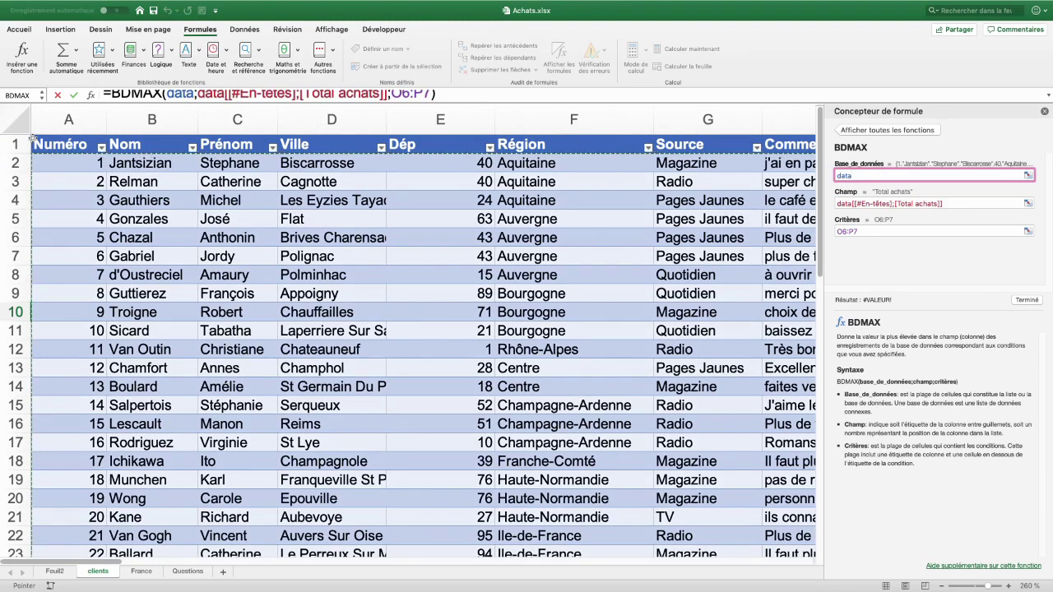
left_click(32, 141)
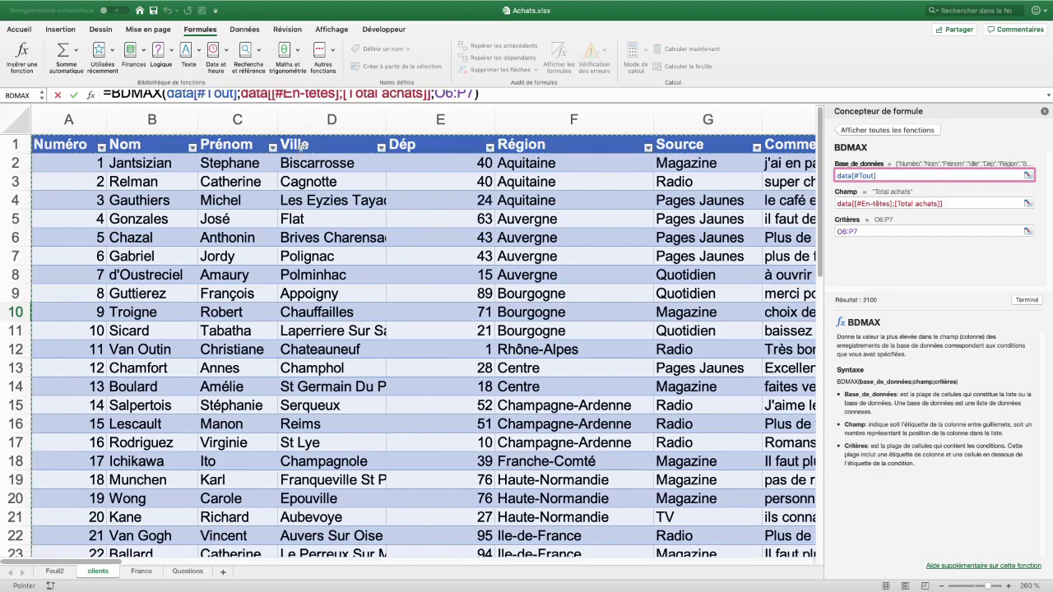
left_click(1027, 299)
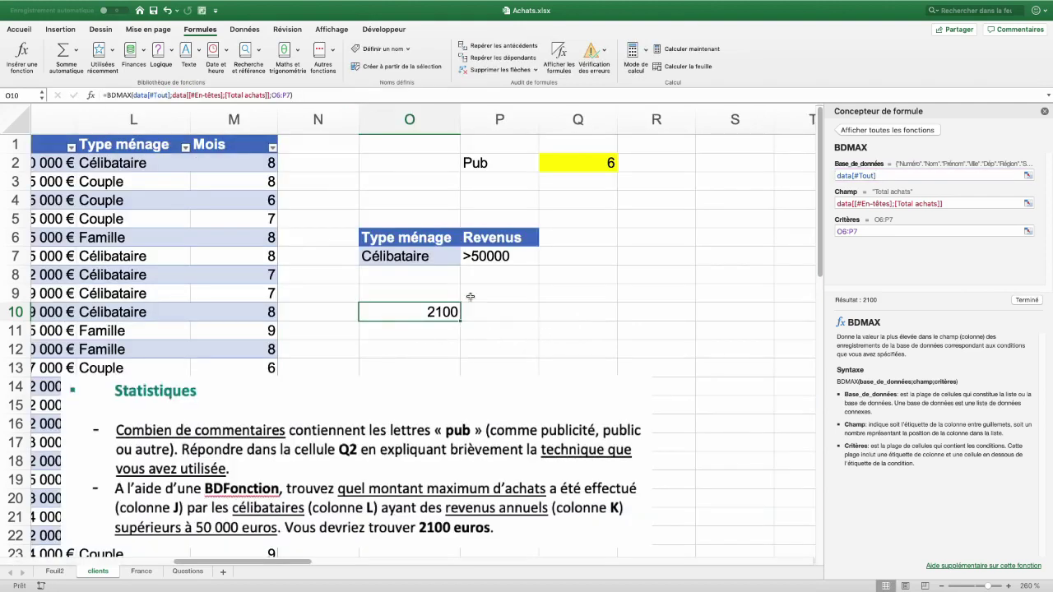
key("ctrl+Page_Down")
key("ctrl+Page_Down")
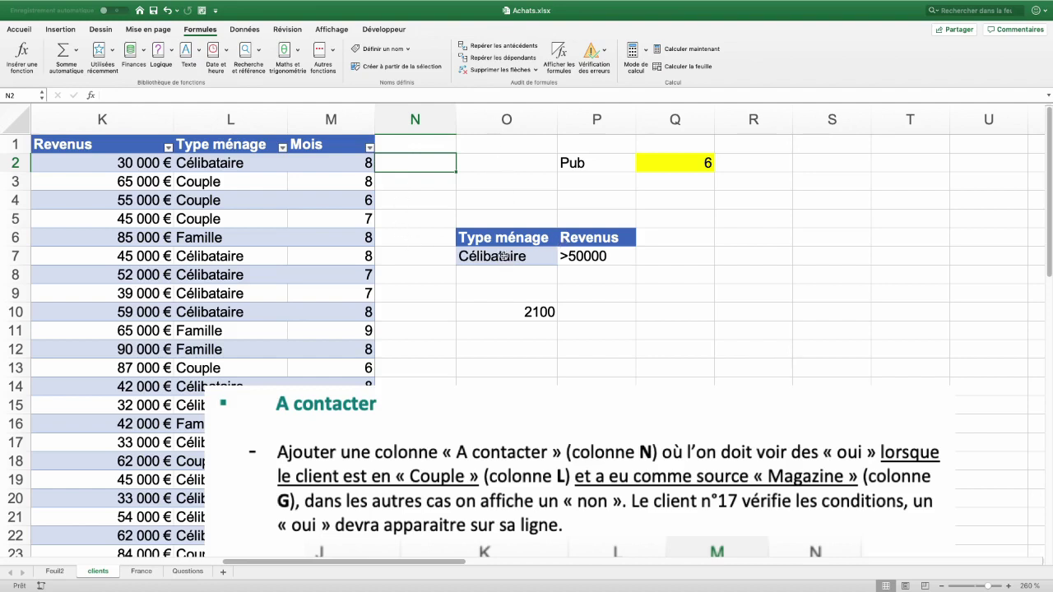
- Move the O6:P10 criteria block to P6:Q10 and add an 'A contacter' header in N1
mouse_move(492, 239)
left_mouse_down()
mouse_move(623, 319)
mouse_move(704, 309)
left_mouse_up()
left_click(416, 150)
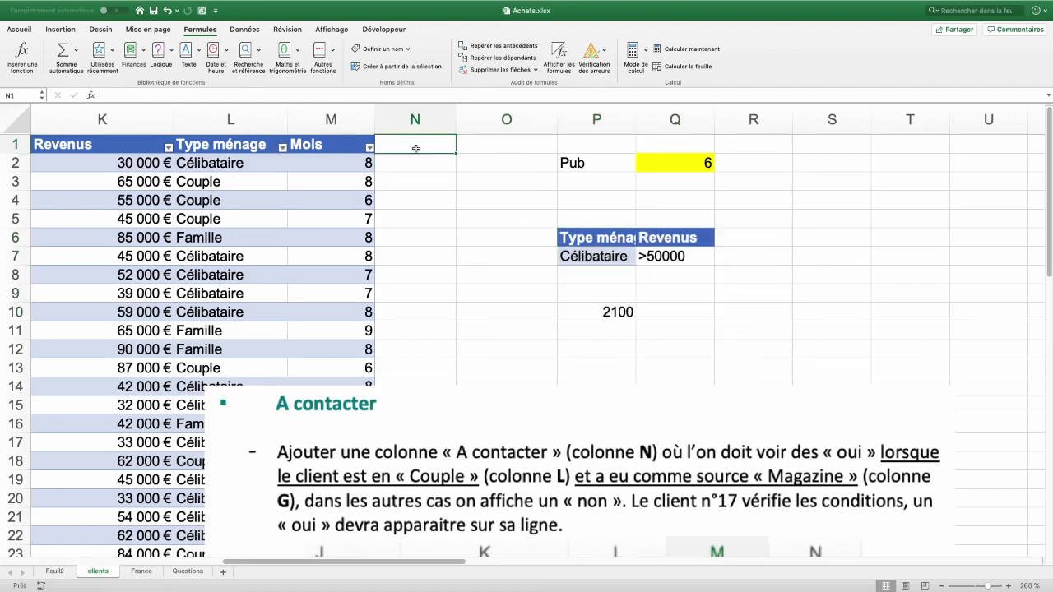
type("A contacter")
key("Return")
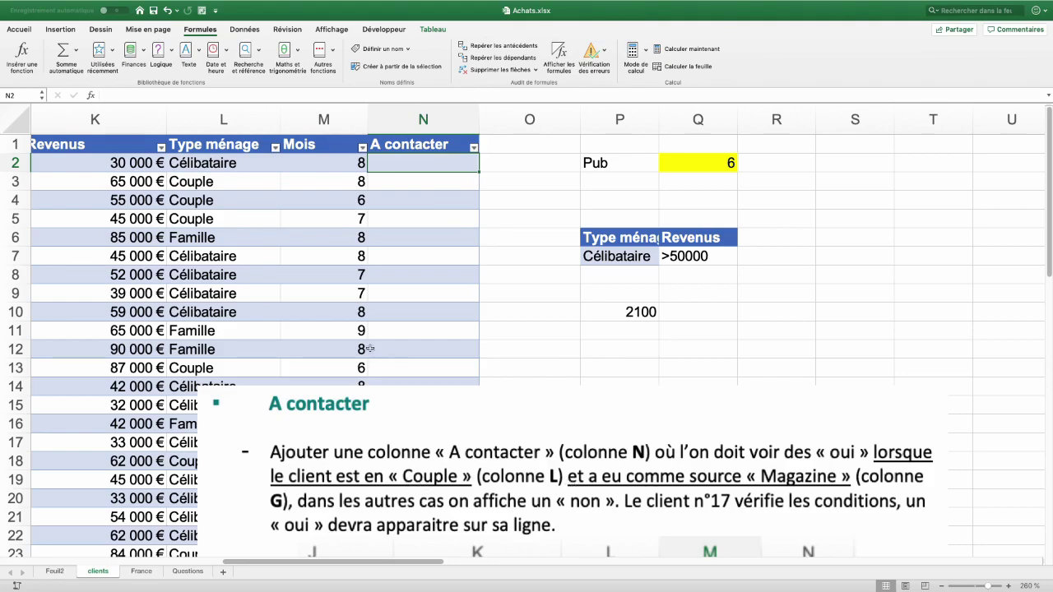
- Insert the ET logical function into N2 of the A contacter column
scroll(348, 345, "left", 2)
scroll(348, 345, "left", 5)
scroll(349, 346, "left", 3)
scroll(350, 344, "left", 2)
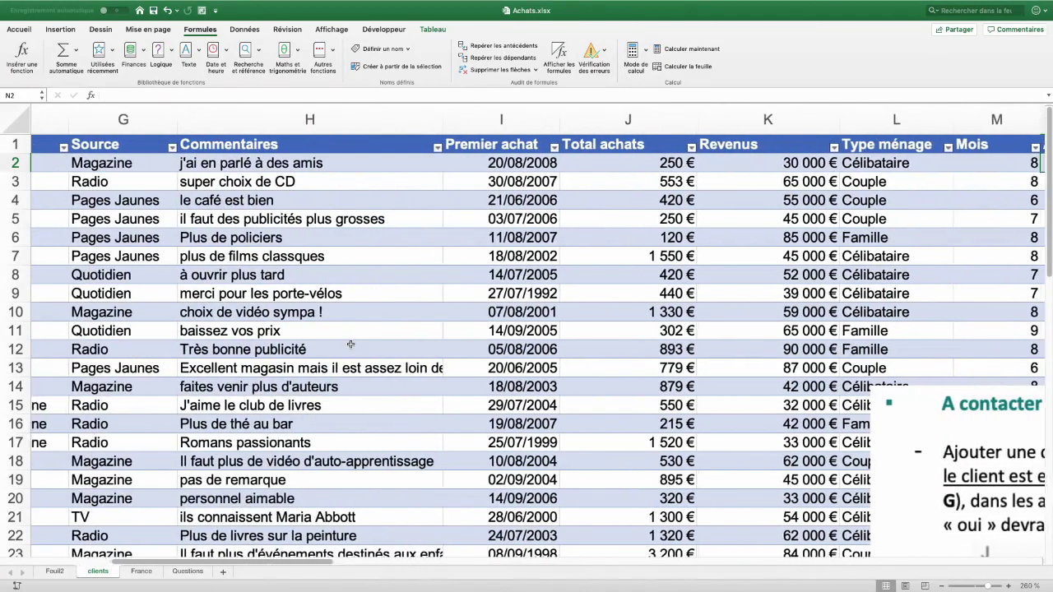
scroll(350, 344, "left", 1)
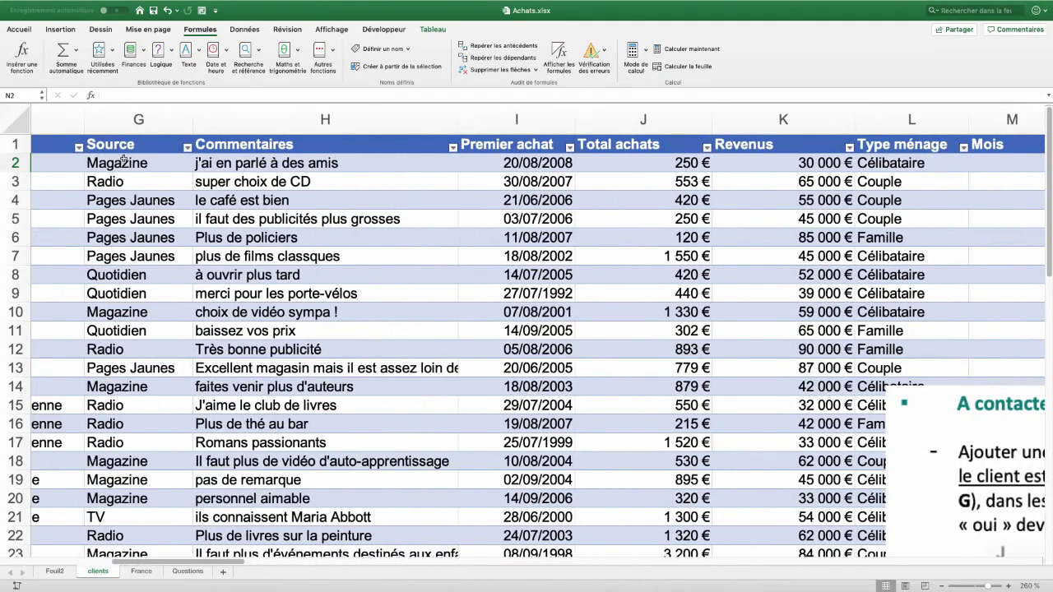
scroll(396, 232, "right", 10)
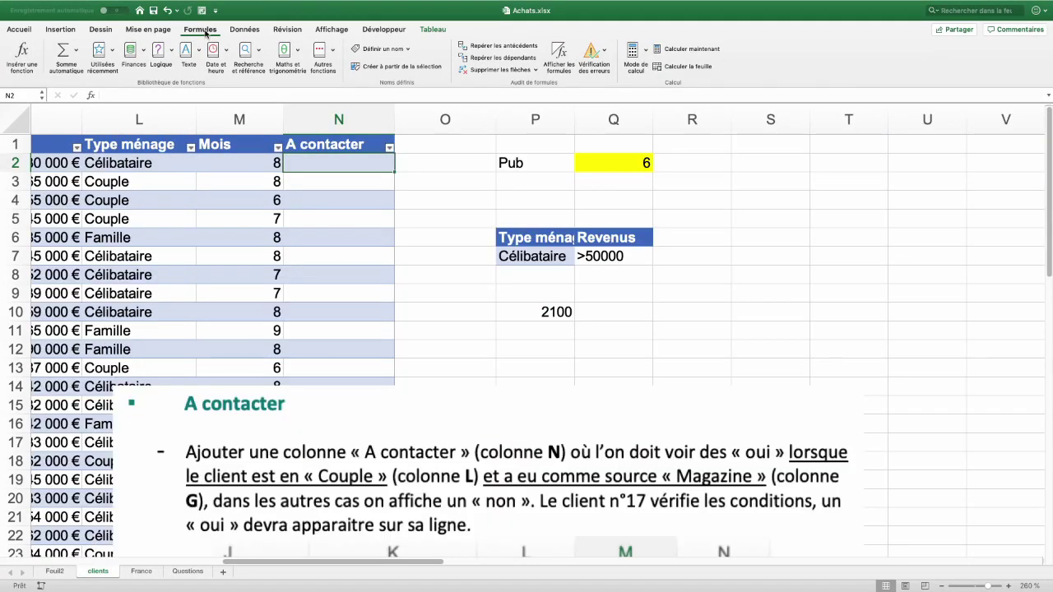
left_click(172, 53)
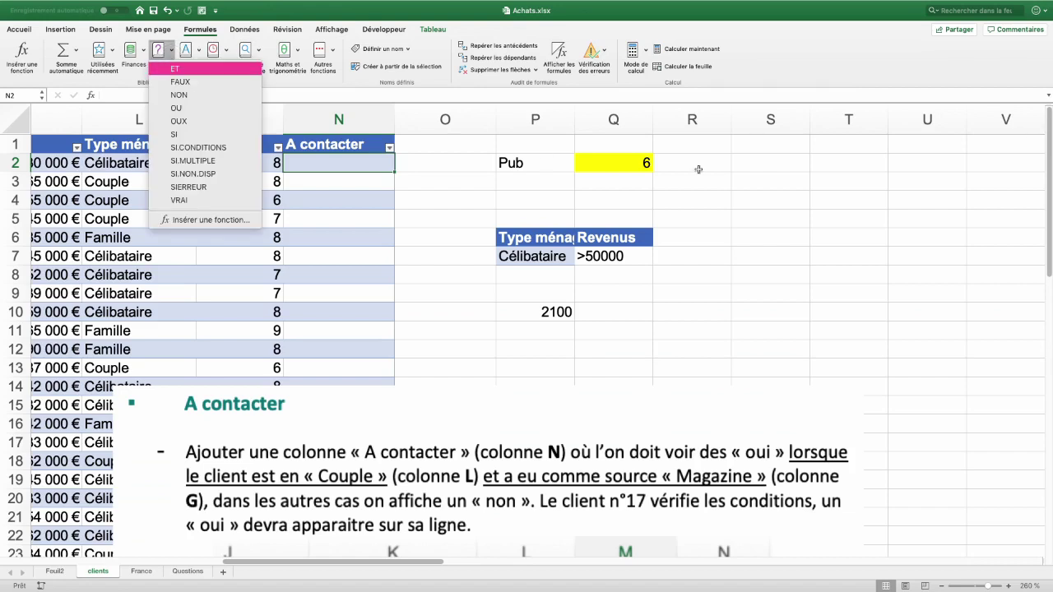
key("Return")
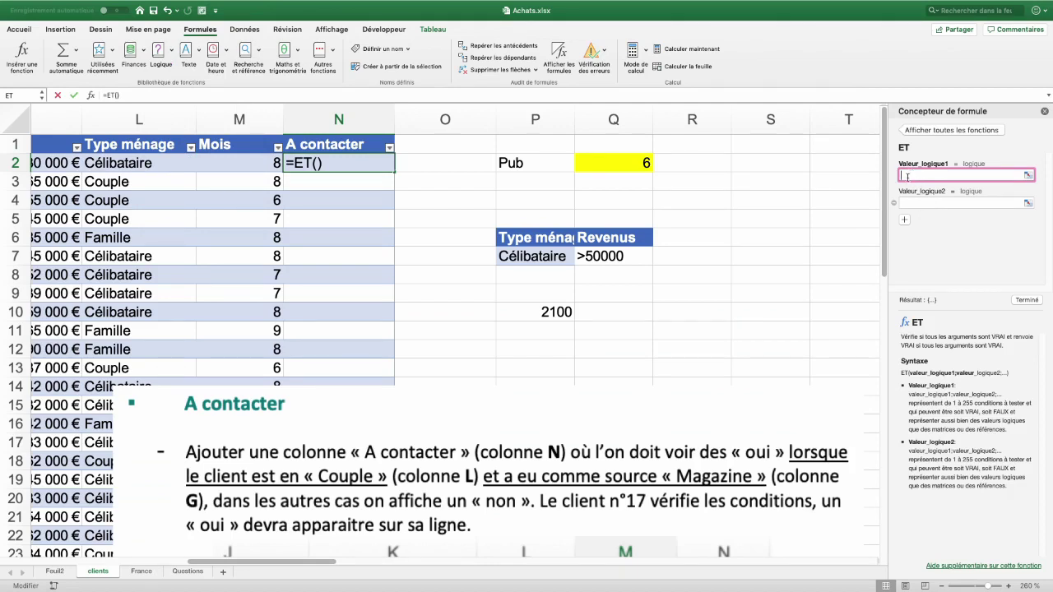
- Make ET test Type ménage = "Célibataire" and Source = "Magazine", then confirm the formula
left_click(146, 163)
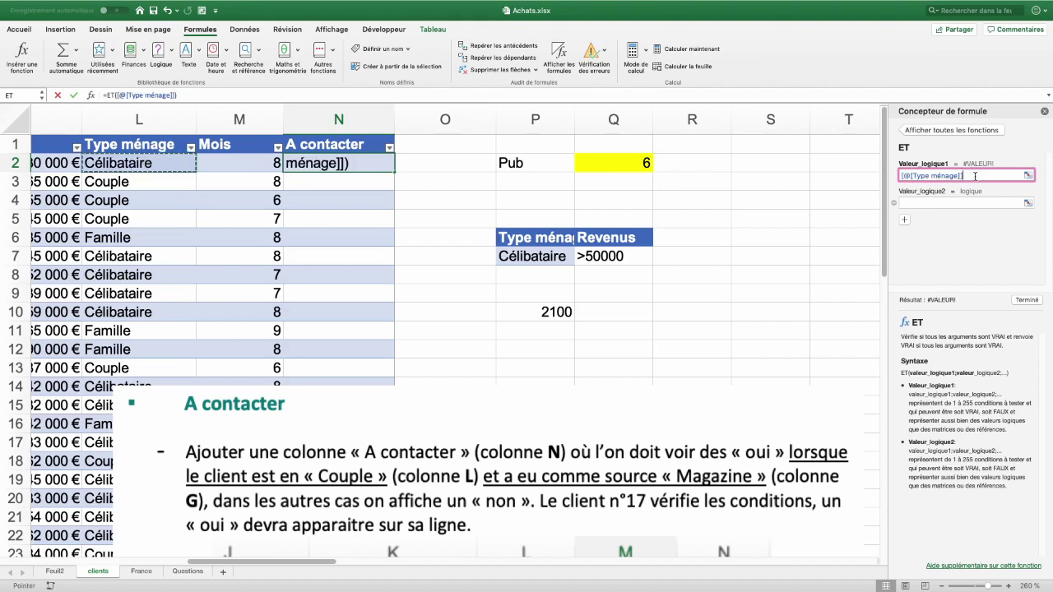
type("=\"")
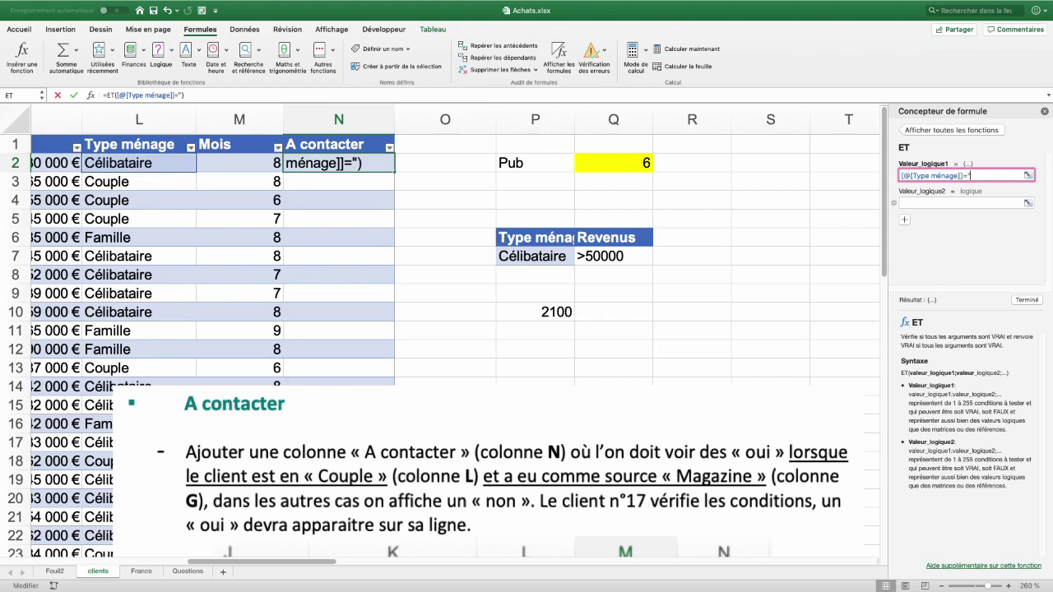
type("Célibataire")
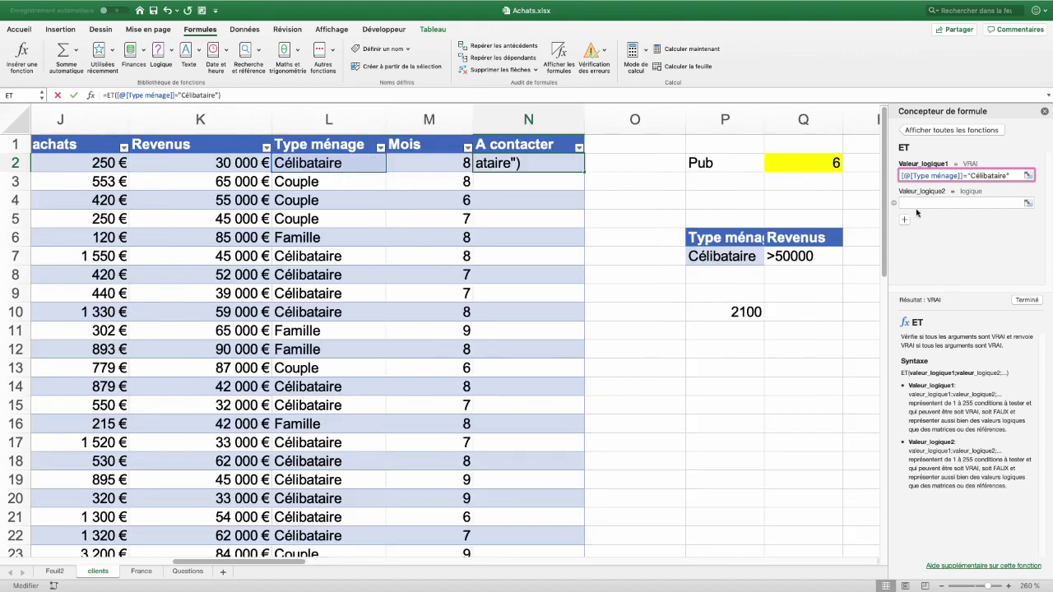
left_click(921, 203)
scroll(311, 251, "left", 3)
scroll(311, 251, "left", 3)
left_click(211, 163)
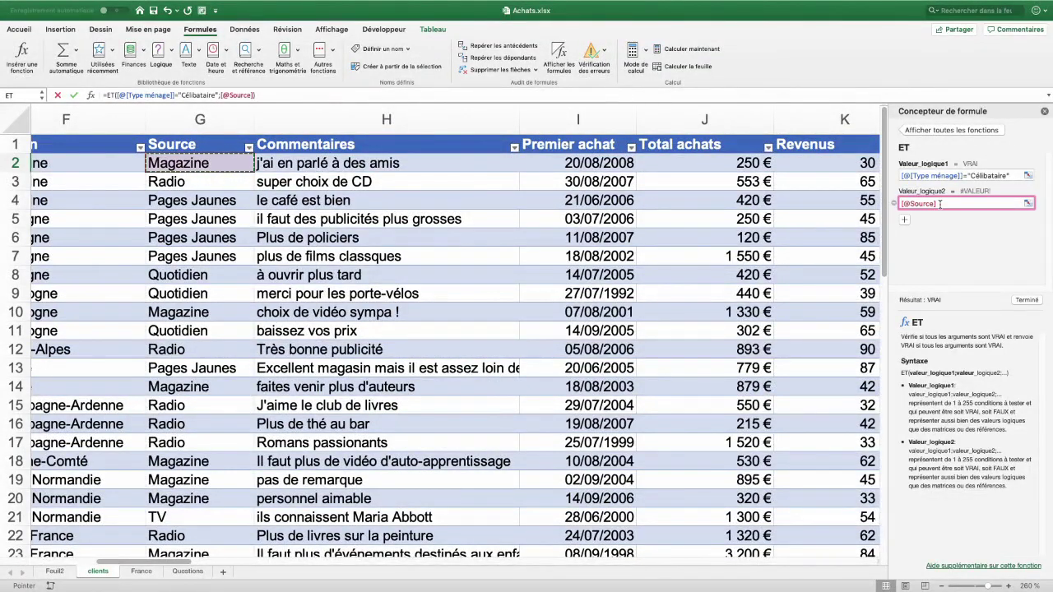
type("=\"Ma")
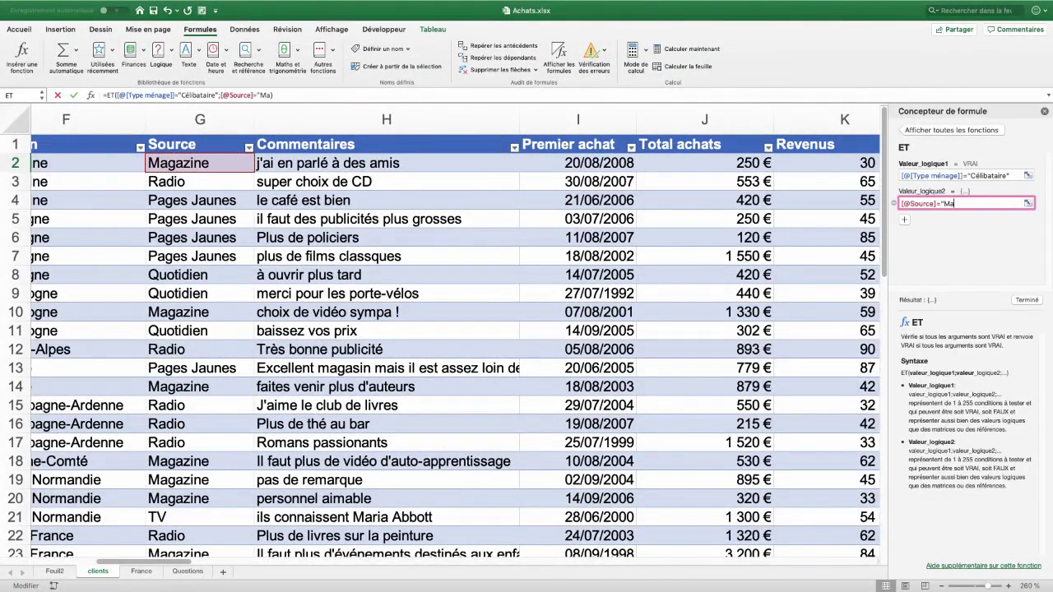
type("gazine\"")
left_click(1026, 301)
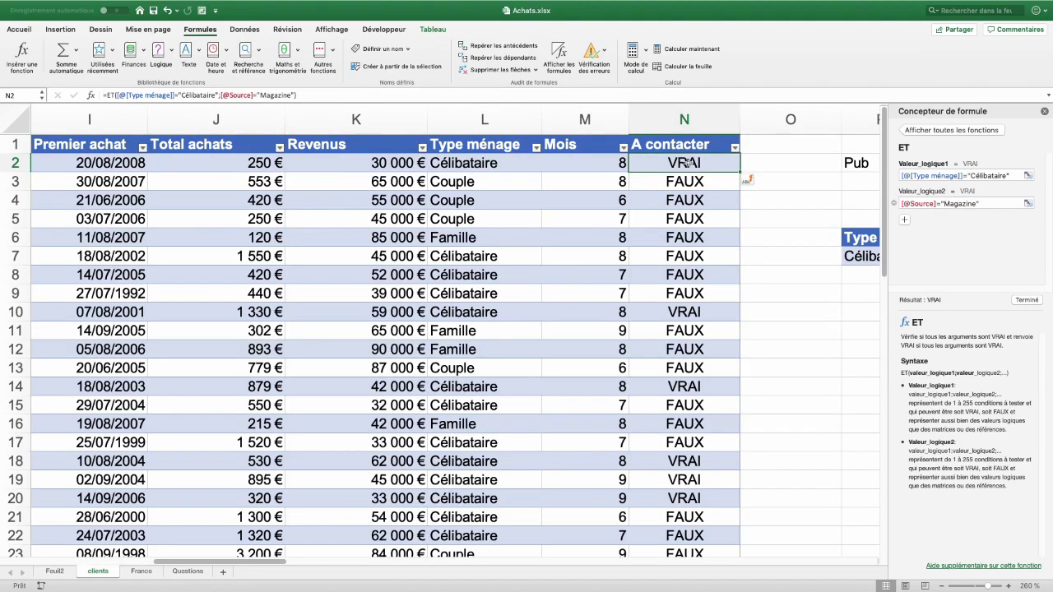
left_click(681, 311)
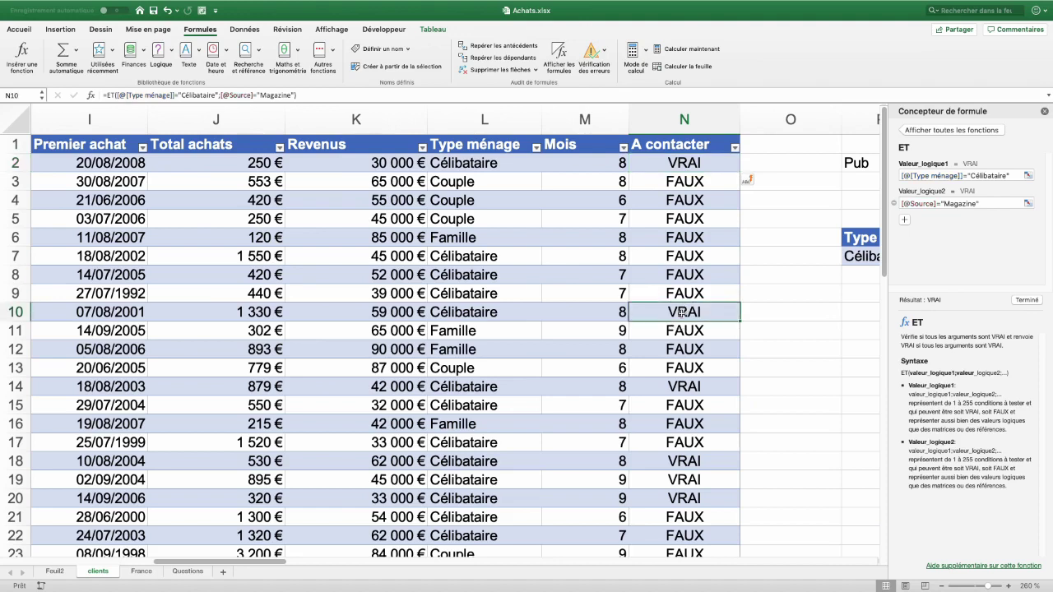
left_click(485, 314)
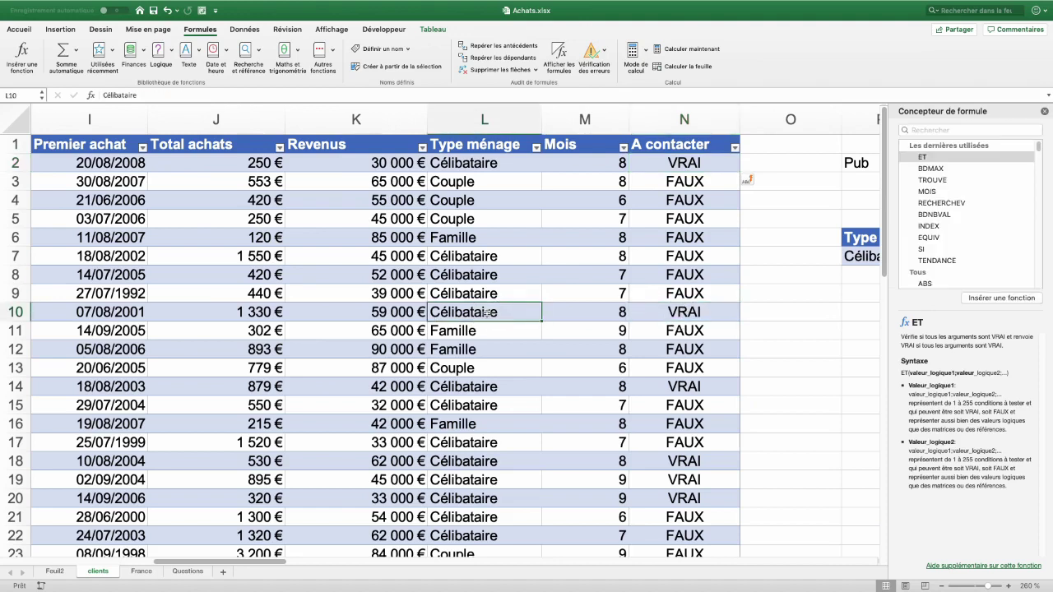
left_click(15, 311)
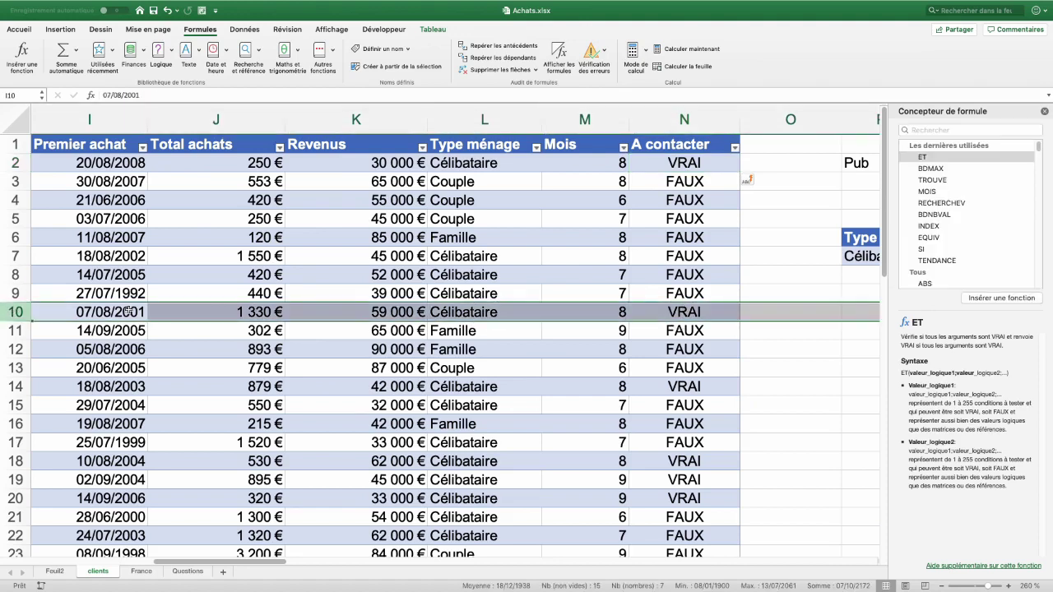
scroll(129, 311, "left", 5)
scroll(205, 316, "left", 3)
scroll(280, 320, "left", 2)
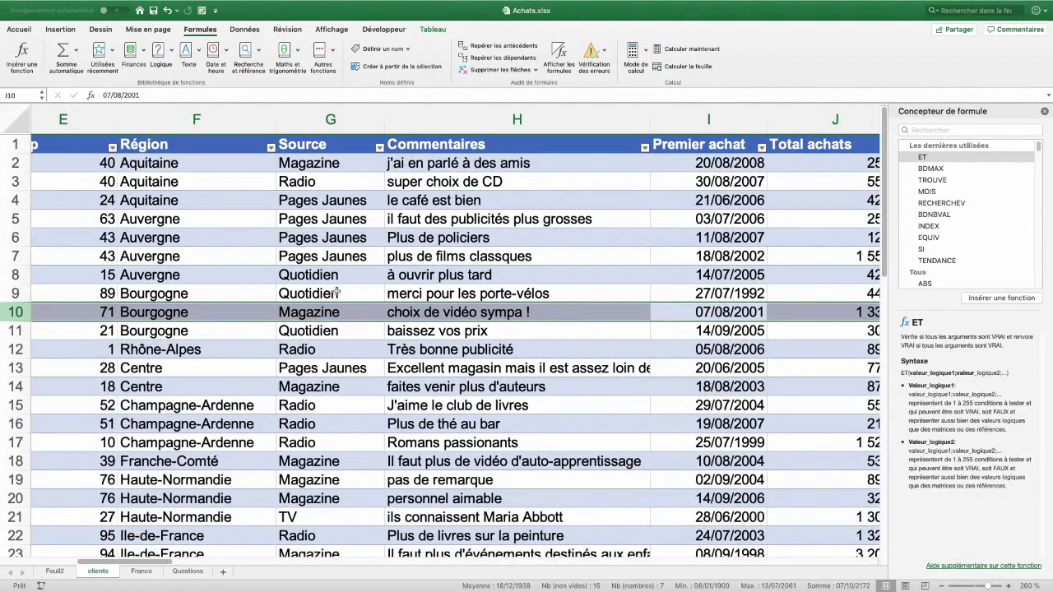
scroll(294, 327, "left", 4)
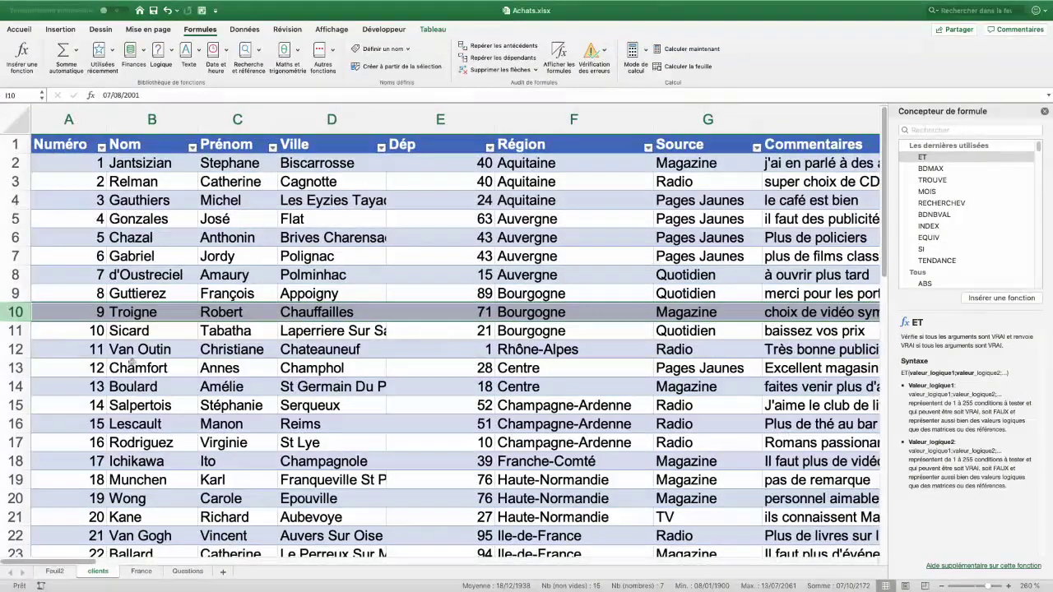
left_click(16, 461)
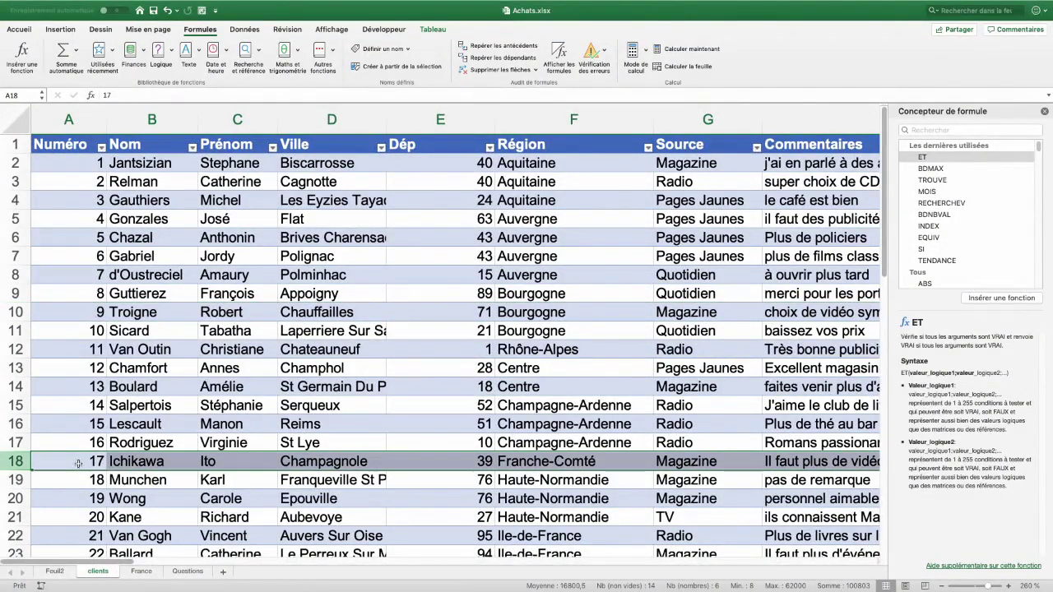
scroll(457, 449, "right", 5)
scroll(539, 460, "right", 5)
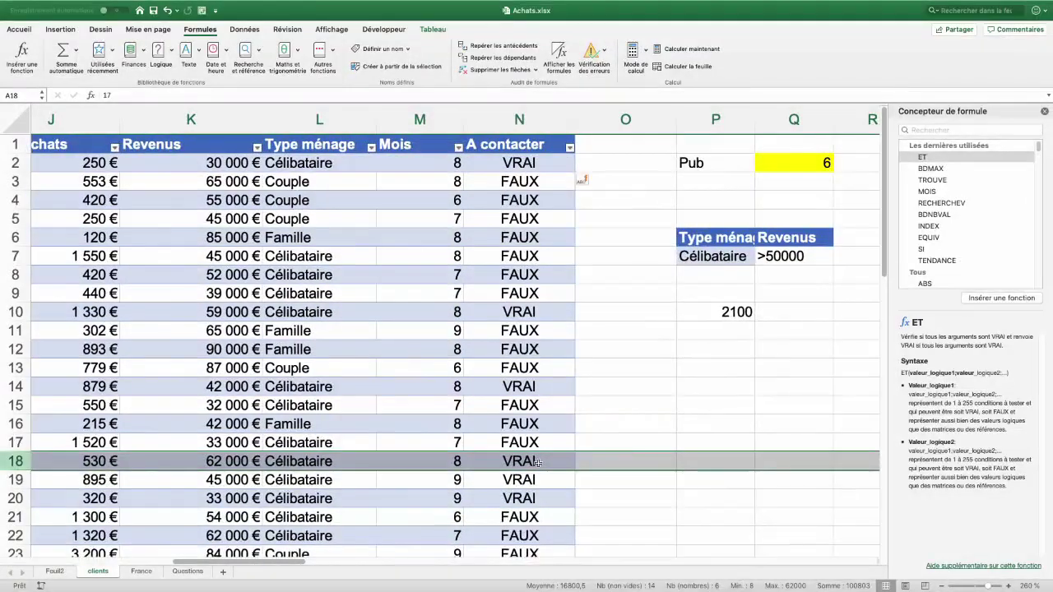
left_click(576, 173)
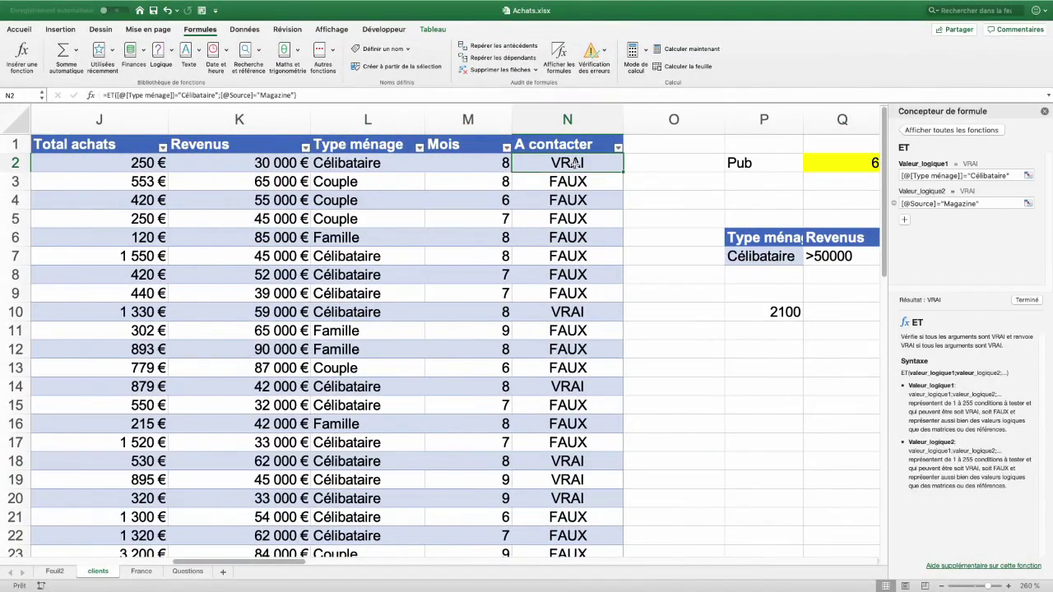
- Copy the existing ET formula from N2, then clear the cell
double_click(573, 163)
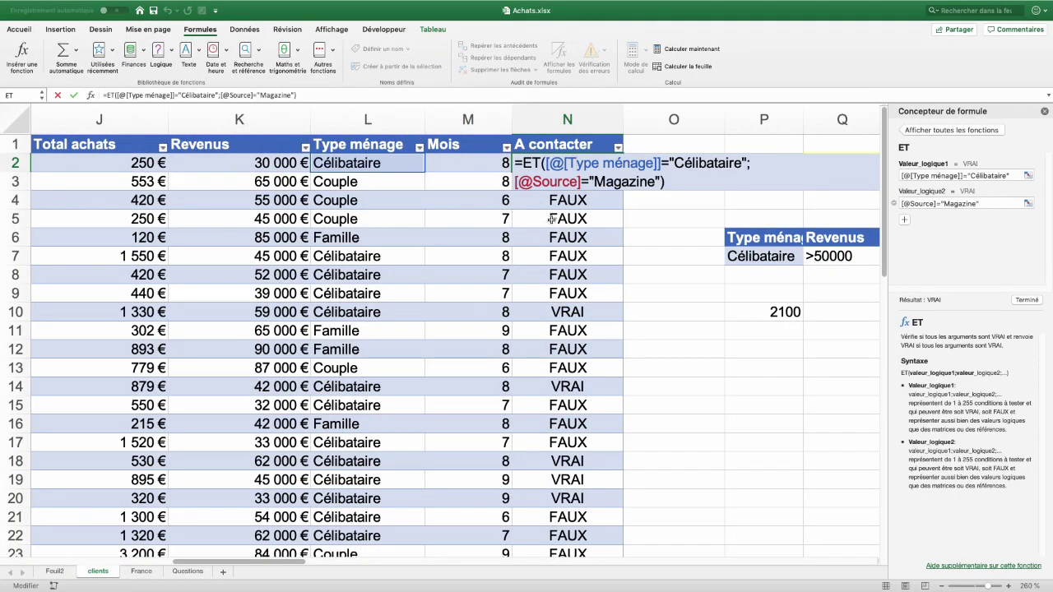
left_click_drag(524, 162, 668, 182)
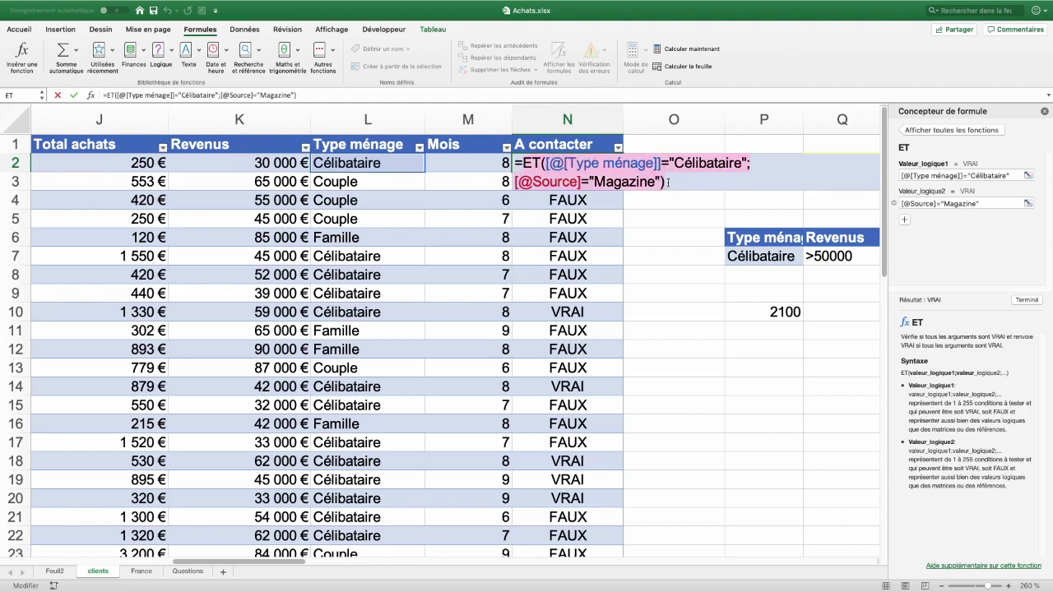
key("Escape")
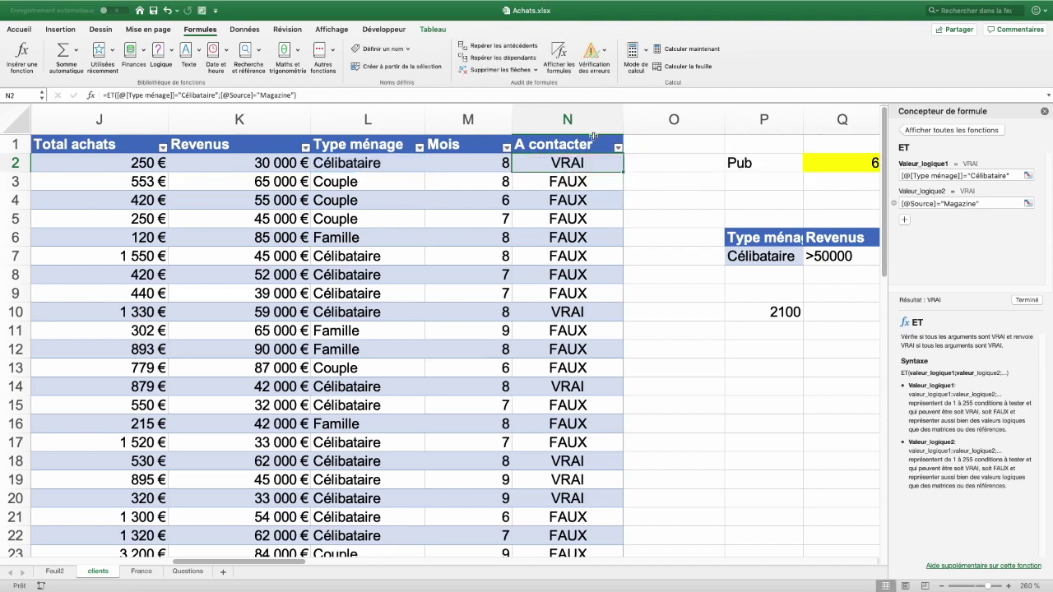
key("Delete")
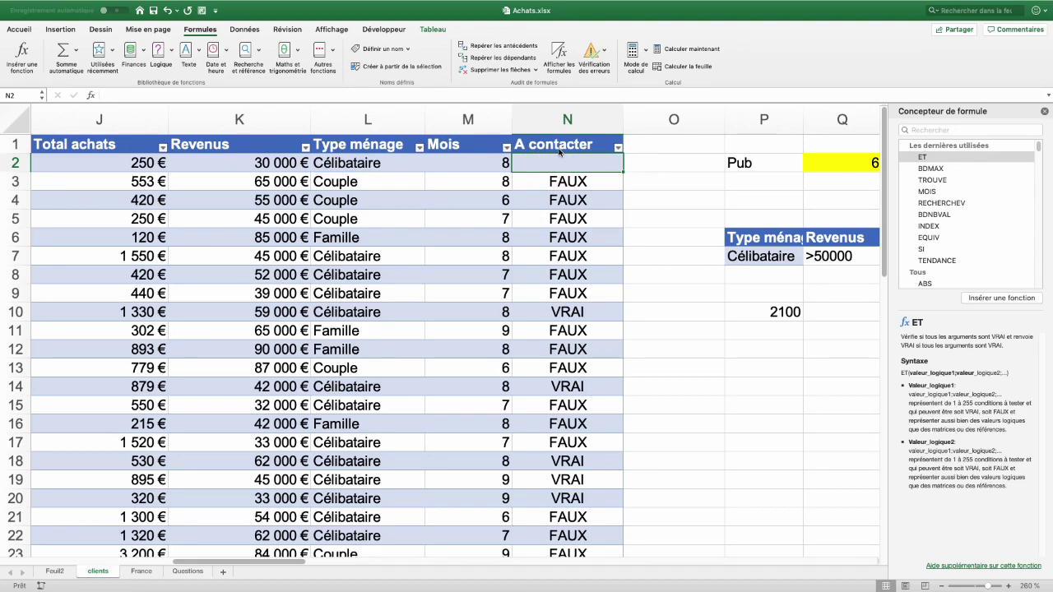
- Insert SI with the ET test as condition, returning "oui" if true and "non" otherwise
left_click(172, 56)
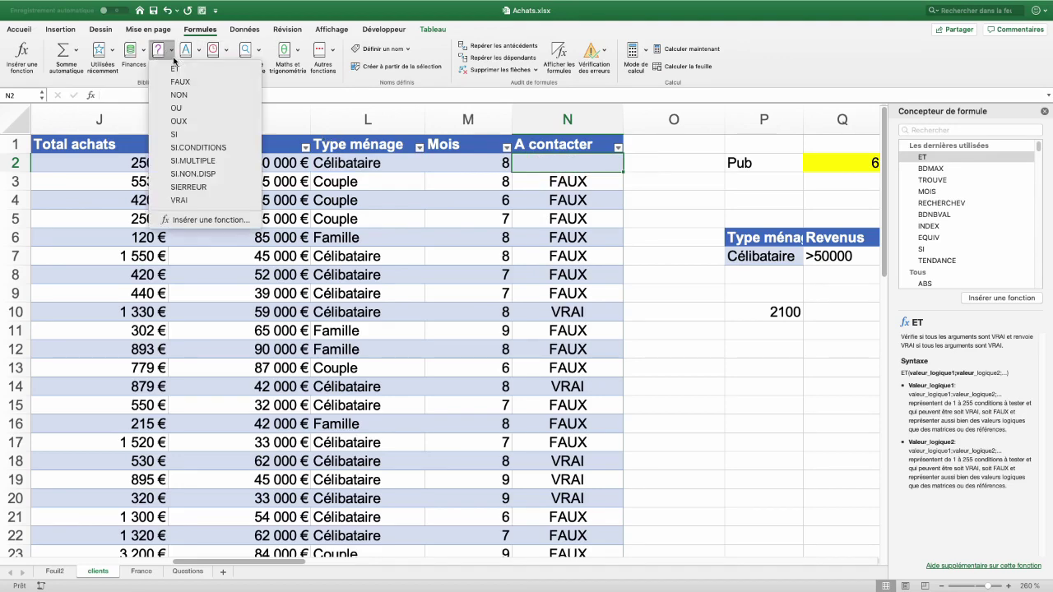
left_click(174, 134)
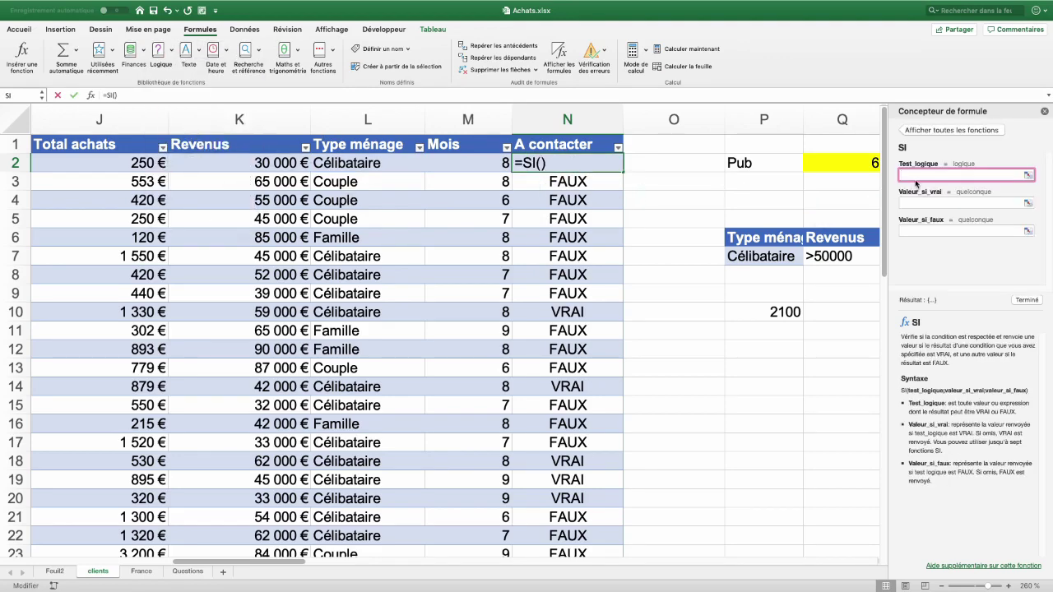
type("ET([@[Type ménage]]=\"Célibataire\";[@Source]=\"Magazine\")")
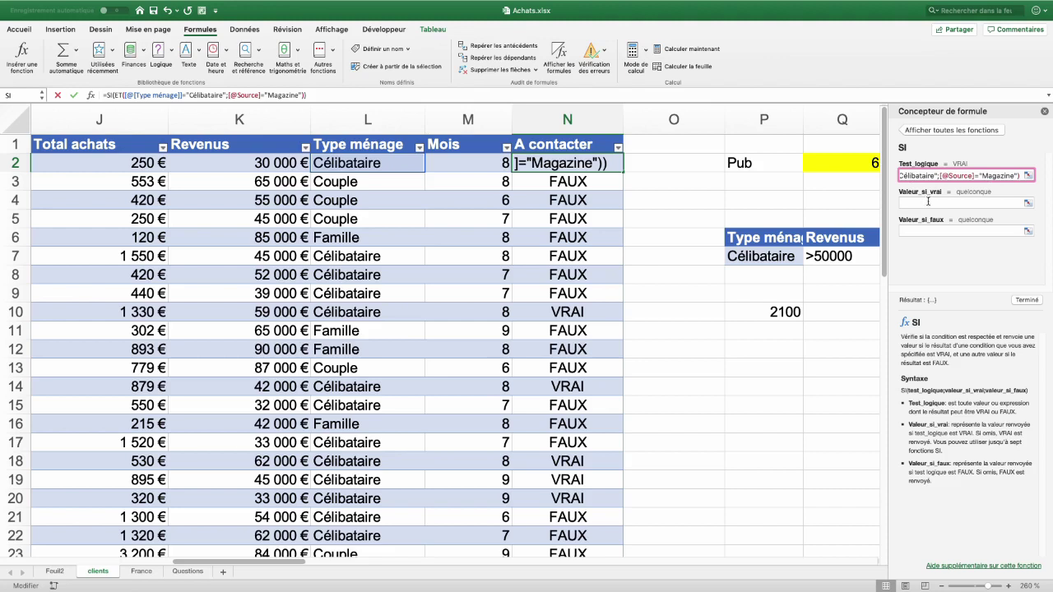
left_click(921, 203)
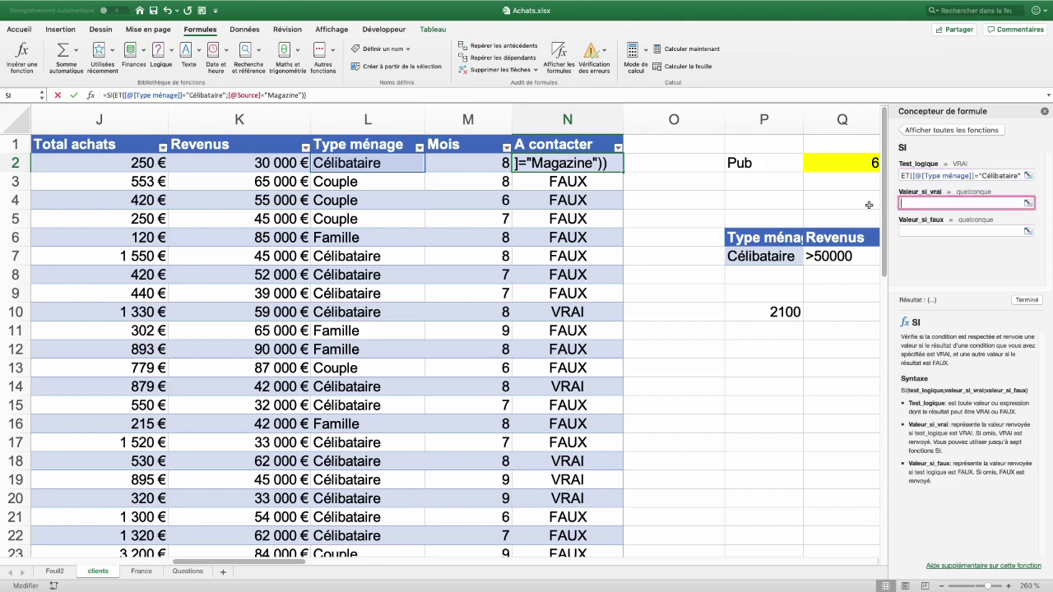
type("\"oui\"")
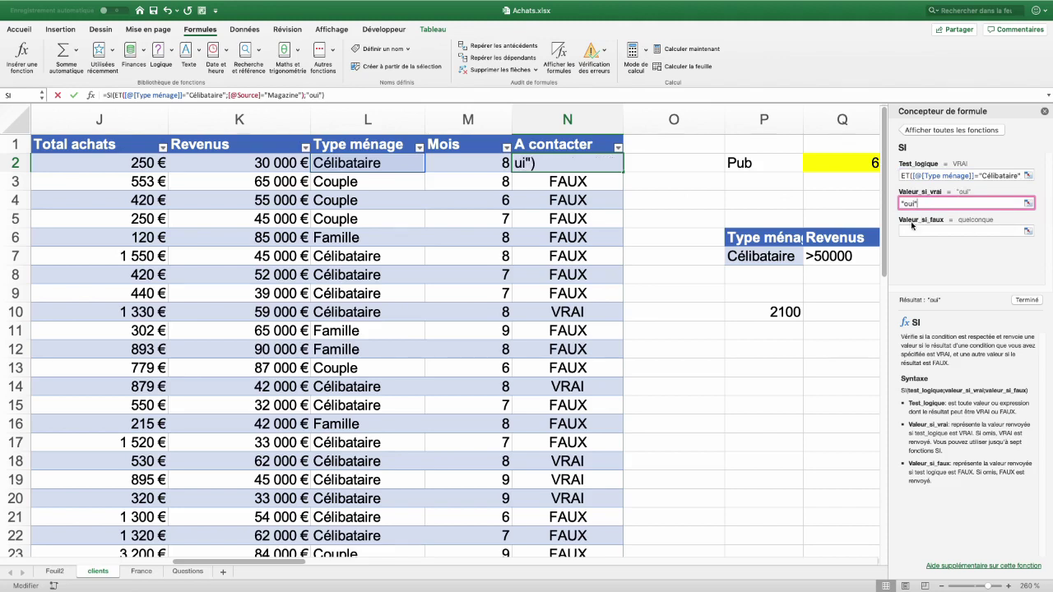
left_click(917, 229)
type("\"non\"")
left_click(1027, 300)
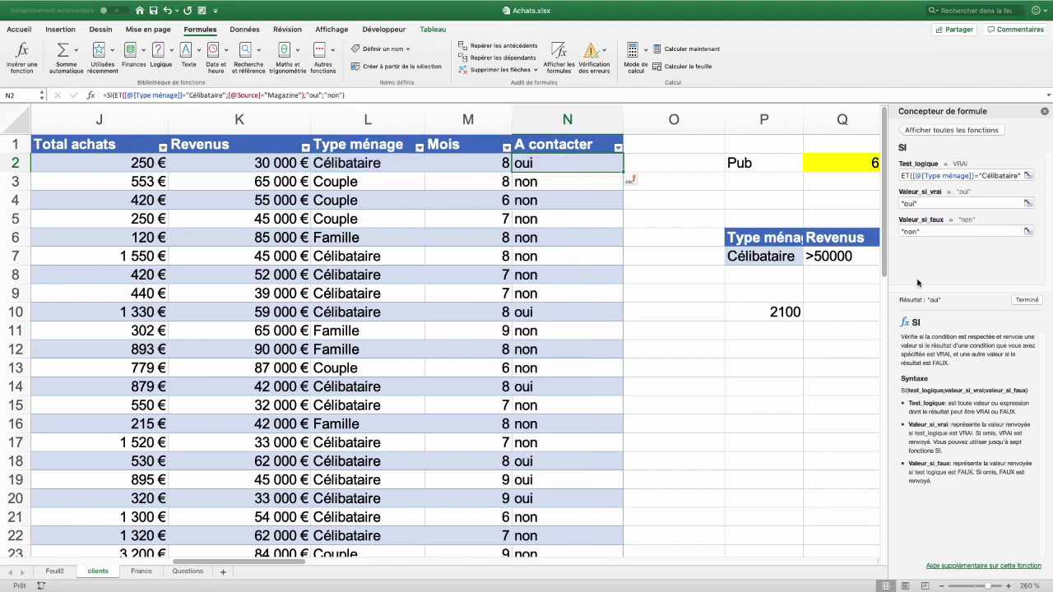